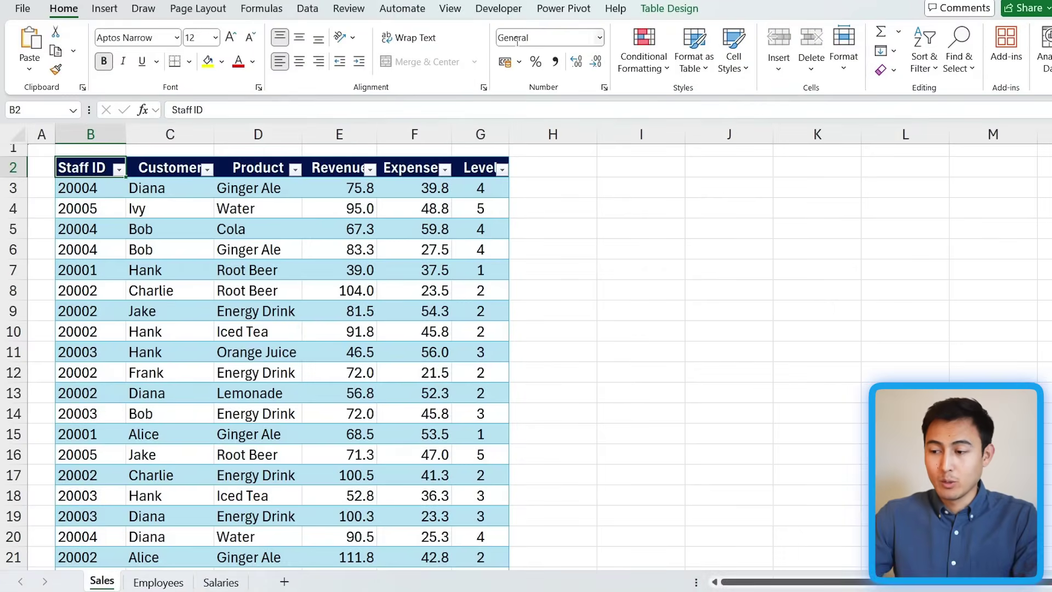
Enable the Microsoft Power Pivot for Excel add-in among the COM add-ins in the Excel options
{"action": "left_click", "coordinate": [564, 8]}
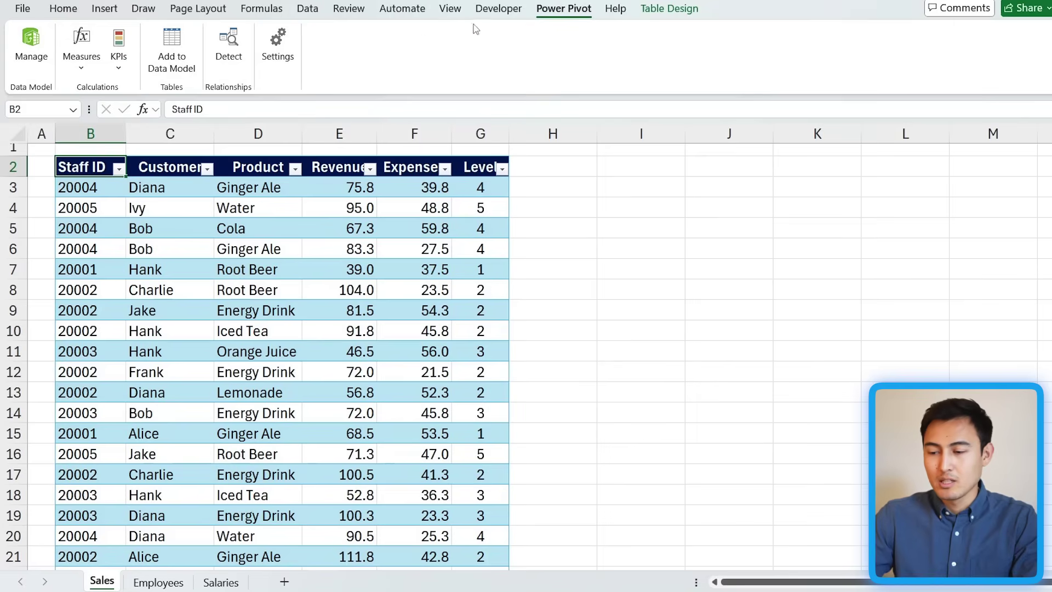
{"action": "left_click", "coordinate": [20, 8]}
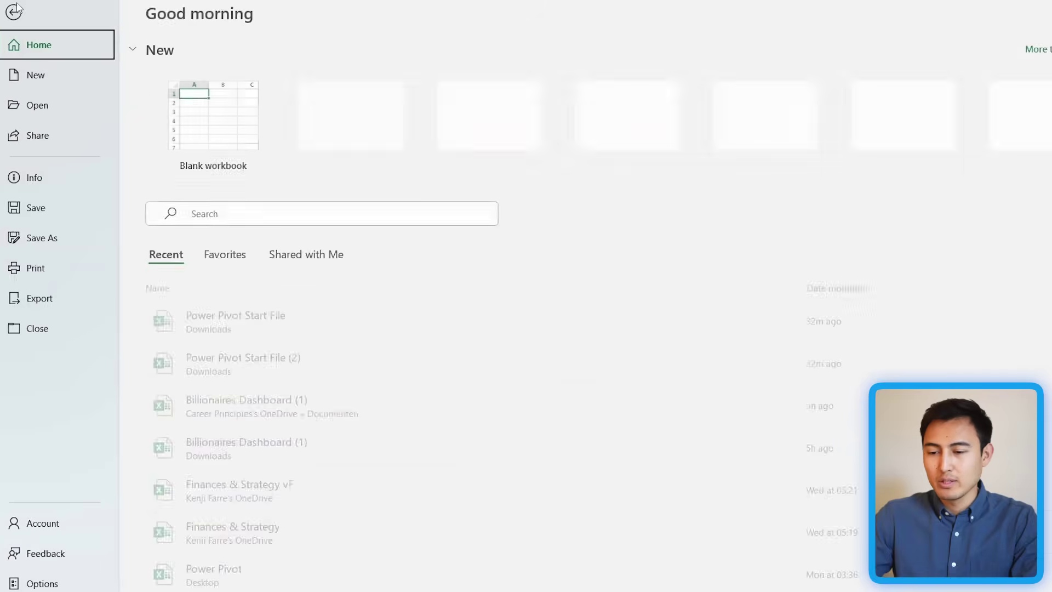
{"action": "left_click", "coordinate": [45, 583]}
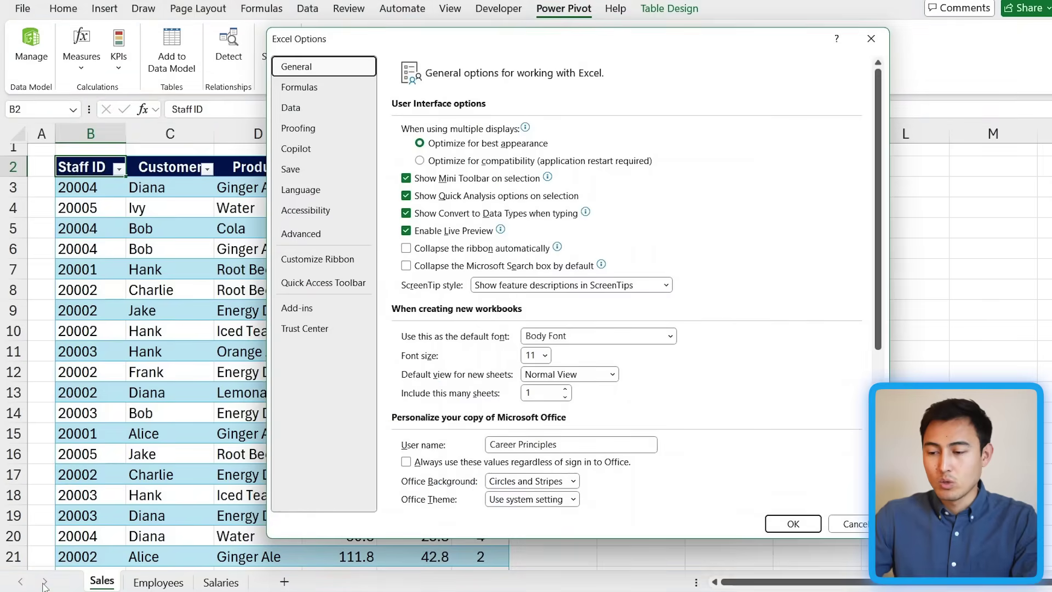
{"action": "left_click", "coordinate": [323, 315]}
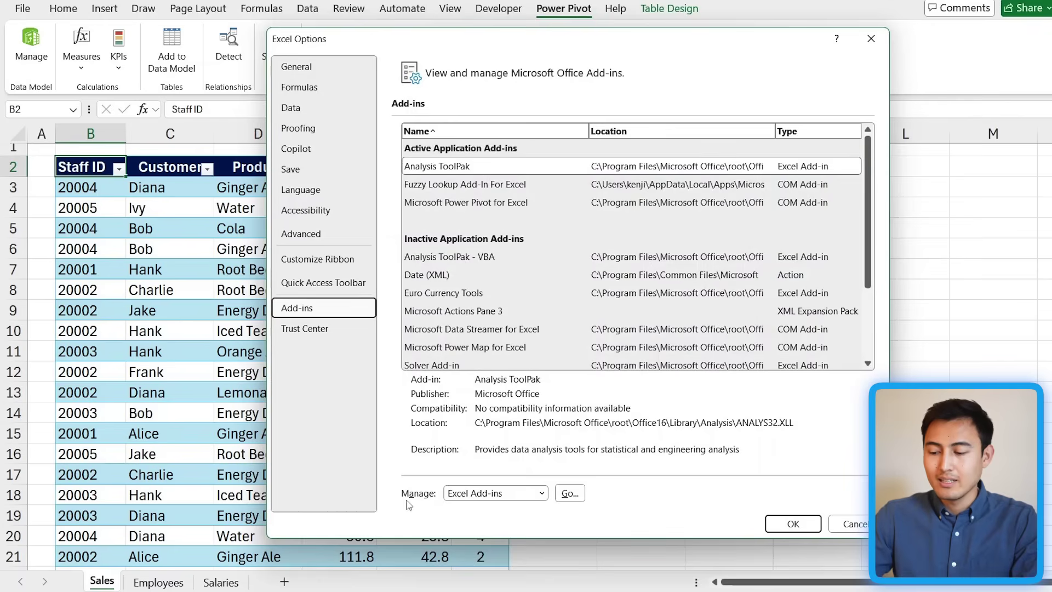
{"action": "left_click", "coordinate": [541, 494]}
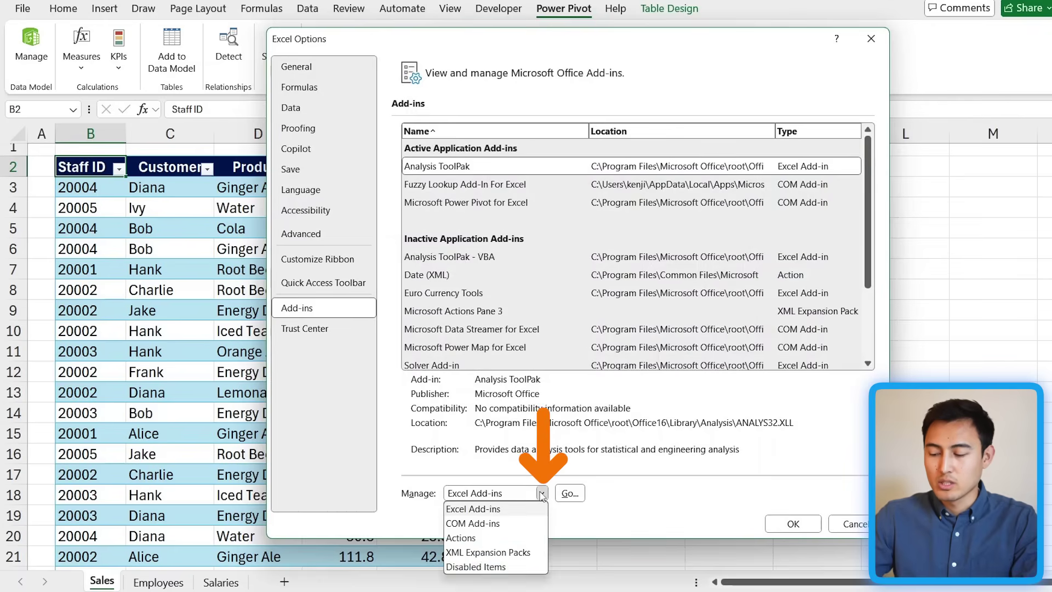
{"action": "left_click", "coordinate": [494, 524]}
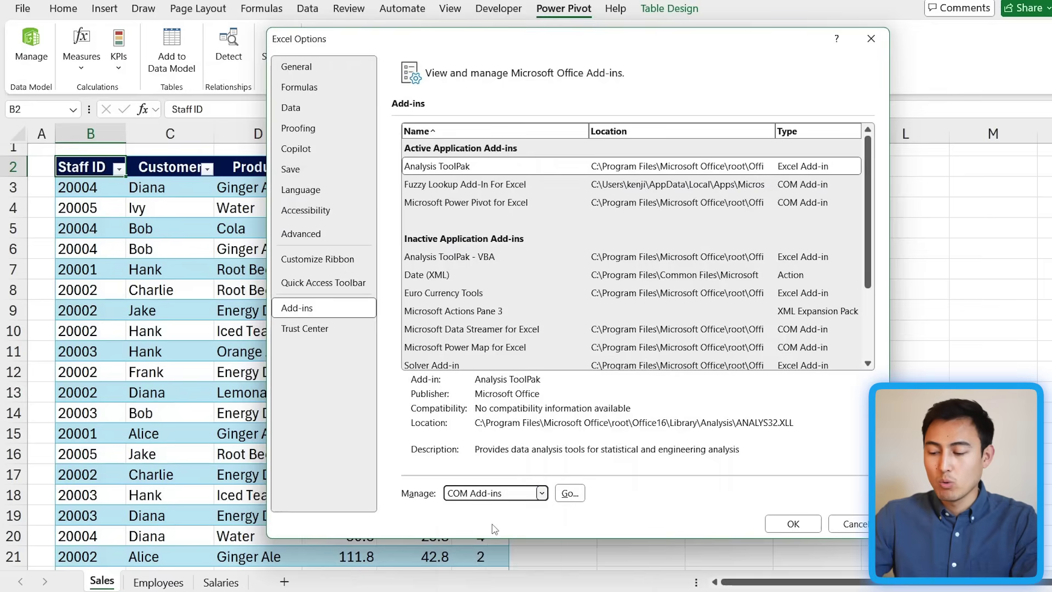
{"action": "left_click", "coordinate": [570, 493]}
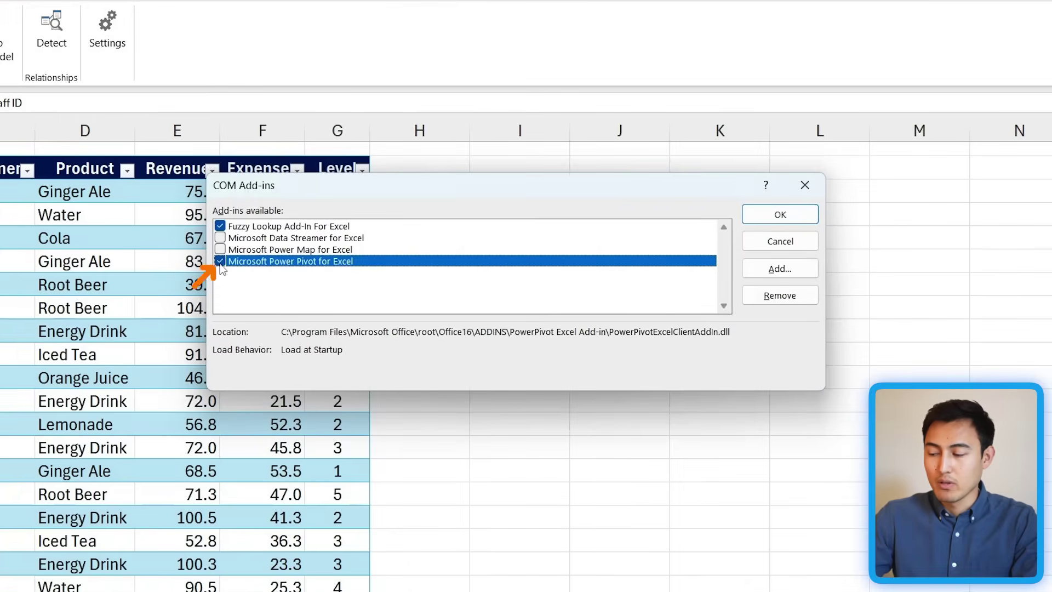
{"action": "left_click", "coordinate": [761, 218]}
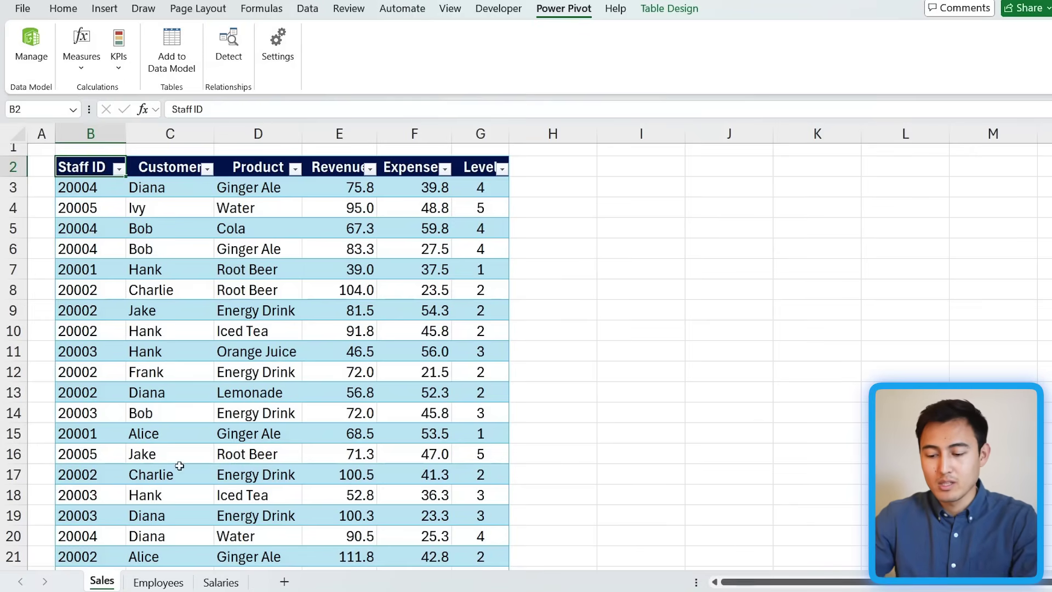
Create a PivotTable from the Sales table on a new worksheet, with Staff ID as rows and the sum of Revenue as values
{"action": "left_click", "coordinate": [149, 581]}
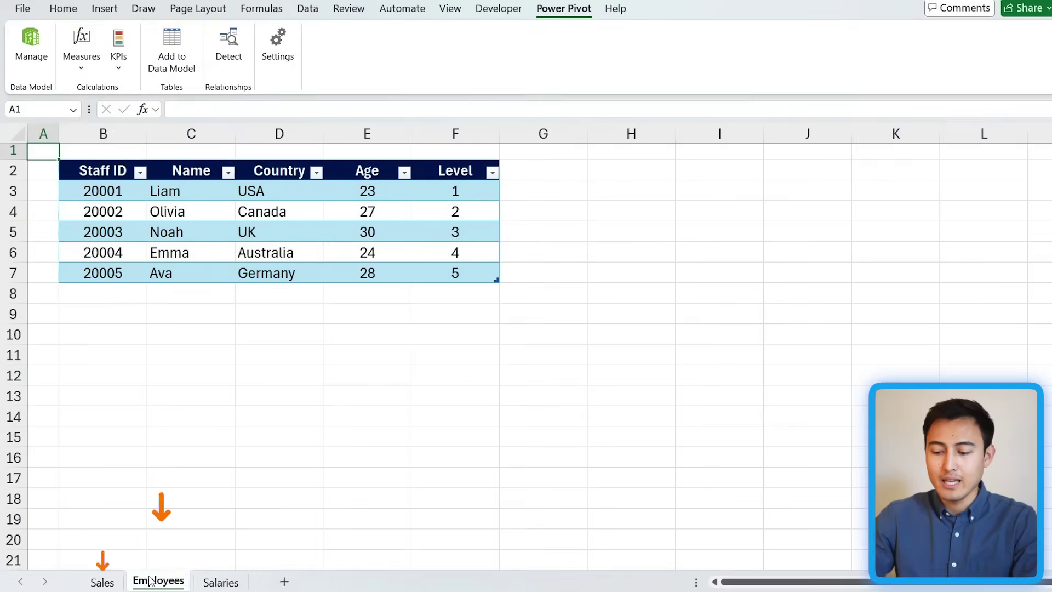
{"action": "left_click", "coordinate": [210, 582]}
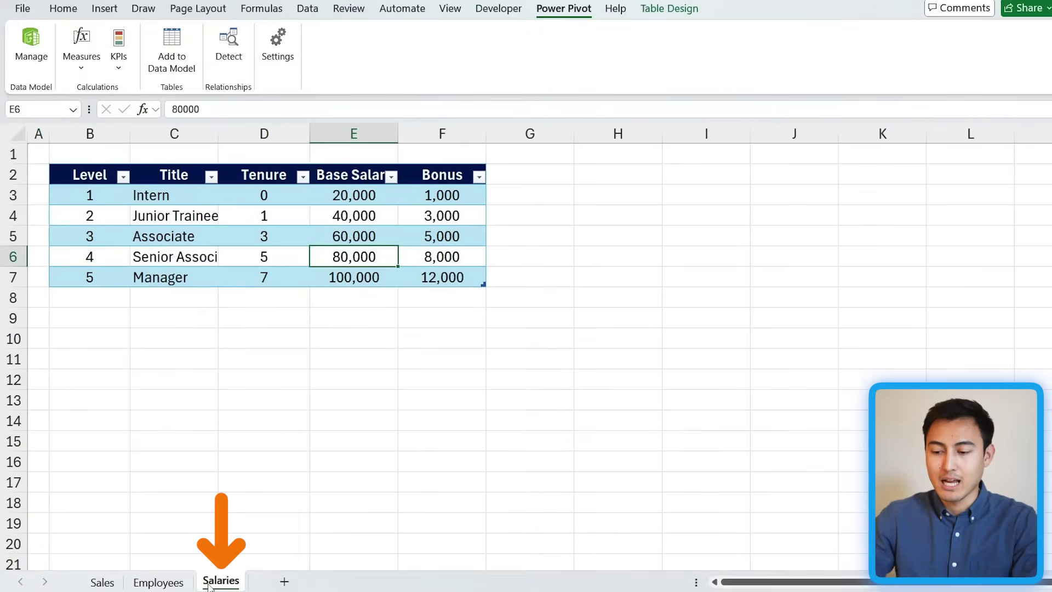
{"action": "left_click", "coordinate": [66, 8]}
{"action": "left_click", "coordinate": [102, 582]}
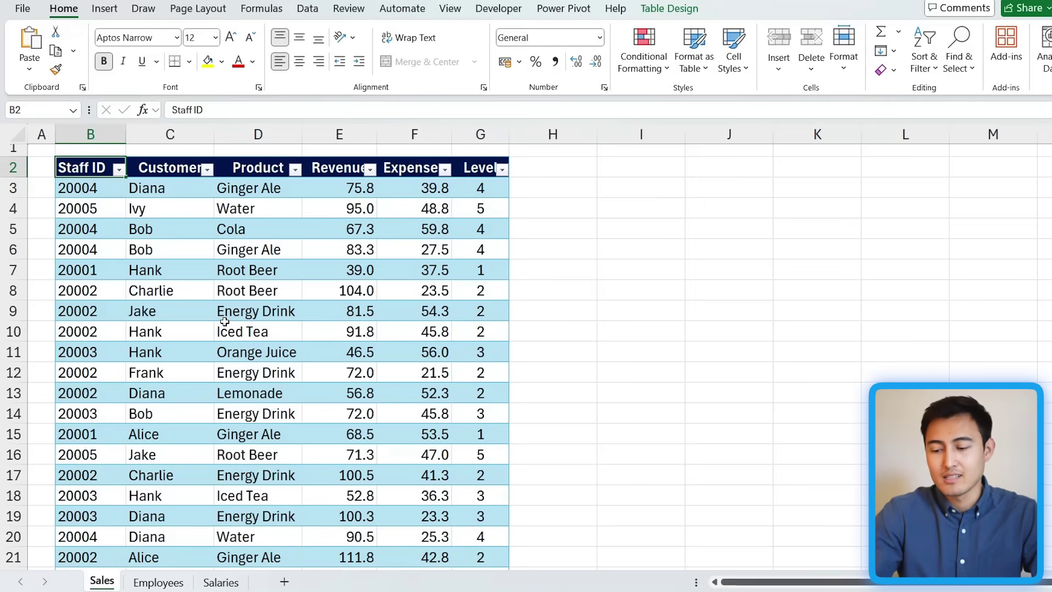
{"action": "left_click", "coordinate": [221, 278]}
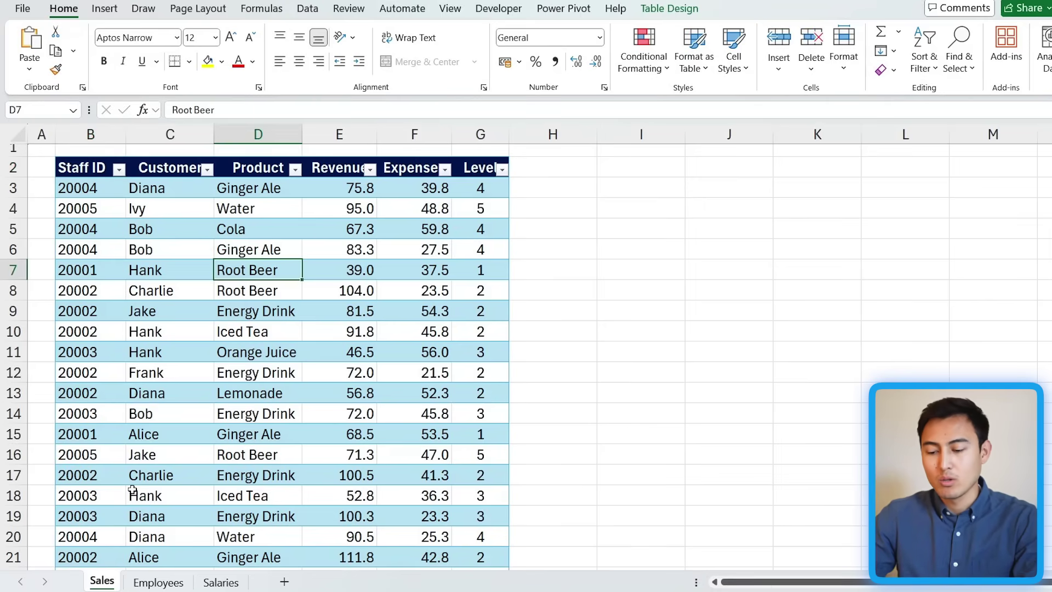
{"action": "left_click", "coordinate": [108, 12]}
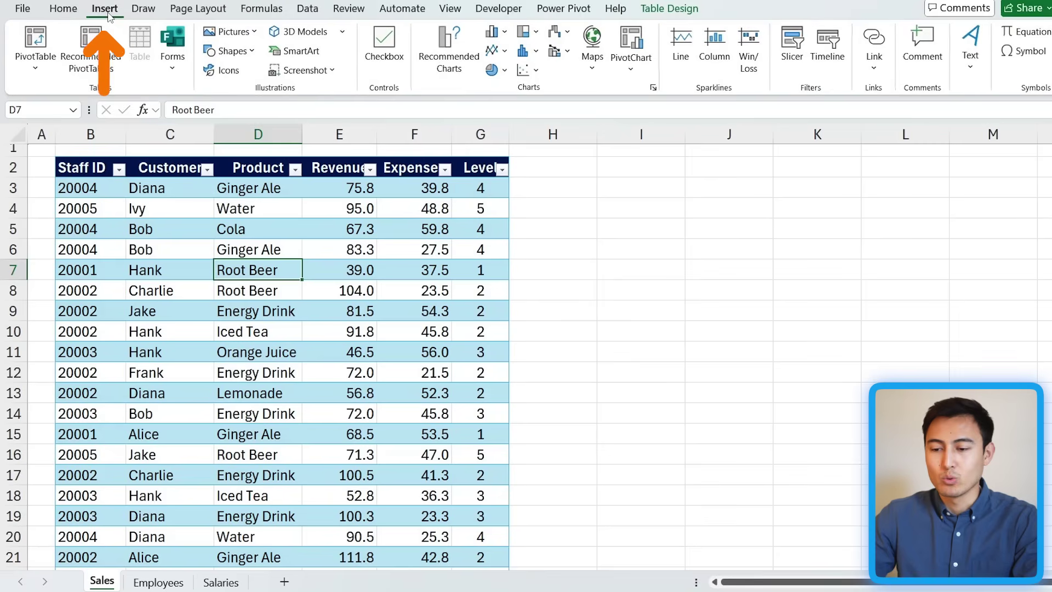
{"action": "left_click", "coordinate": [37, 36]}
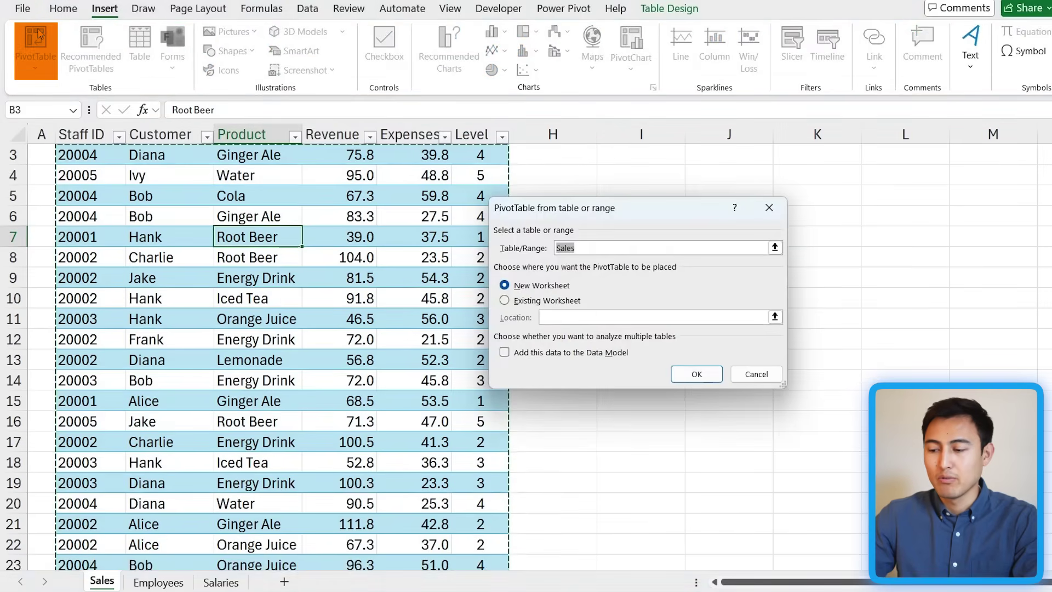
{"action": "left_click", "coordinate": [703, 377]}
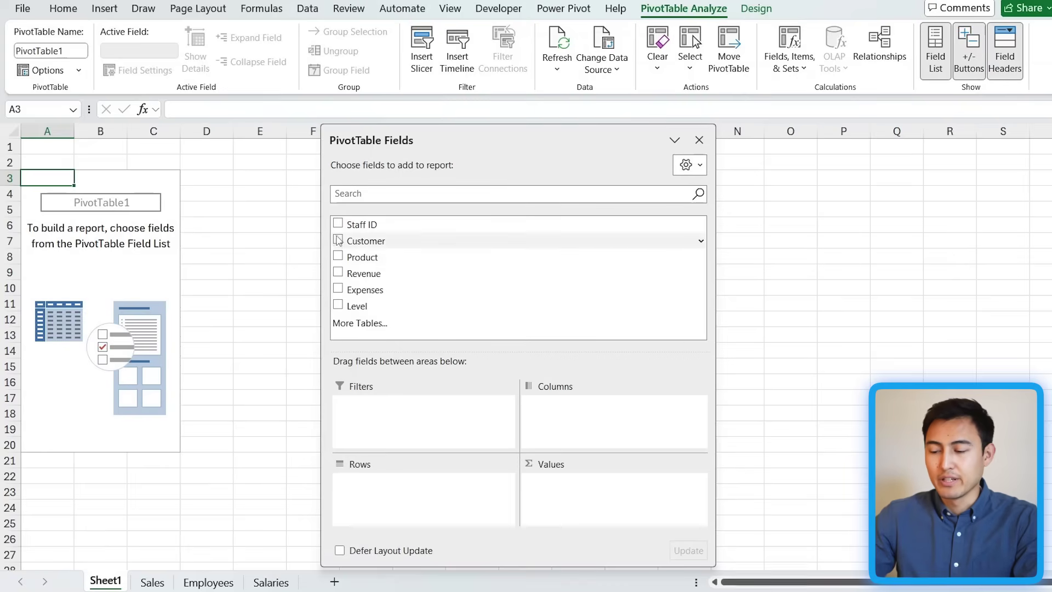
{"action": "left_click_drag", "start_coordinate": [362, 227], "coordinate": [404, 484]}
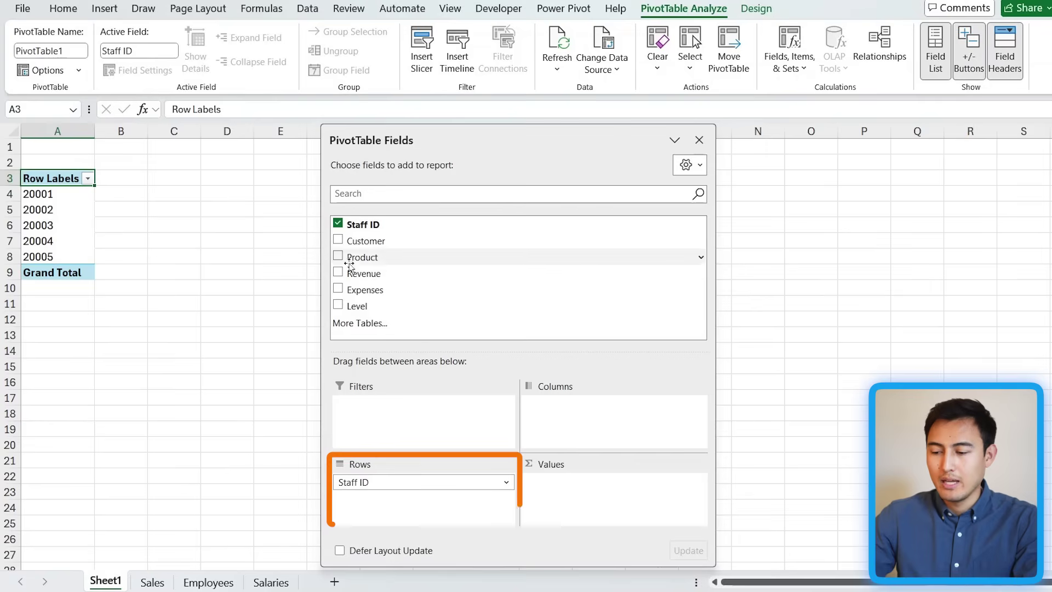
{"action": "left_click_drag", "start_coordinate": [371, 274], "coordinate": [597, 501]}
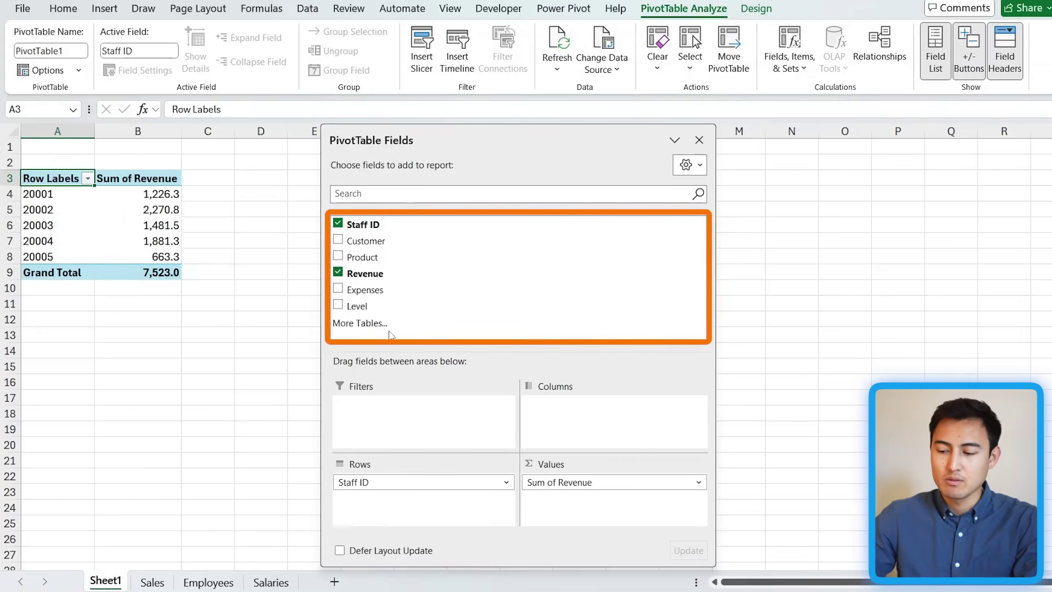
Add the Sales table to the Power Pivot data model
{"action": "left_click", "coordinate": [151, 581]}
{"action": "scroll", "coordinate": [176, 230], "scroll_direction": "up", "scroll_amount": 1}
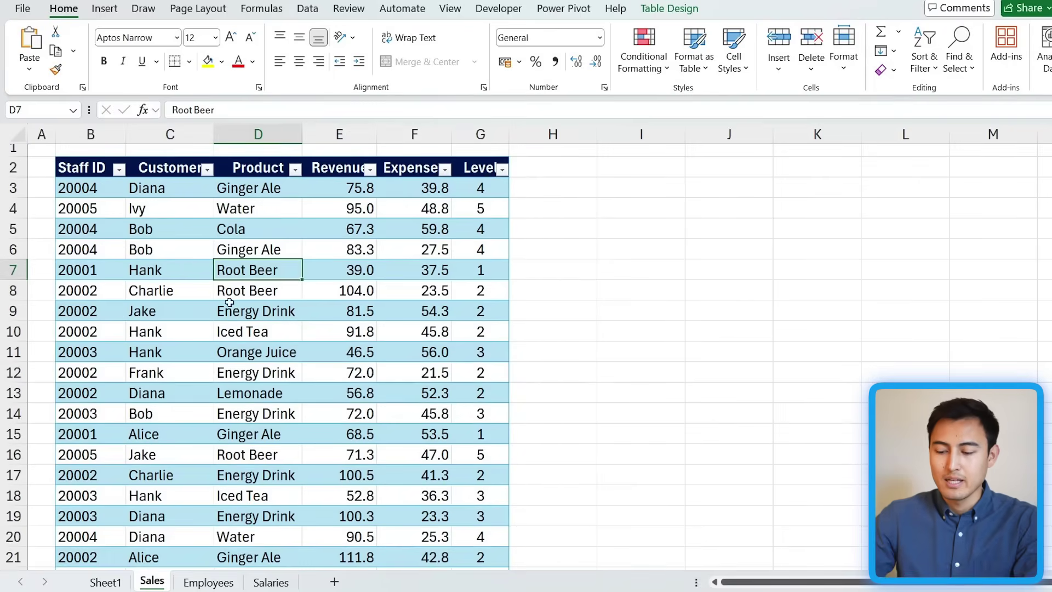
{"action": "left_click", "coordinate": [209, 582]}
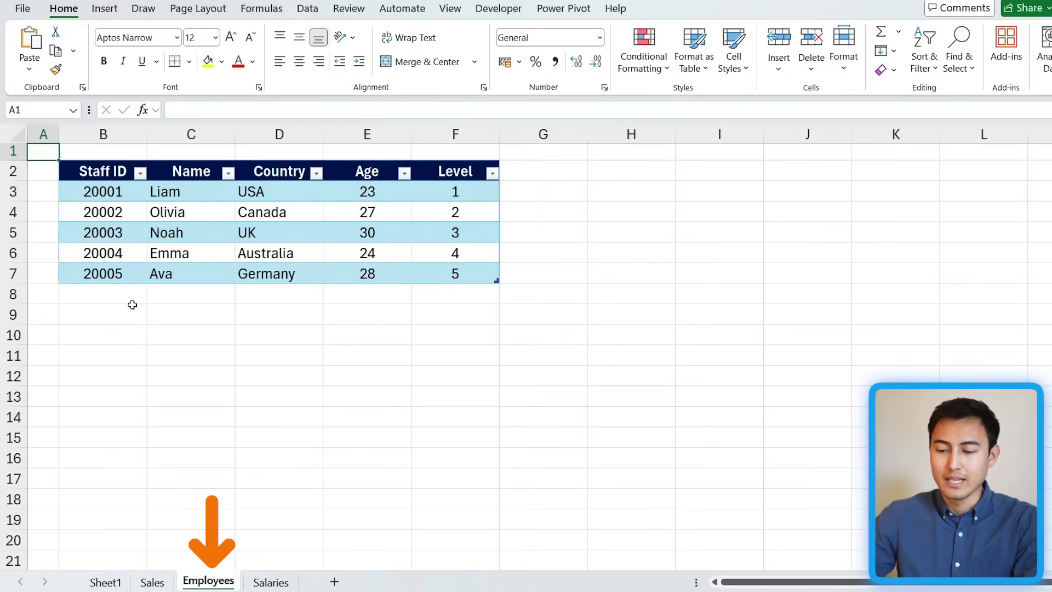
{"action": "left_click", "coordinate": [182, 173]}
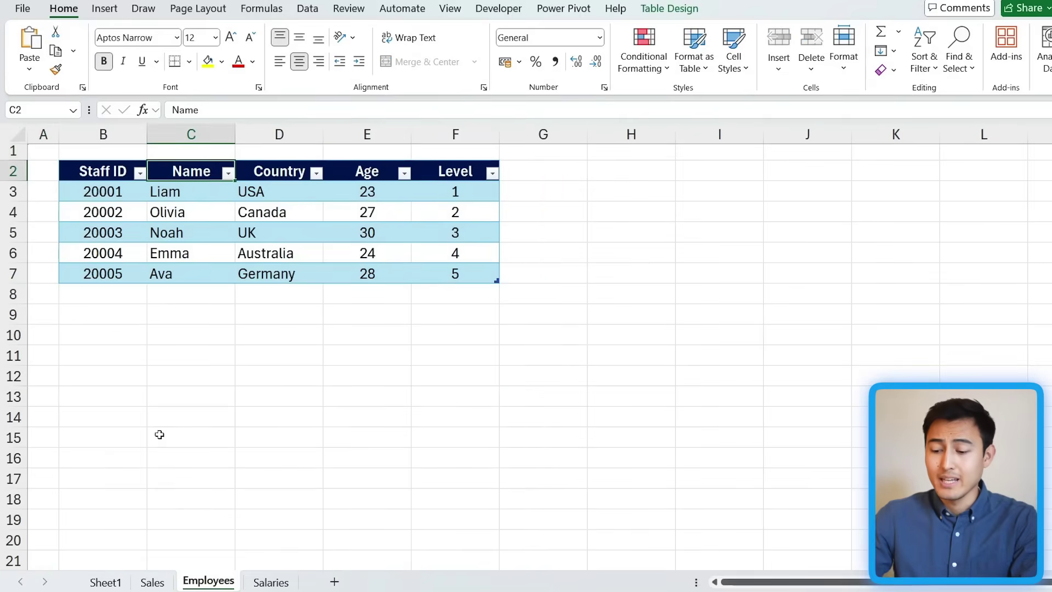
{"action": "left_click", "coordinate": [271, 582]}
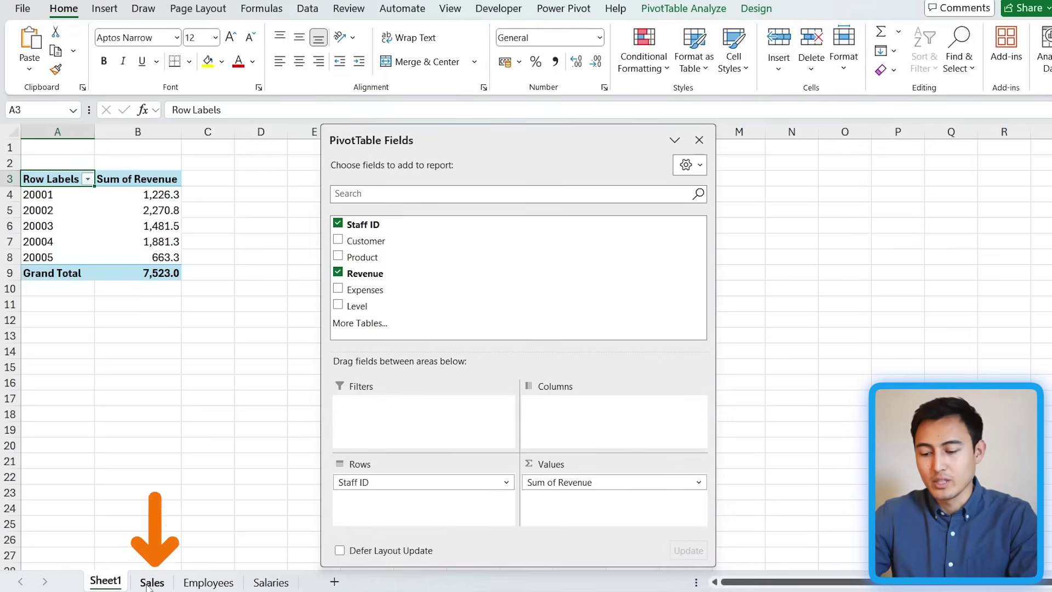
{"action": "key", "text": "ctrl+Page_Down"}
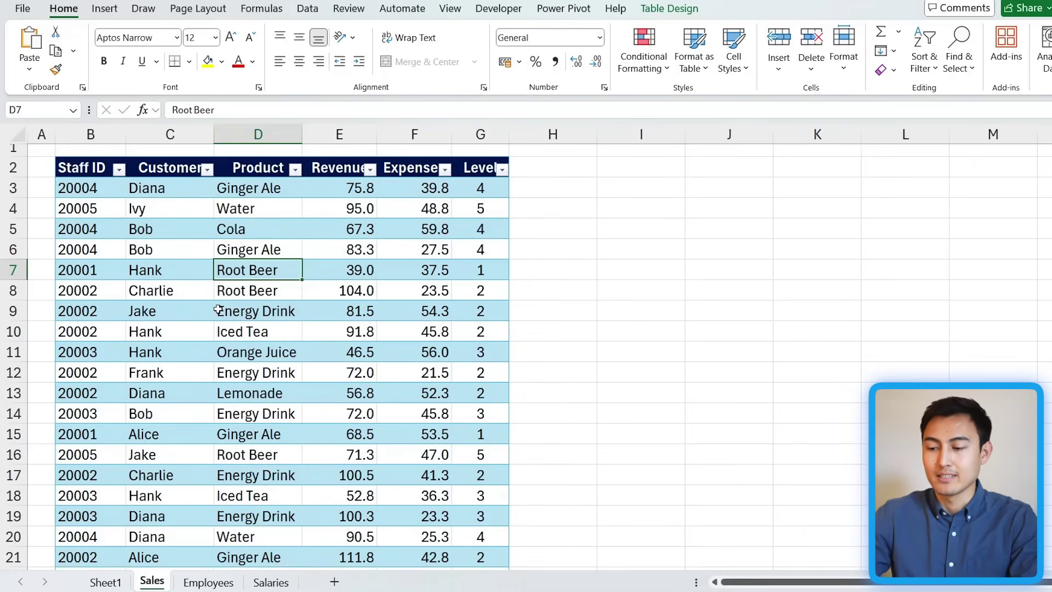
{"action": "left_click", "coordinate": [545, 9]}
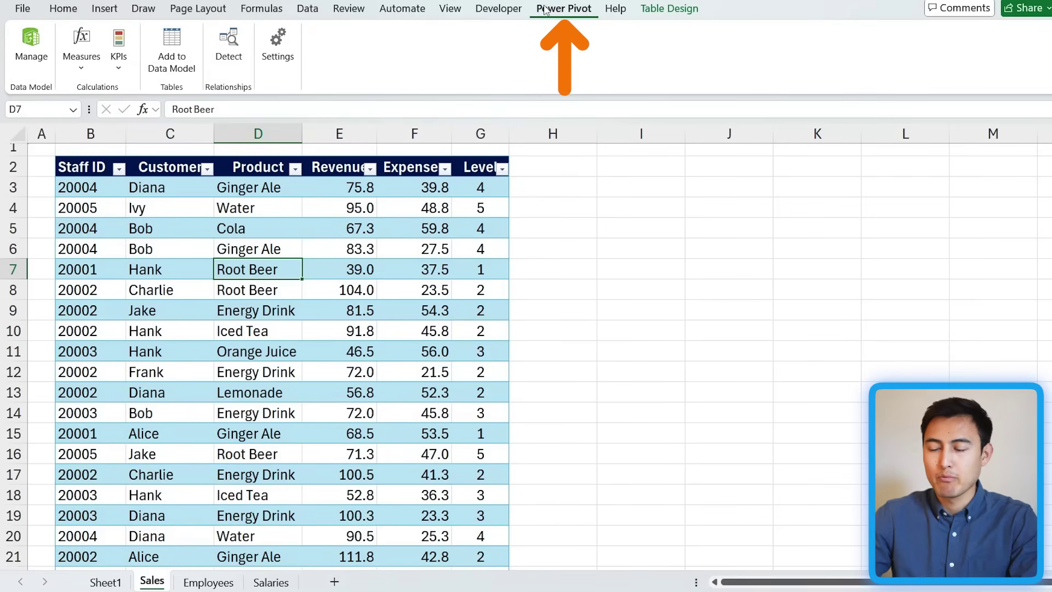
{"action": "left_click", "coordinate": [175, 56]}
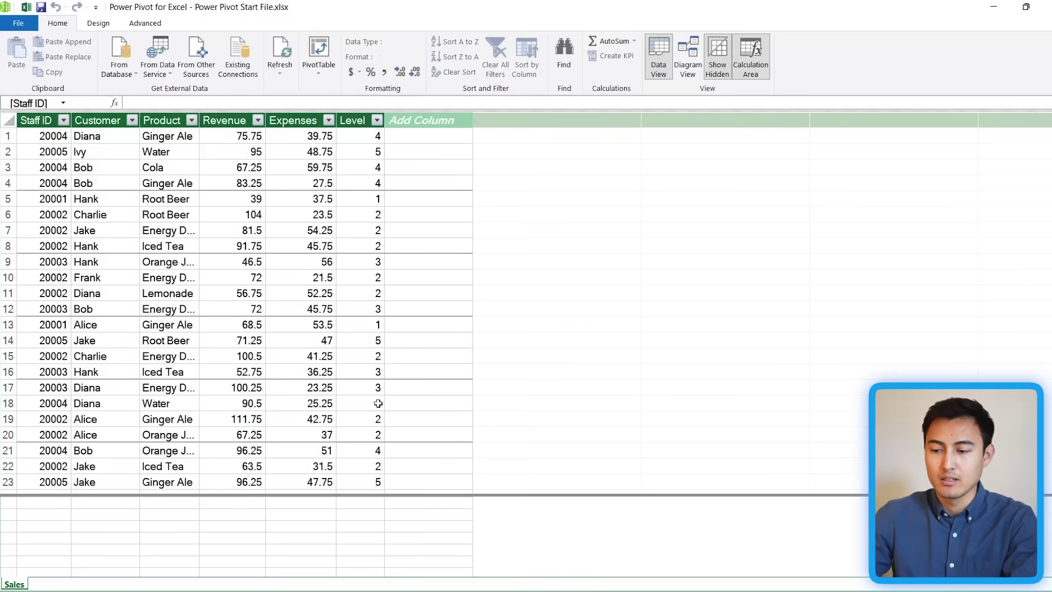
Add the Employees and Salaries tables to the Power Pivot data model as well
{"action": "key", "text": "alt+Tab"}
{"action": "key", "text": "ctrl+Page_Down"}
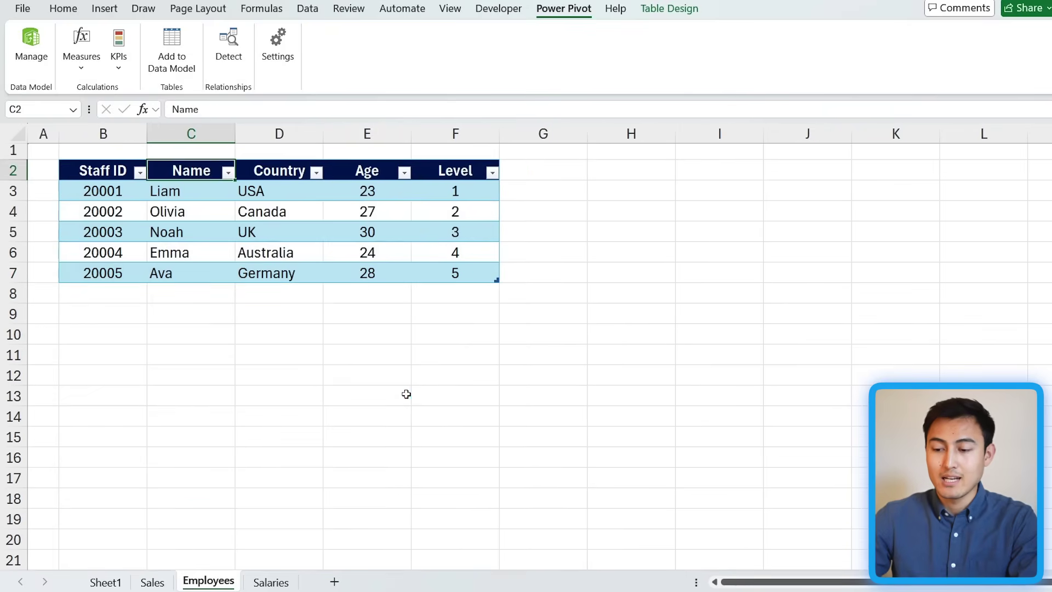
{"action": "left_click", "coordinate": [171, 52]}
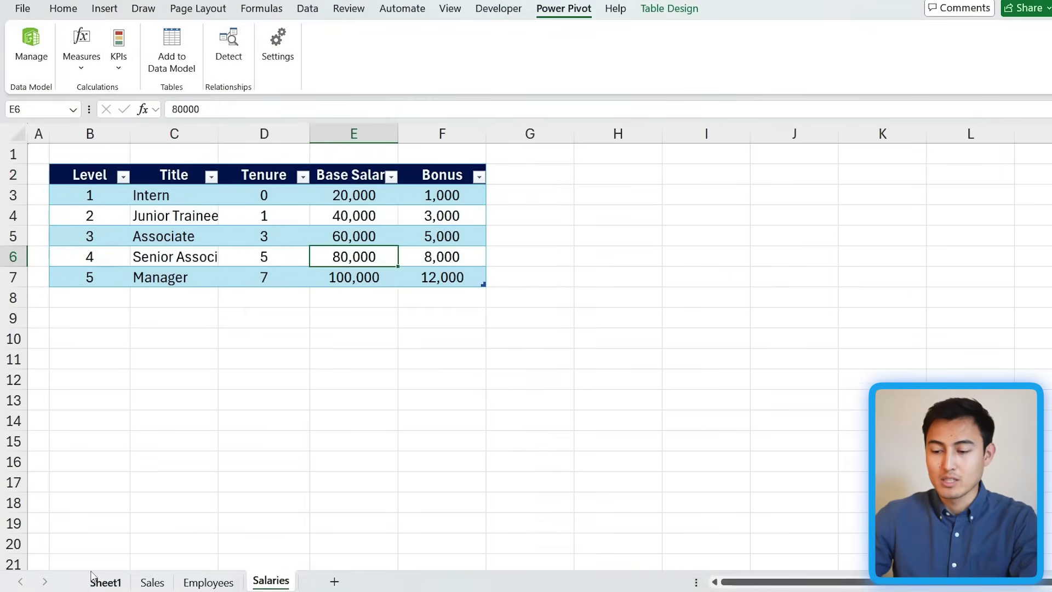
{"action": "left_click", "coordinate": [170, 52]}
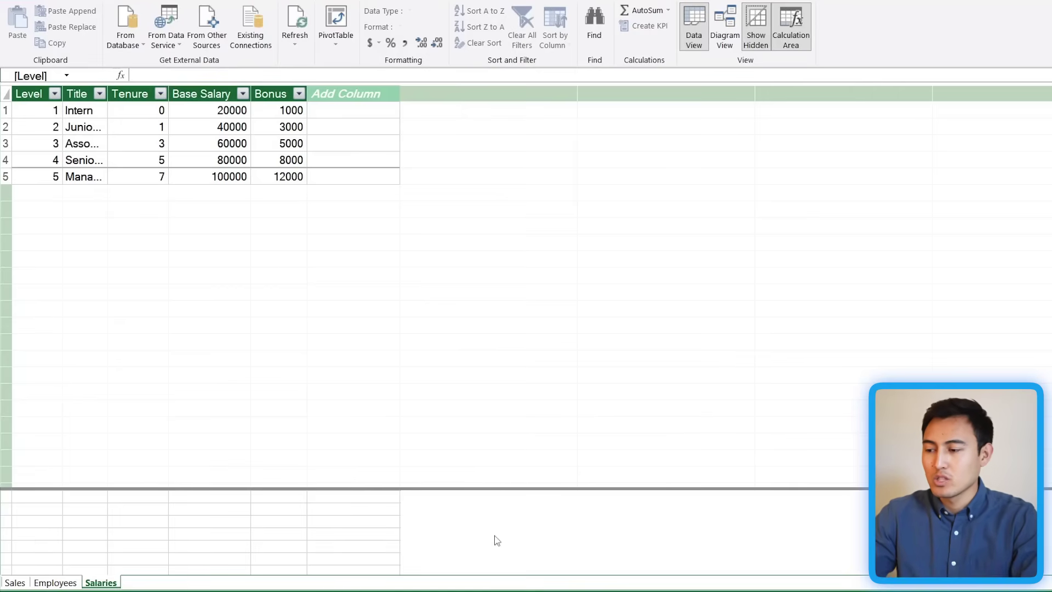
Show the data model as a diagram, enlarge the Employees table and place it lower, between Sales and Salaries
{"action": "left_click", "coordinate": [734, 32]}
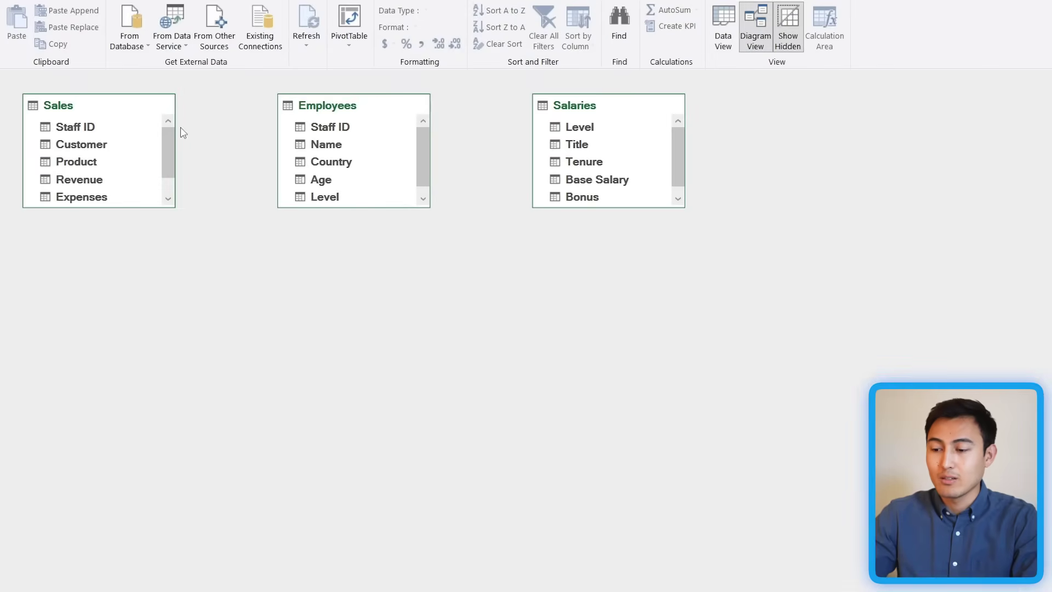
{"action": "left_click_drag", "start_coordinate": [429, 209], "coordinate": [498, 277]}
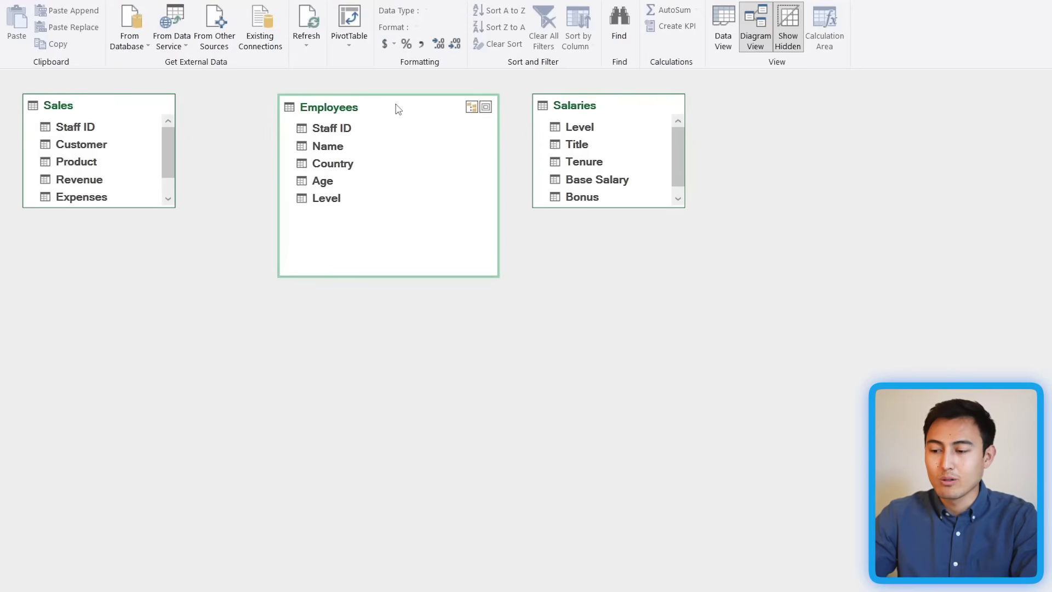
{"action": "left_click_drag", "start_coordinate": [395, 106], "coordinate": [360, 202]}
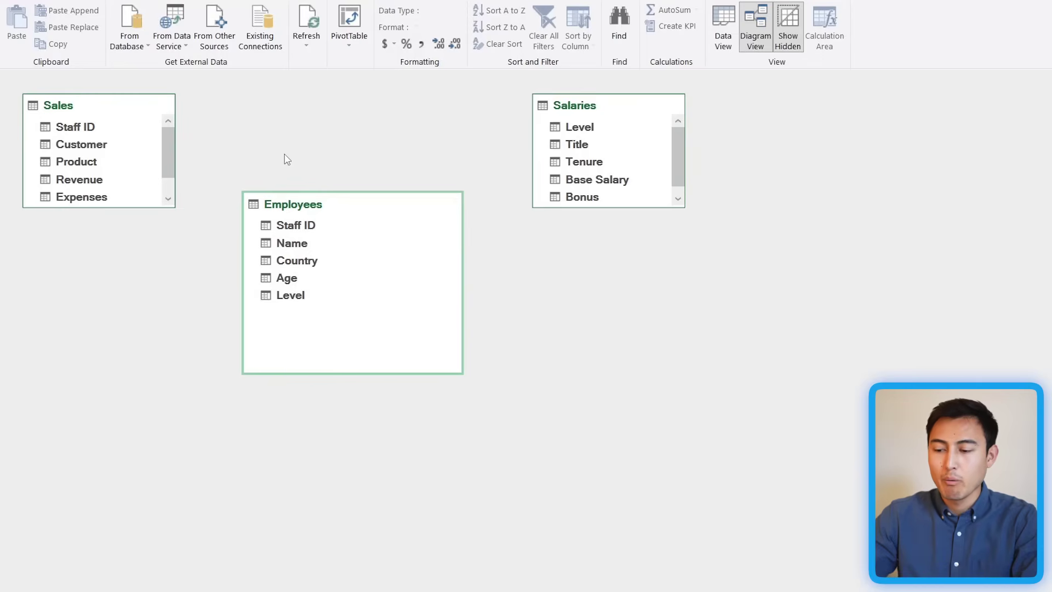
Create a relationship between the Staff ID fields of the Employees and Sales tables
{"action": "left_click", "coordinate": [300, 229]}
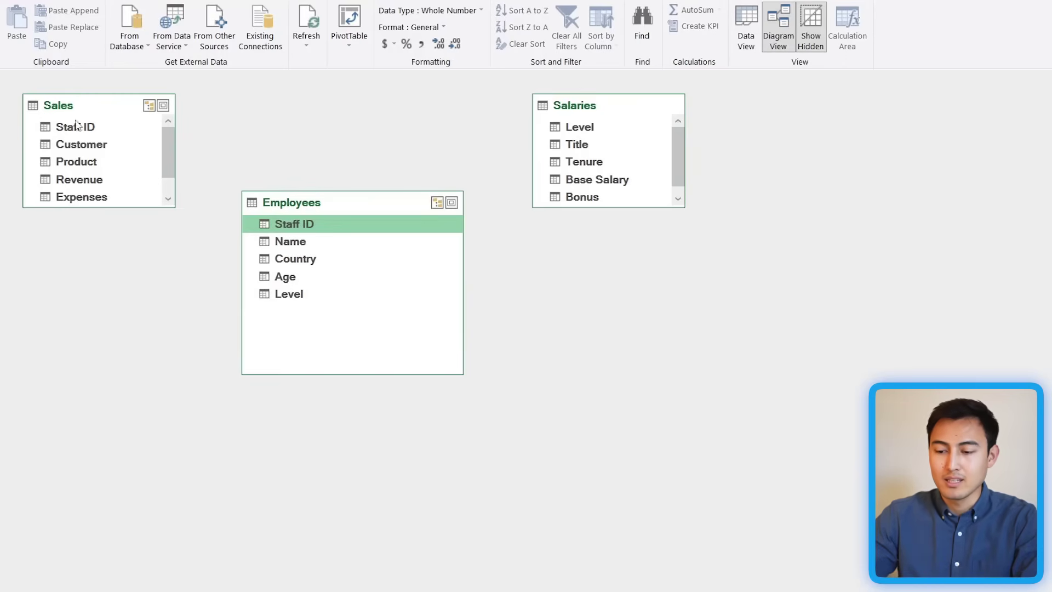
{"action": "left_click", "coordinate": [93, 127]}
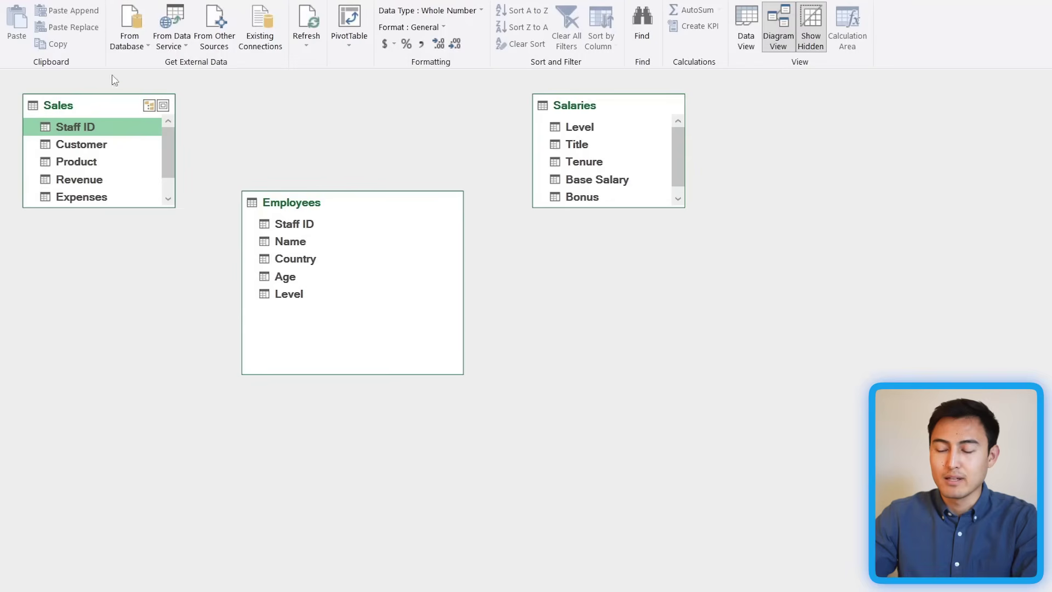
{"action": "left_click", "coordinate": [318, 228]}
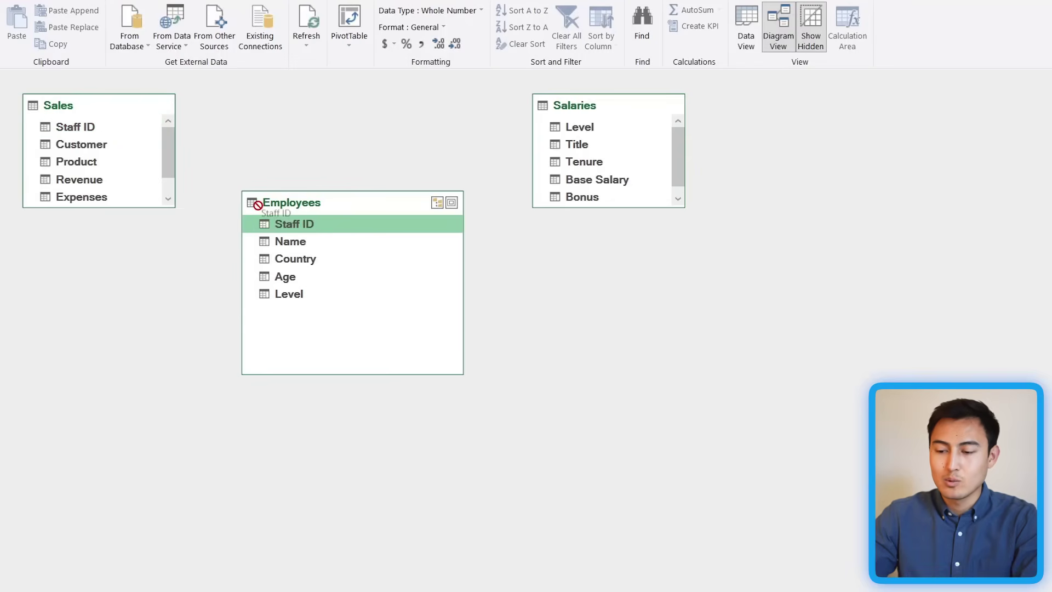
{"action": "left_click_drag", "start_coordinate": [258, 205], "coordinate": [80, 130]}
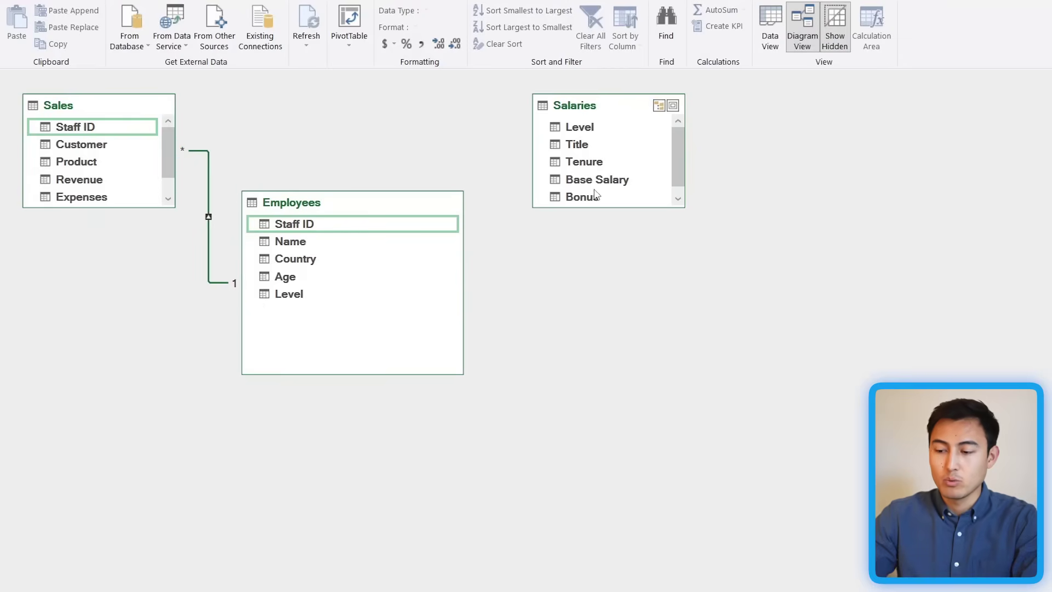
{"action": "left_click", "coordinate": [390, 305]}
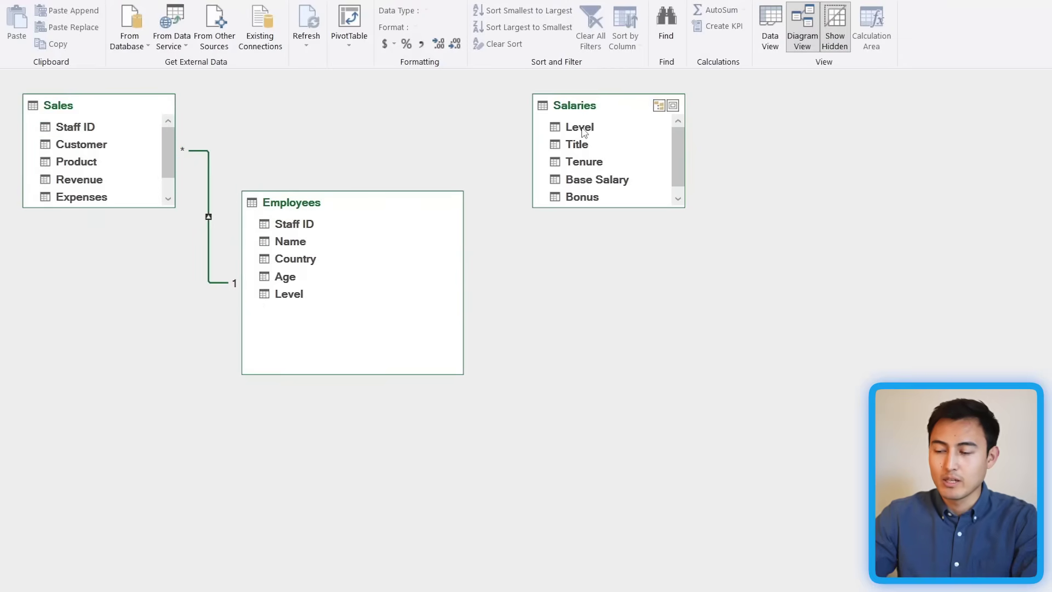
Create a relationship between the Level fields of the Salaries and Employees tables
{"action": "left_click_drag", "start_coordinate": [601, 127], "coordinate": [481, 185]}
{"action": "left_click_drag", "start_coordinate": [317, 275], "coordinate": [286, 296]}
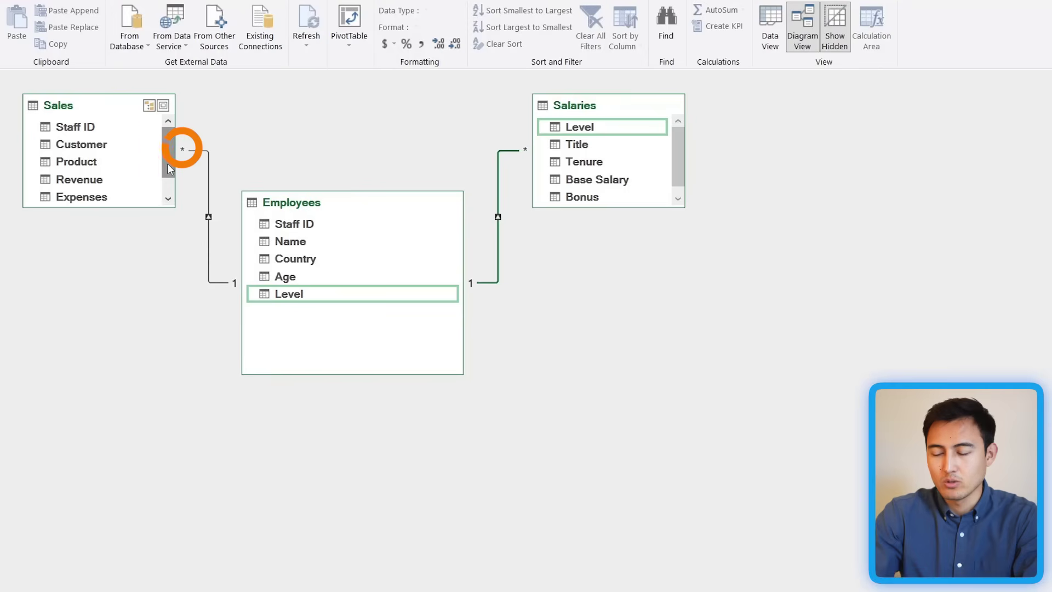
Examine the one-to-many Staff ID relationship by comparing where Staff ID 20002 occurs in the Employees and Sales worksheets
{"action": "left_click", "coordinate": [210, 200]}
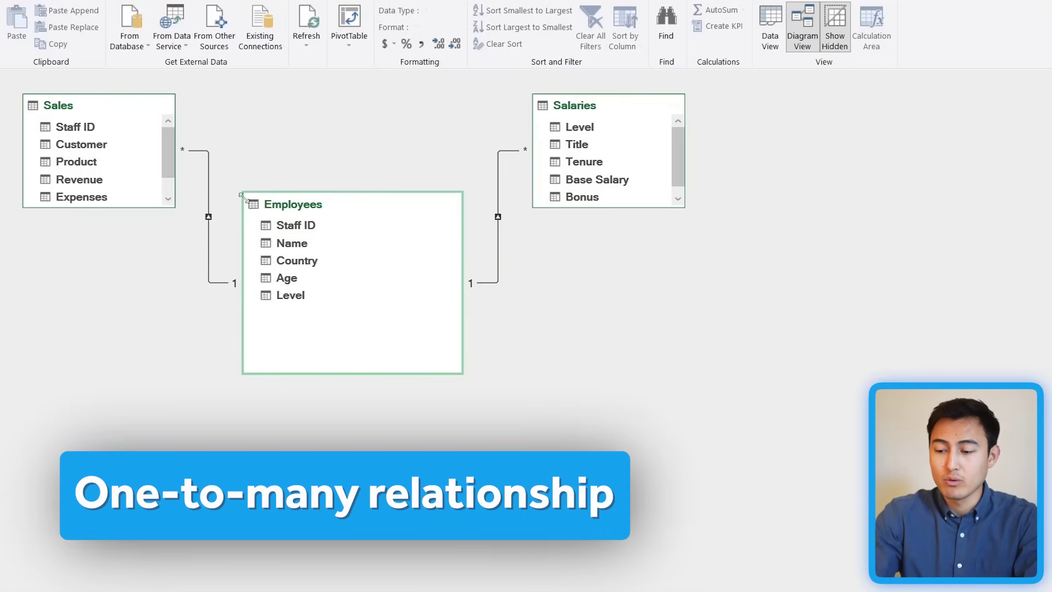
{"action": "left_click", "coordinate": [304, 228]}
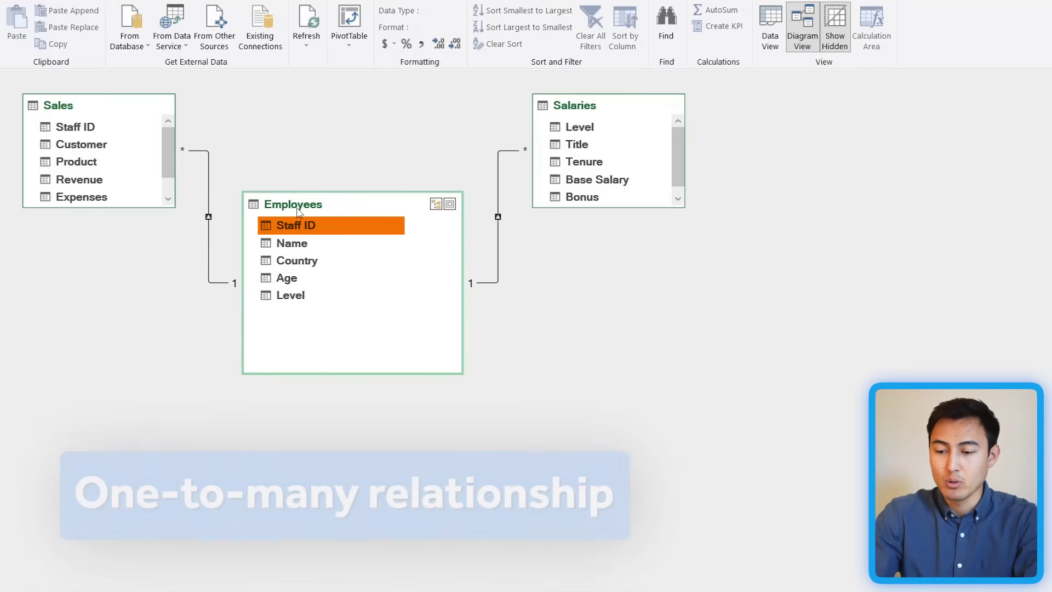
{"action": "left_click", "coordinate": [97, 130]}
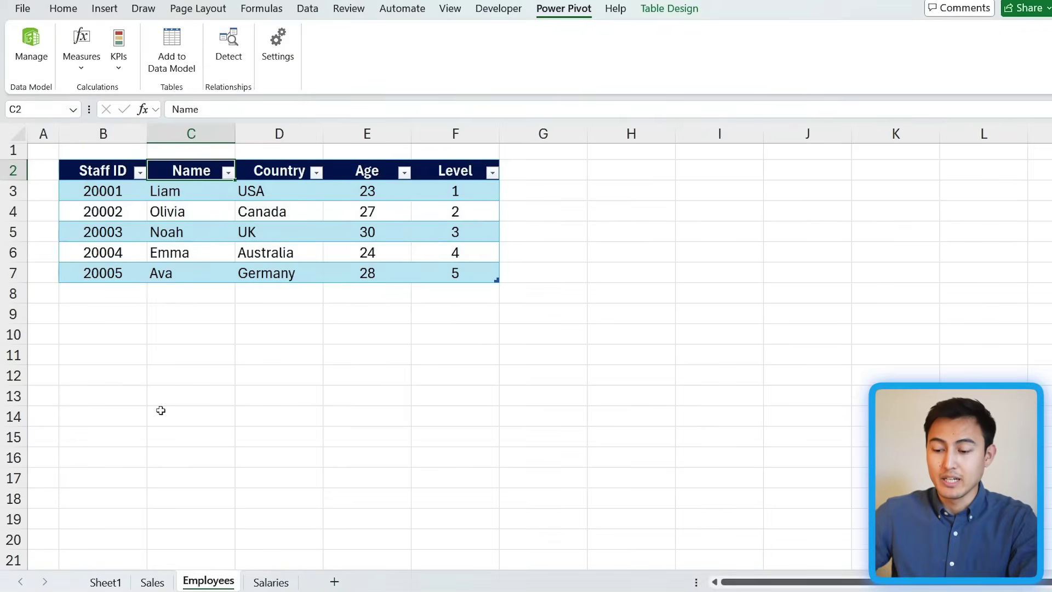
{"action": "key", "text": "Down"}
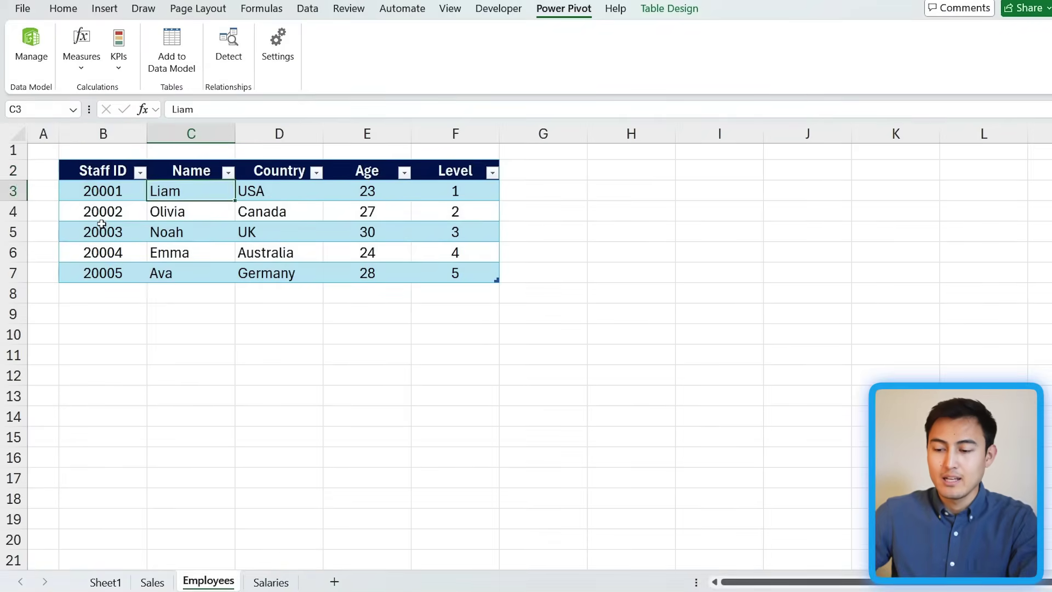
{"action": "key", "text": "Down"}
{"action": "key", "text": "Left"}
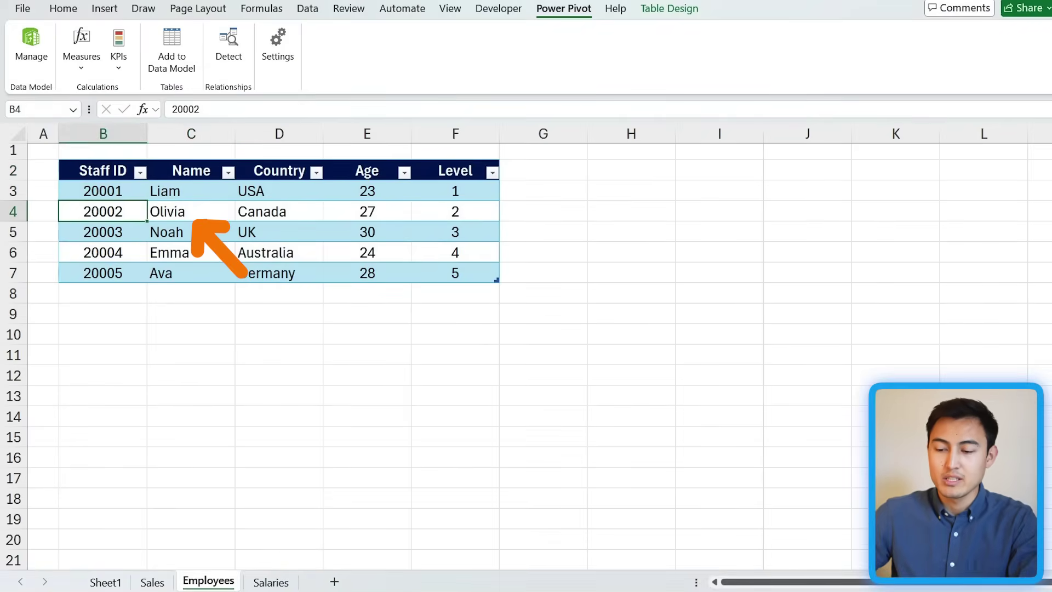
{"action": "key", "text": "shift+Right"}
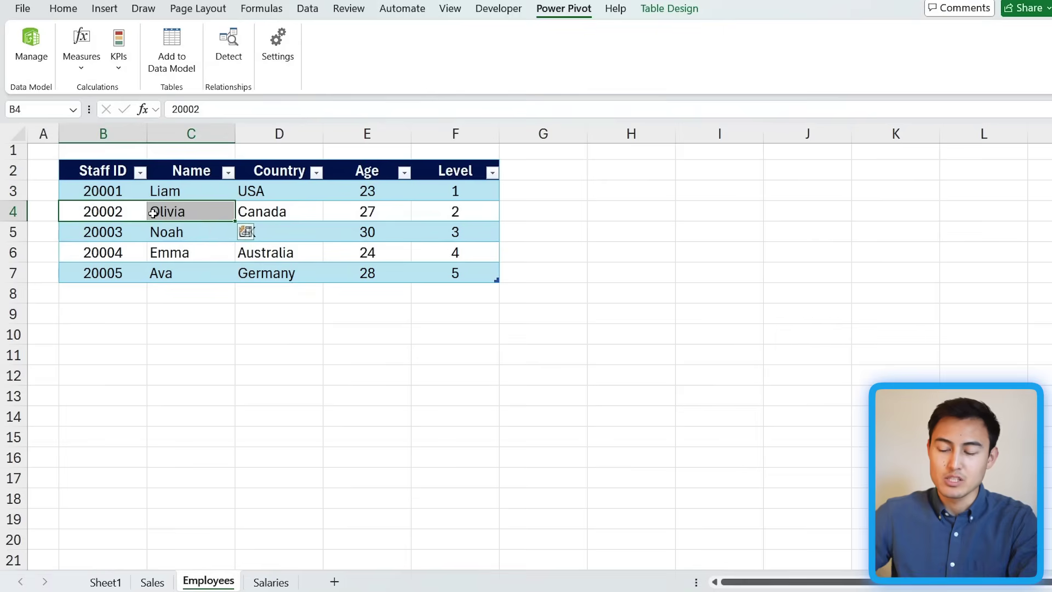
{"action": "left_click", "coordinate": [153, 213]}
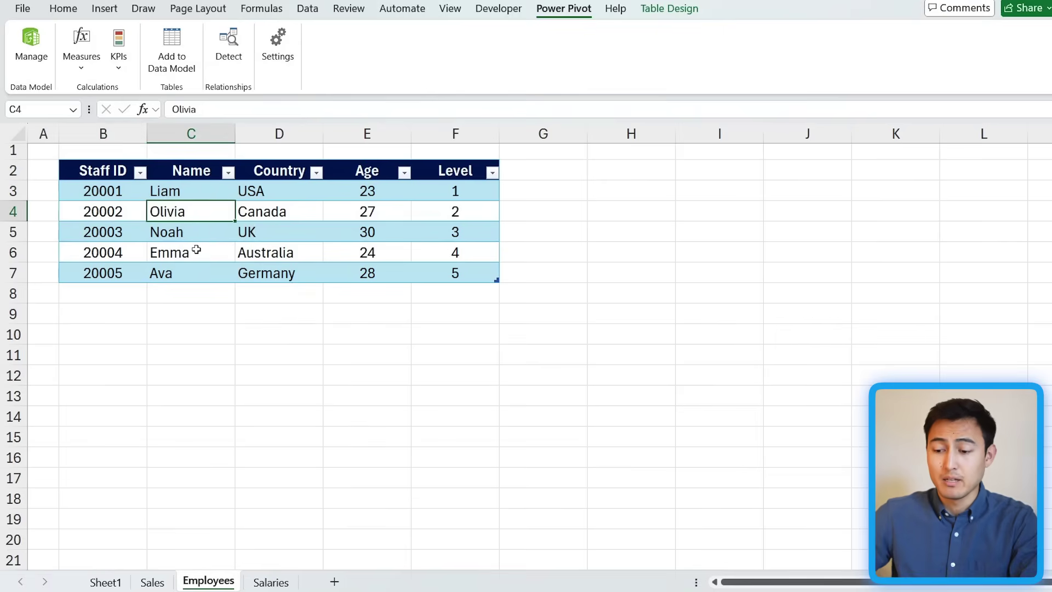
{"action": "key", "text": "ctrl+Page_Up"}
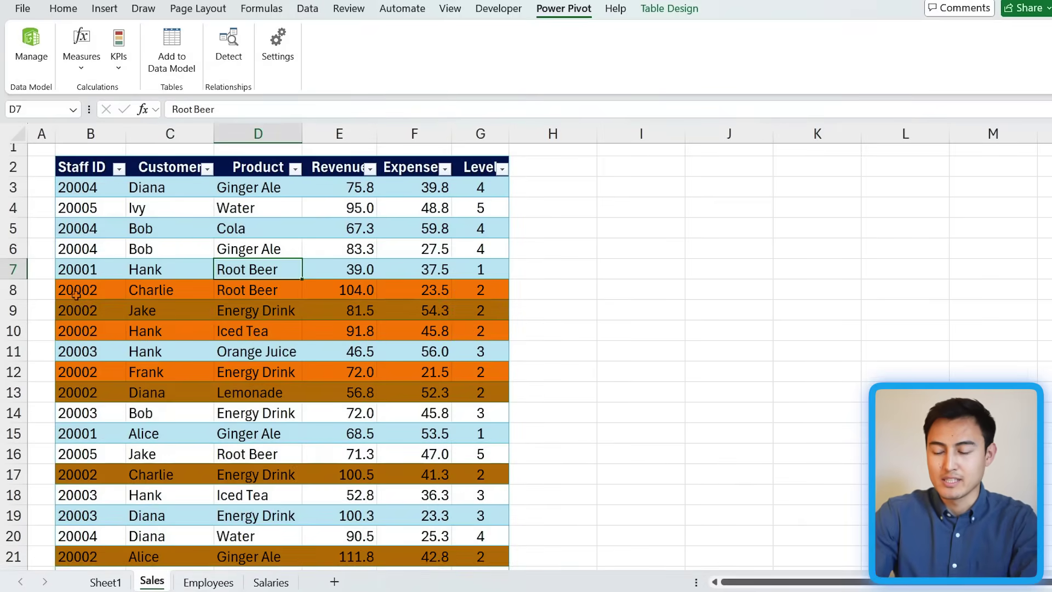
{"action": "left_click_drag", "start_coordinate": [78, 287], "coordinate": [102, 330]}
{"action": "left_click", "coordinate": [103, 334]}
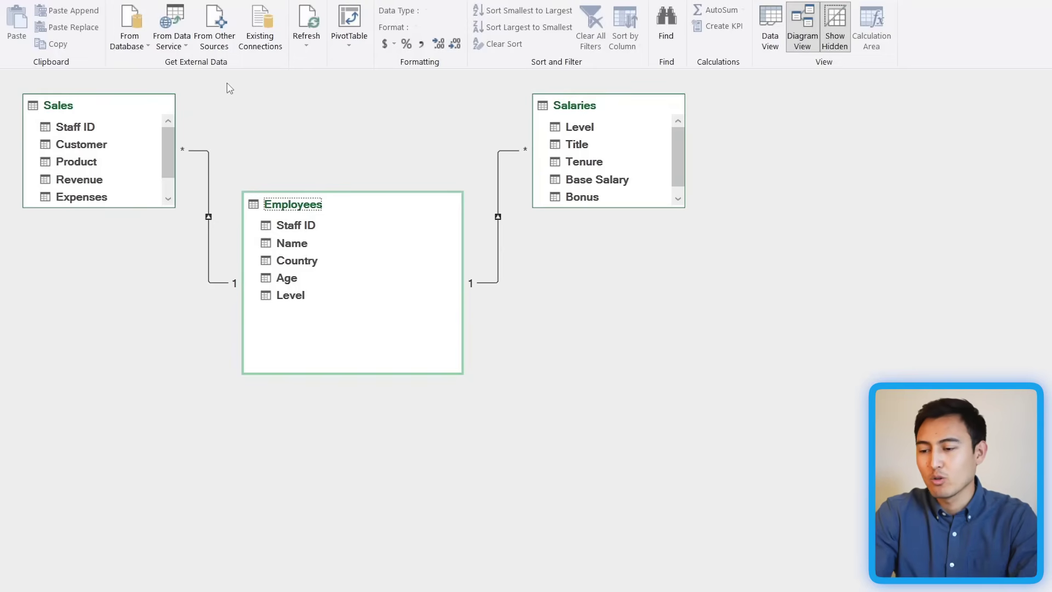
Create a PivotTable from the data model on a new worksheet and check the available tables
{"action": "left_click", "coordinate": [354, 16]}
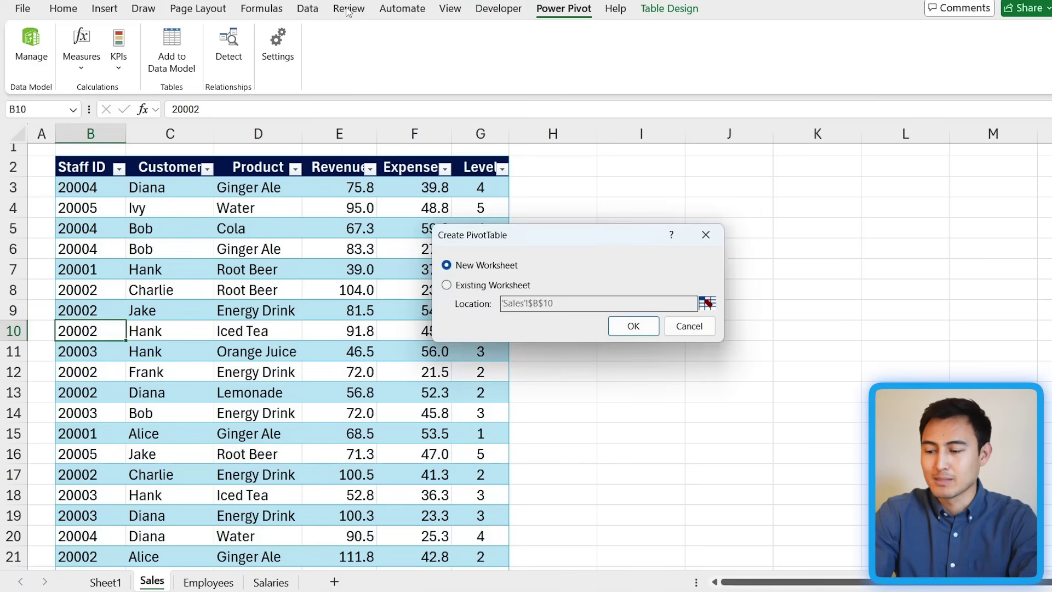
{"action": "left_click", "coordinate": [632, 327]}
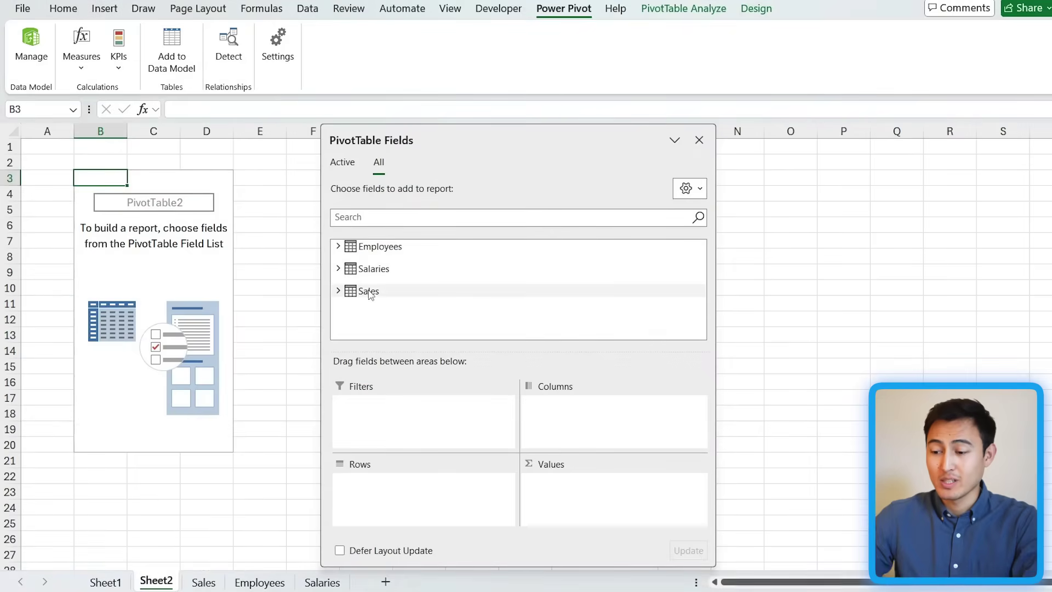
{"action": "left_click", "coordinate": [411, 295]}
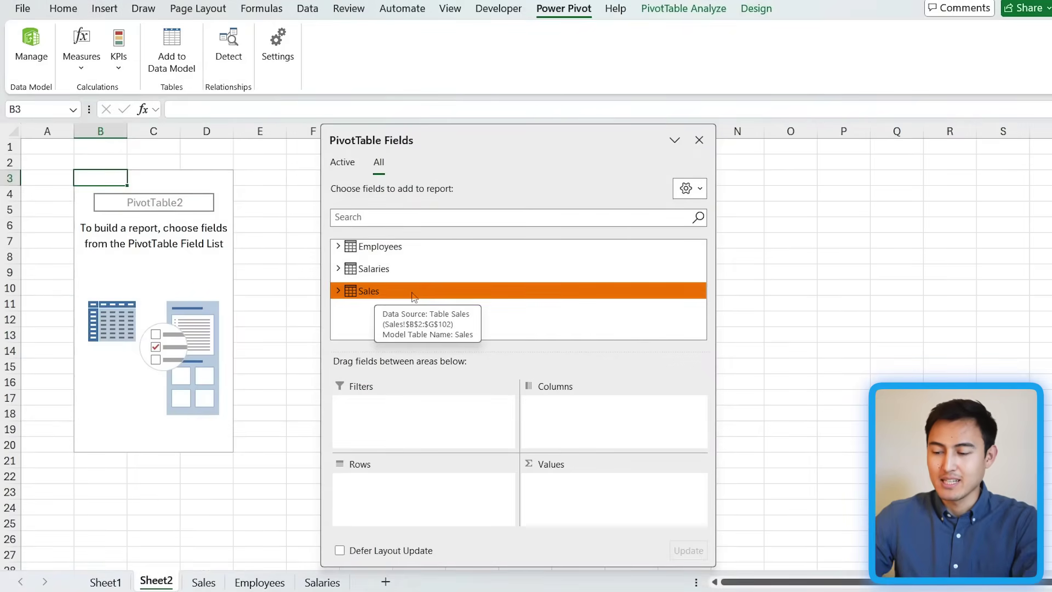
{"action": "left_click", "coordinate": [376, 272], "text": "ctrl"}
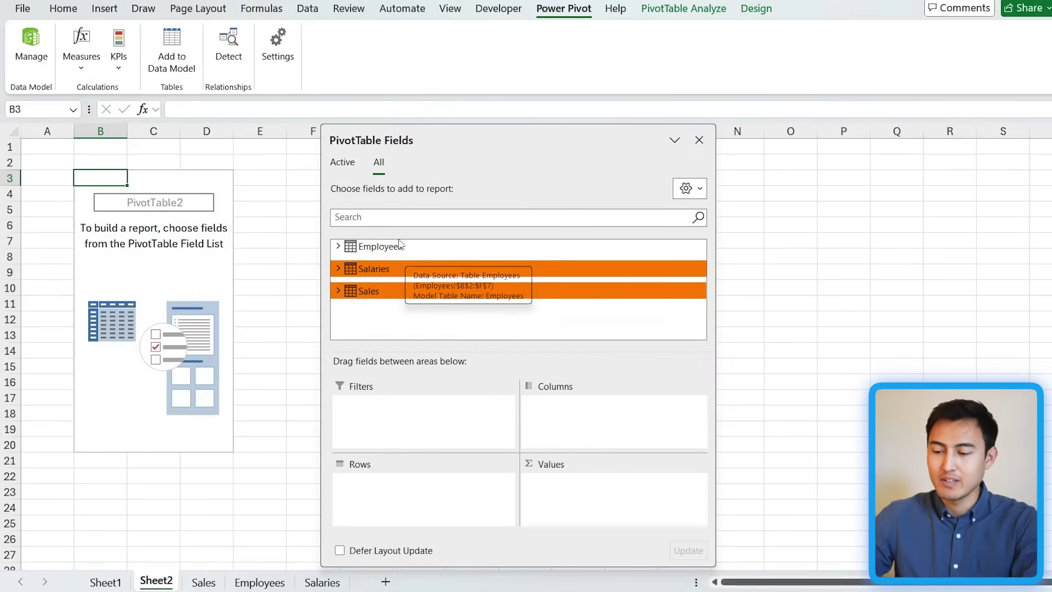
Using the Sales table's fields, put Staff ID in the PivotTable rows and sum Revenue as the values
{"action": "left_click", "coordinate": [338, 292]}
{"action": "left_click_drag", "start_coordinate": [378, 259], "coordinate": [377, 511]}
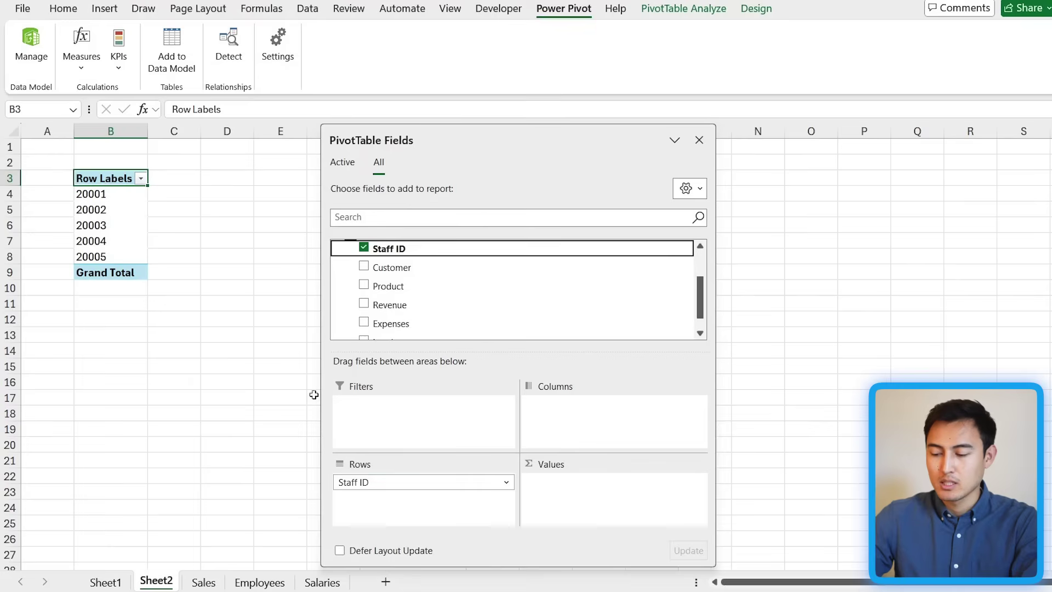
{"action": "left_click_drag", "start_coordinate": [383, 305], "coordinate": [564, 487]}
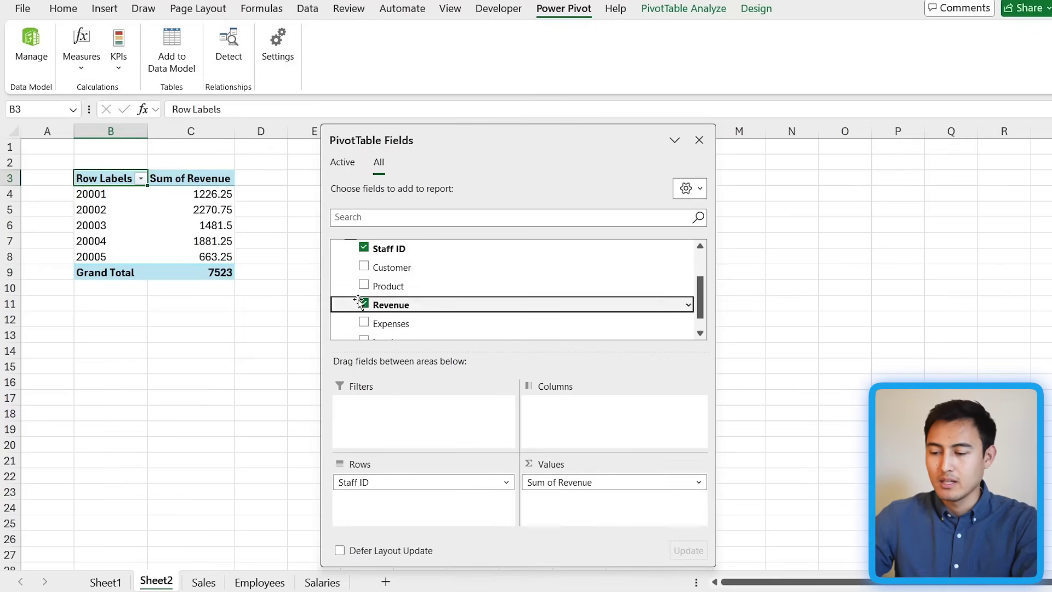
Replace Staff ID in the PivotTable rows with the Name field from the Employees table
{"action": "scroll", "coordinate": [341, 300], "scroll_direction": "up", "scroll_amount": 1}
{"action": "left_click", "coordinate": [338, 290]}
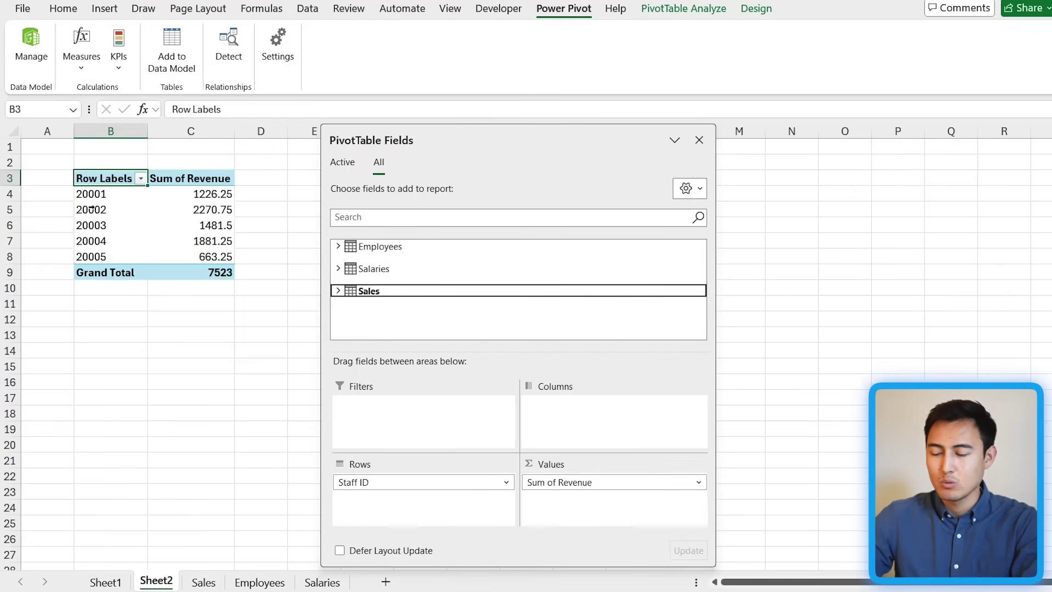
{"action": "left_click", "coordinate": [338, 247]}
{"action": "left_click", "coordinate": [363, 280]}
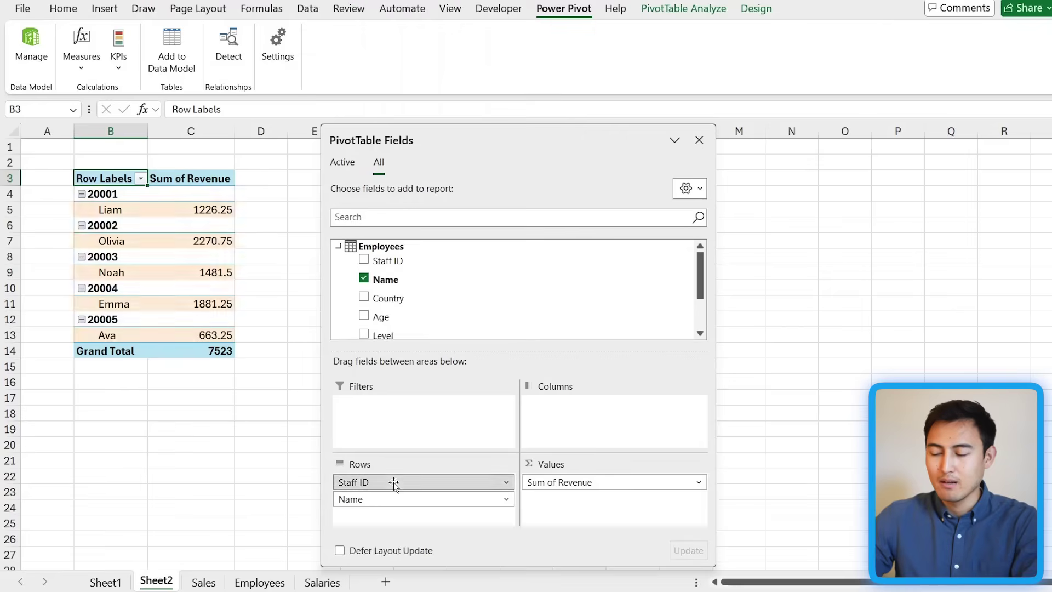
{"action": "left_click_drag", "start_coordinate": [392, 482], "coordinate": [181, 449]}
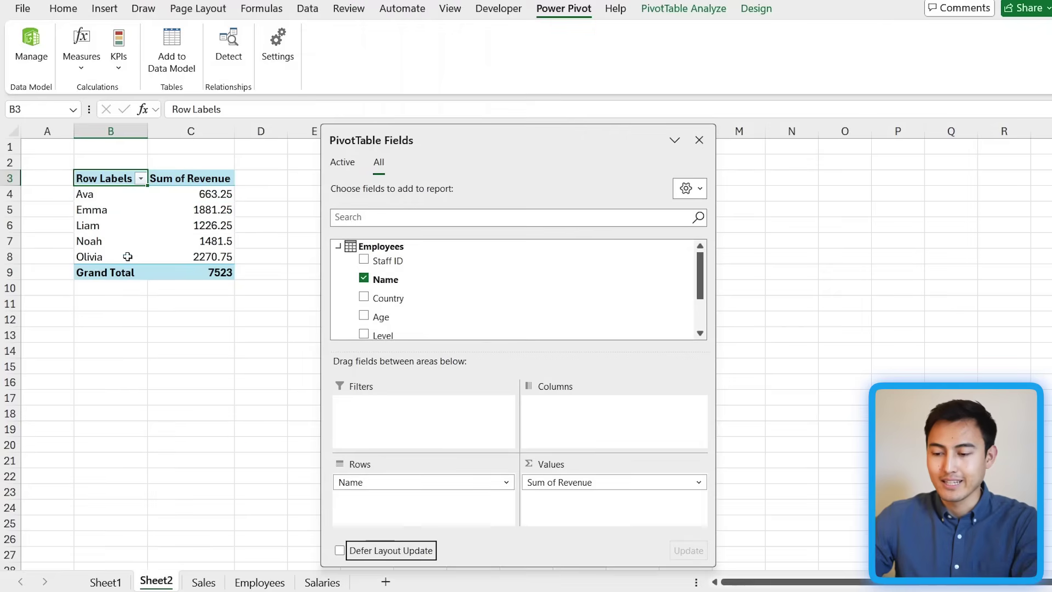
Add the Employees table's Age field to the values and sort the PivotTable by Sum of Revenue from largest to smallest
{"action": "left_click", "coordinate": [364, 316]}
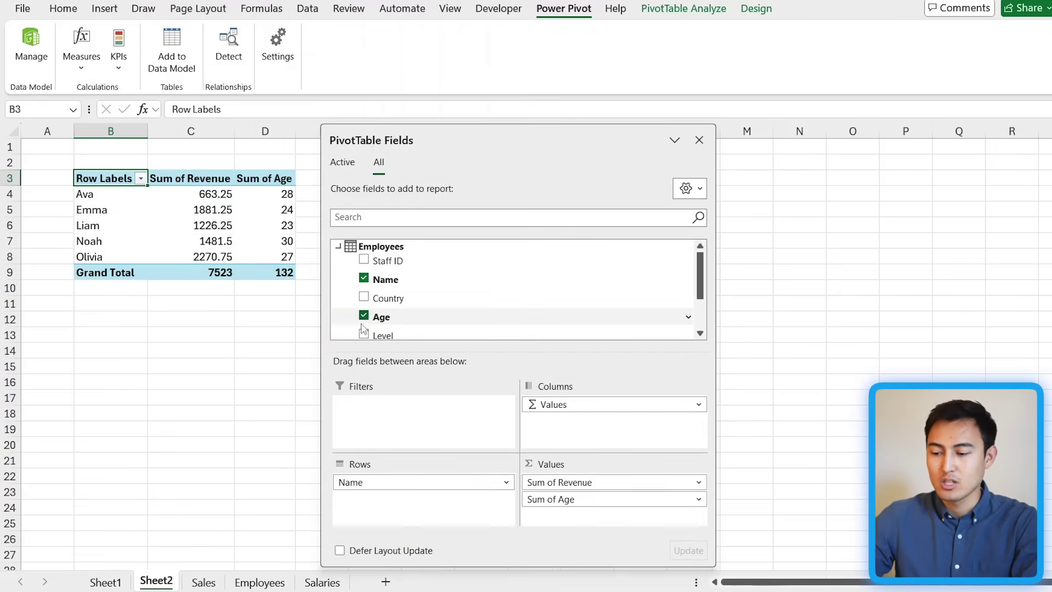
{"action": "left_click", "coordinate": [206, 211]}
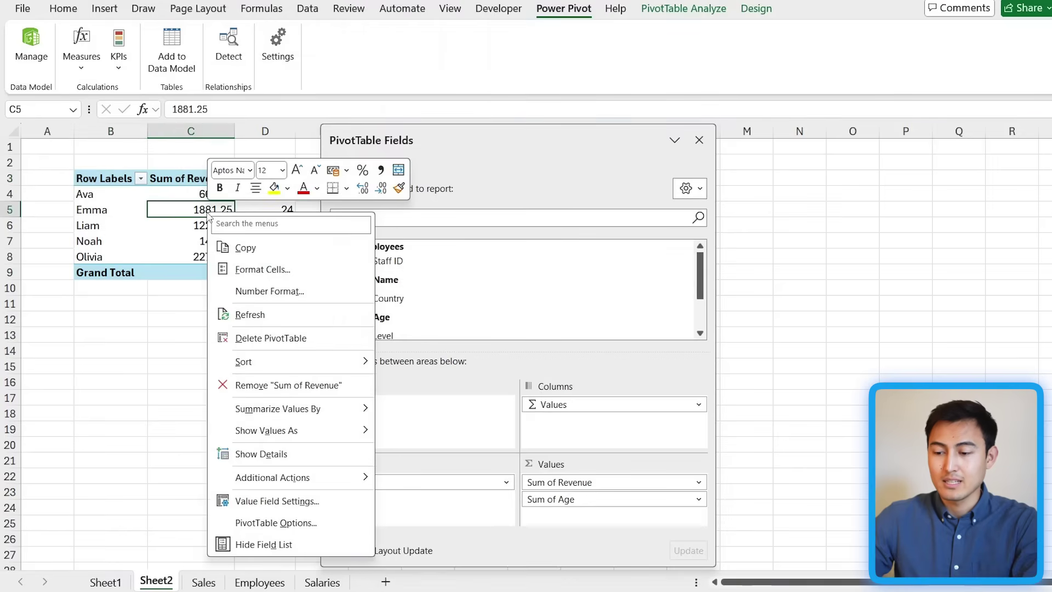
{"action": "right_click", "coordinate": [206, 211]}
{"action": "mouse_move", "coordinate": [246, 362]}
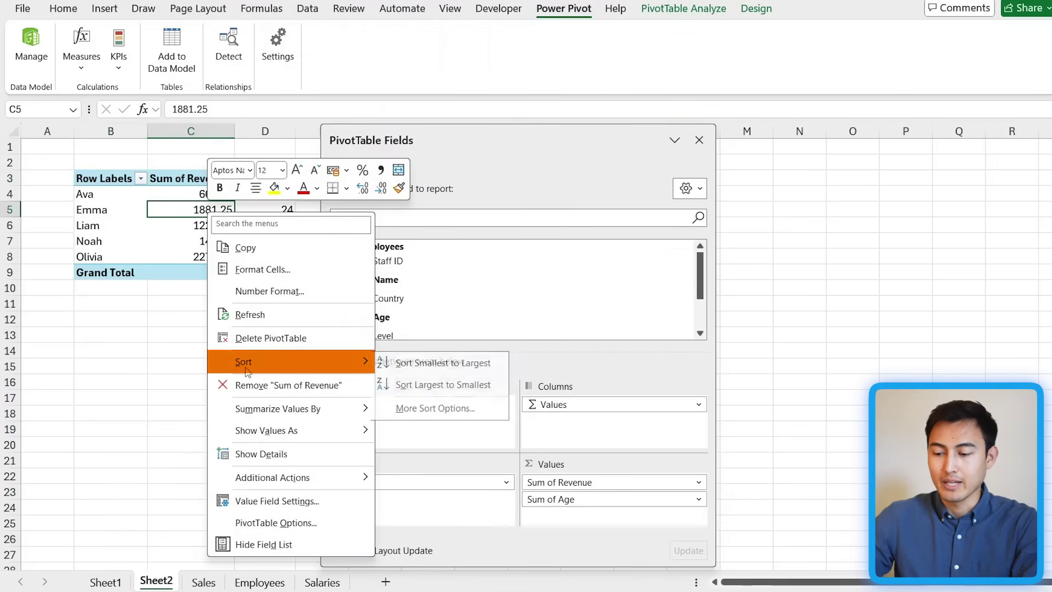
{"action": "left_click", "coordinate": [436, 386]}
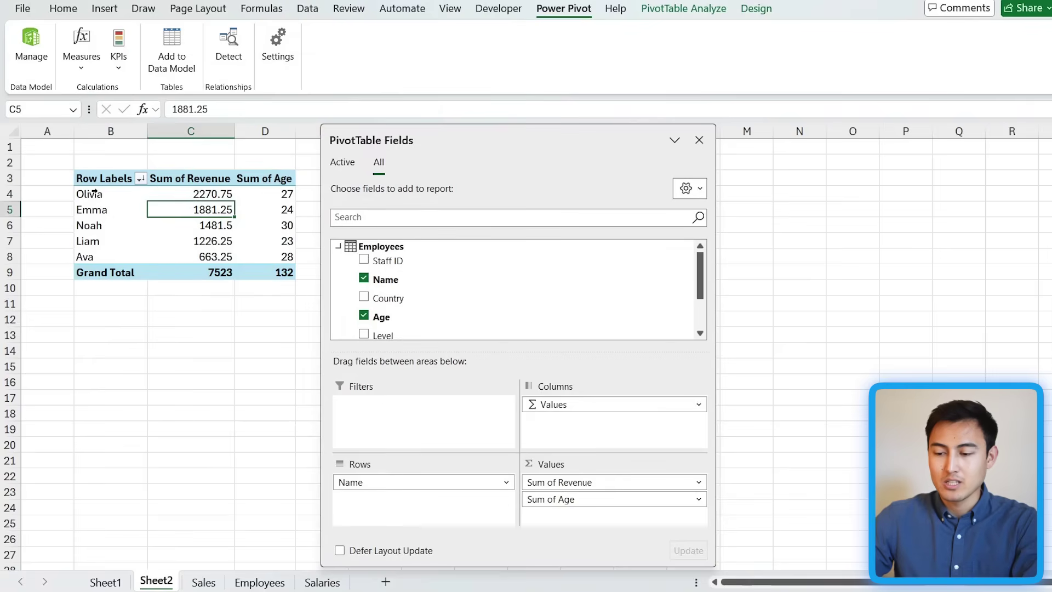
{"action": "left_click", "coordinate": [194, 195]}
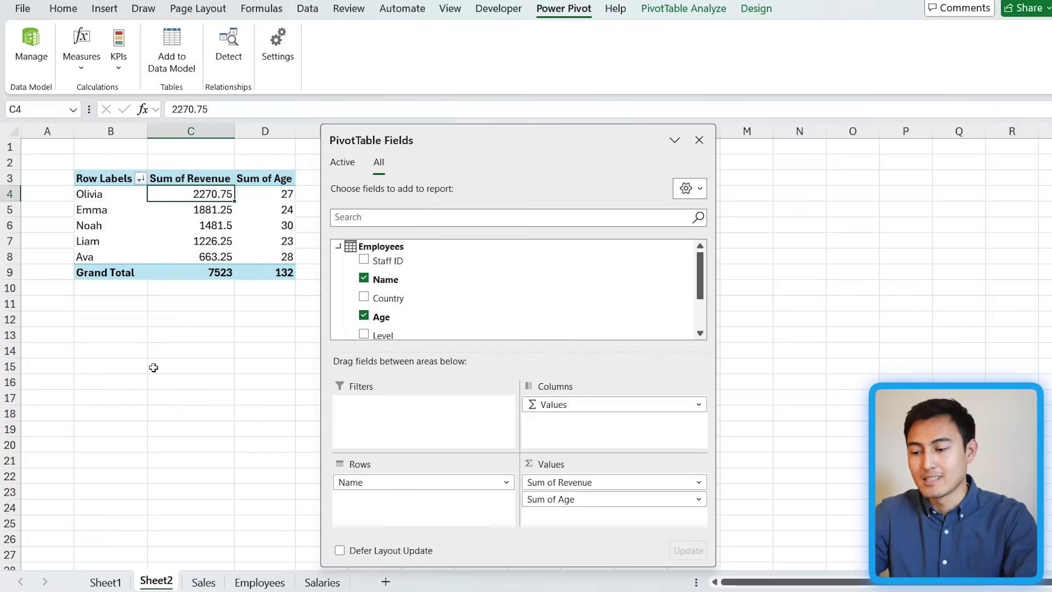
Collapse the Employees table and arrange the PivotTable field list with its fields and areas sections side by side
{"action": "left_click", "coordinate": [338, 246]}
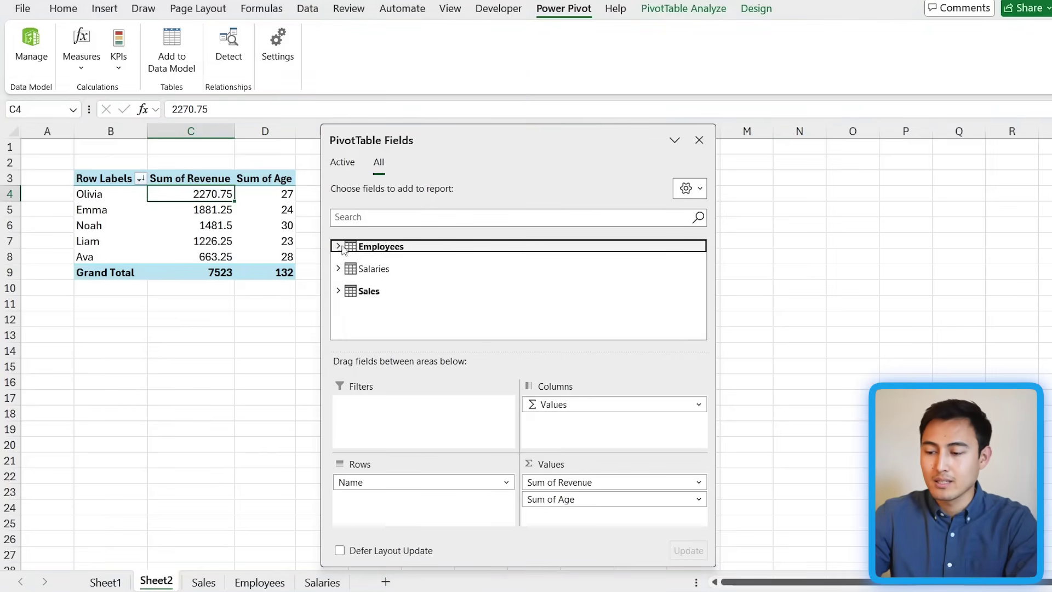
{"action": "left_click", "coordinate": [696, 191]}
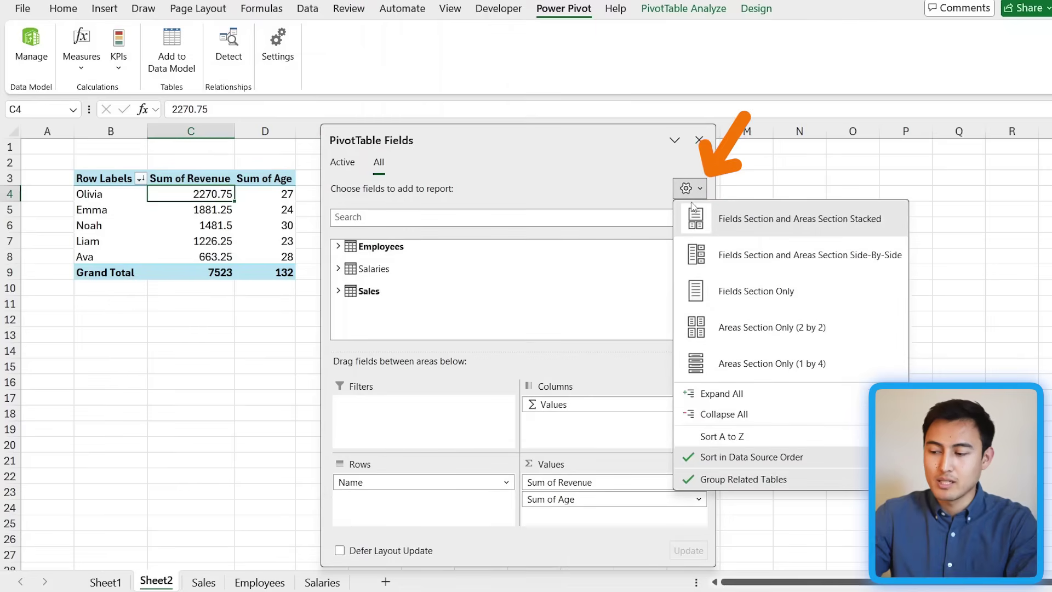
{"action": "left_click", "coordinate": [754, 265]}
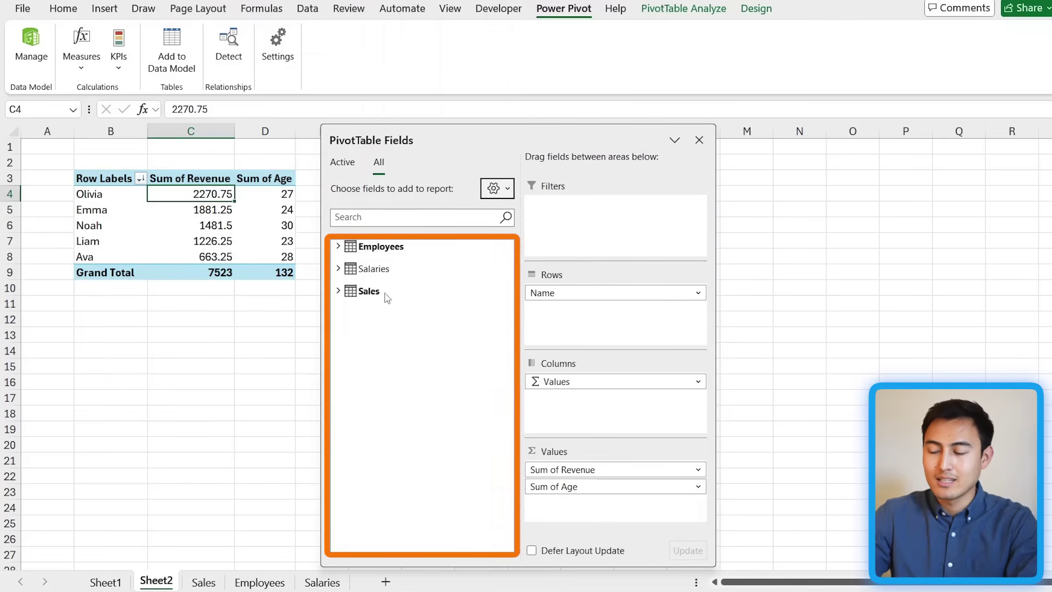
Add Base Salary from the Salaries table to the PivotTable values and remove Sum of Age
{"action": "left_click", "coordinate": [338, 269]}
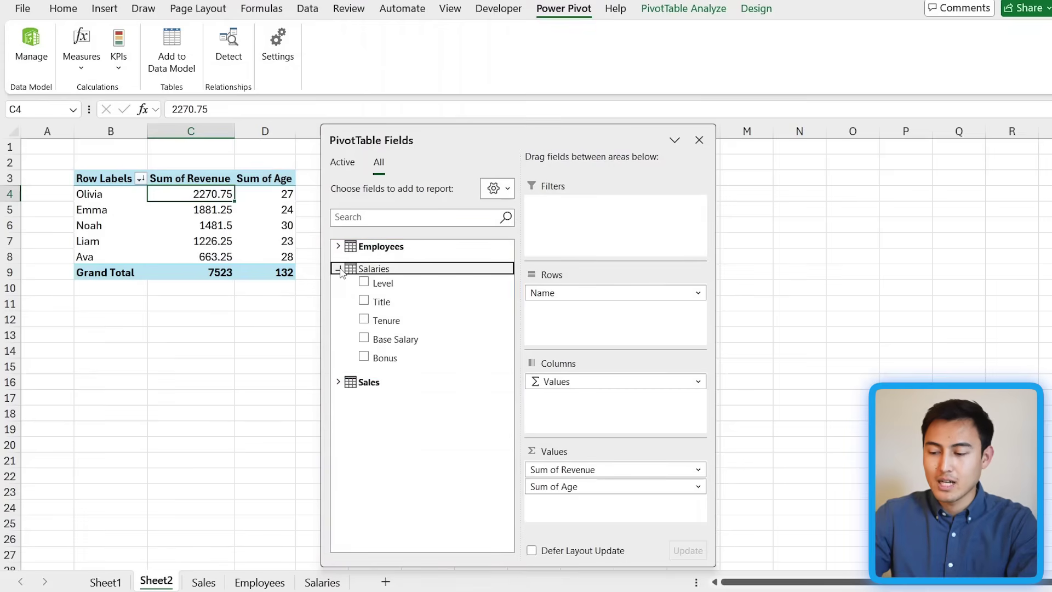
{"action": "left_click", "coordinate": [363, 339]}
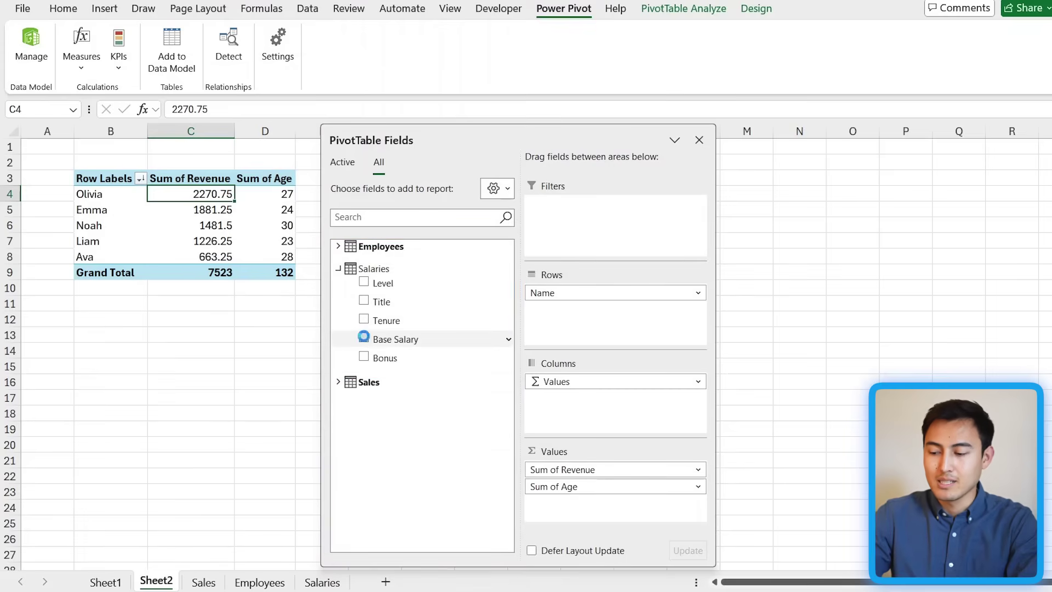
{"action": "left_click_drag", "start_coordinate": [431, 141], "coordinate": [520, 133]}
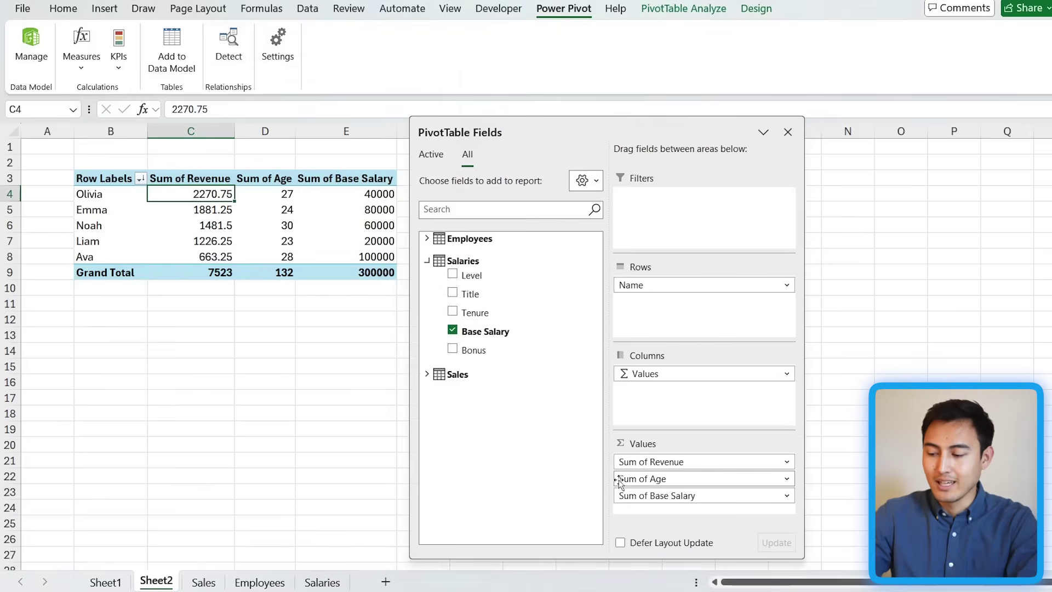
{"action": "left_click_drag", "start_coordinate": [619, 482], "coordinate": [852, 461]}
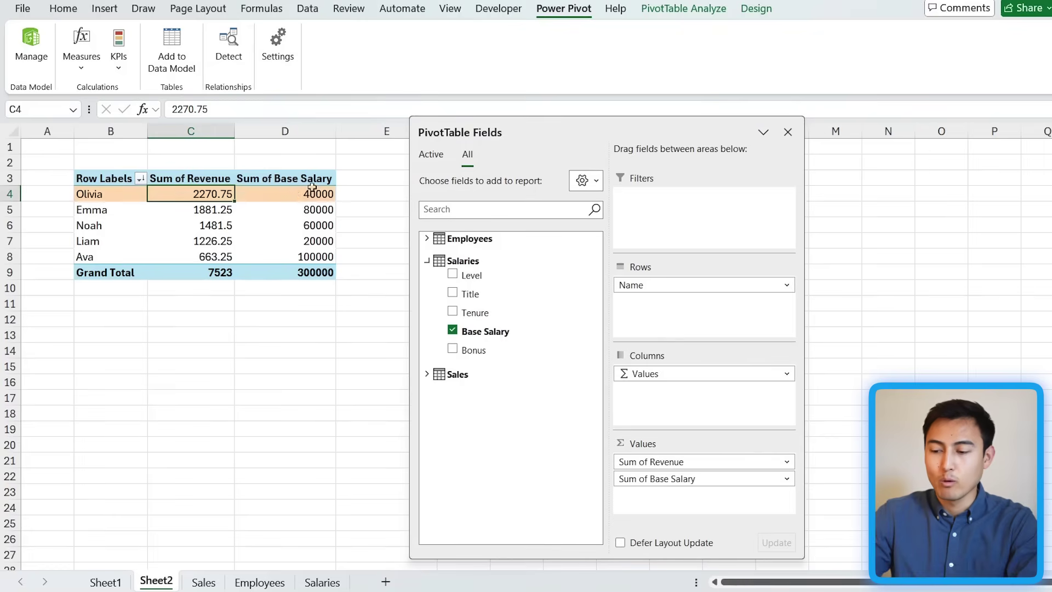
Compare revenue against base salary for the first and last employees in the PivotTable
{"action": "left_click", "coordinate": [281, 194]}
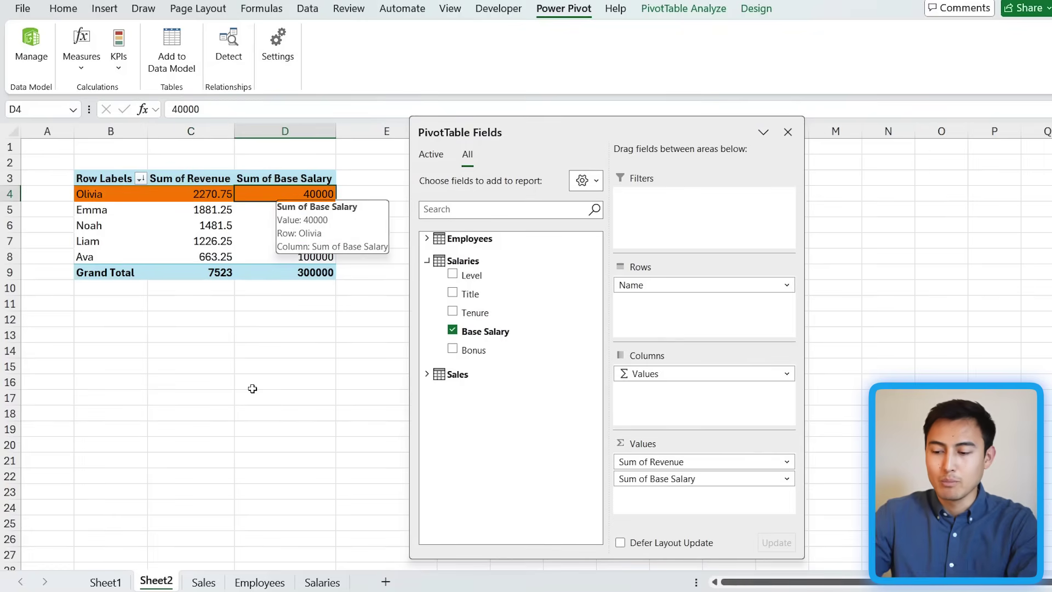
{"action": "left_click", "coordinate": [274, 257]}
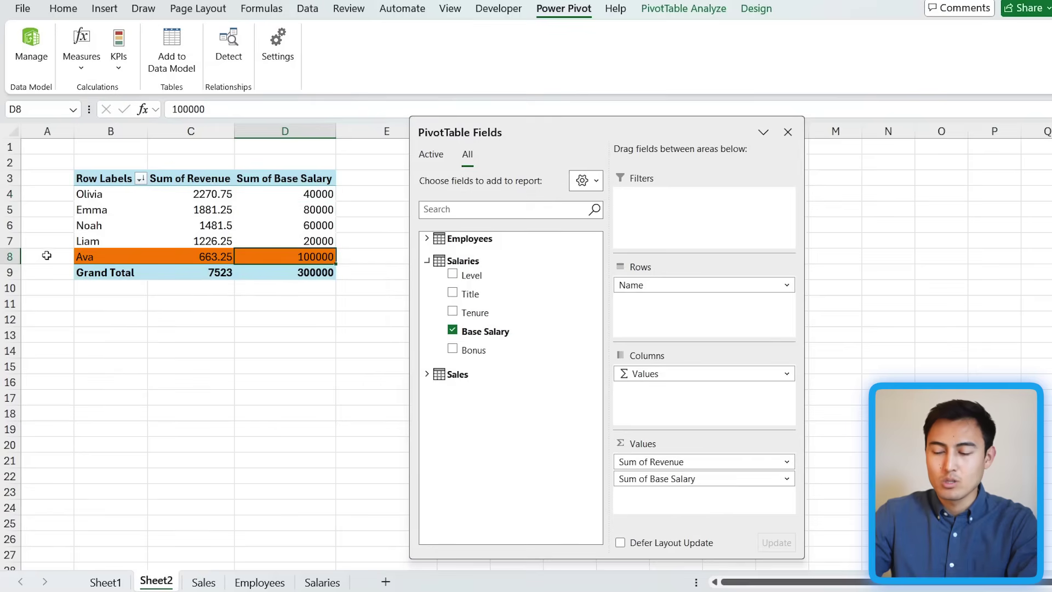
{"action": "left_click", "coordinate": [173, 259]}
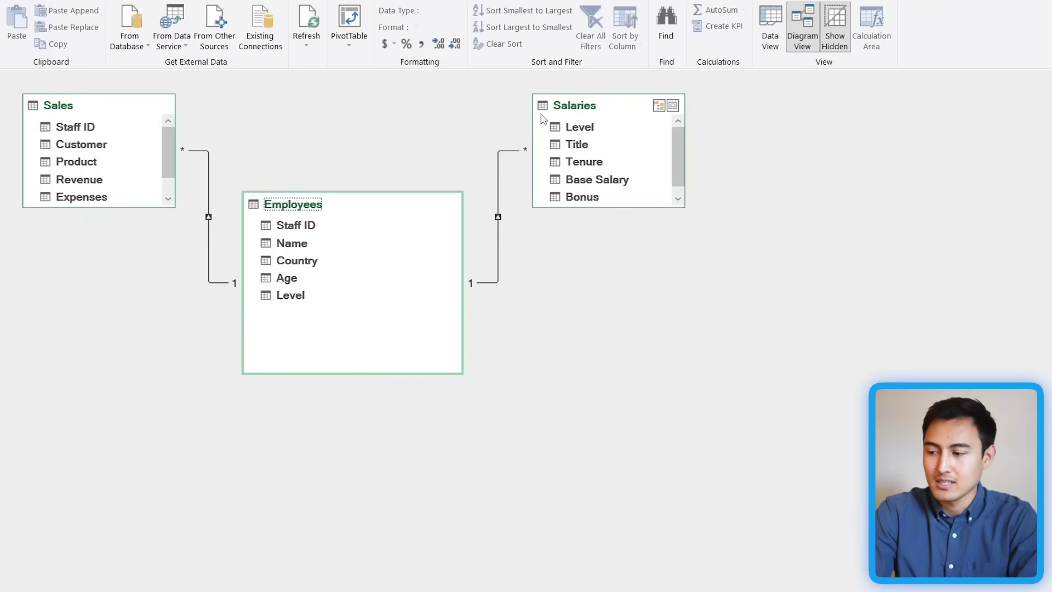
In data view, add a calculated column to the Sales table with the formula =Sales[Revenue]-Sales[Expenses]
{"action": "left_click", "coordinate": [780, 16]}
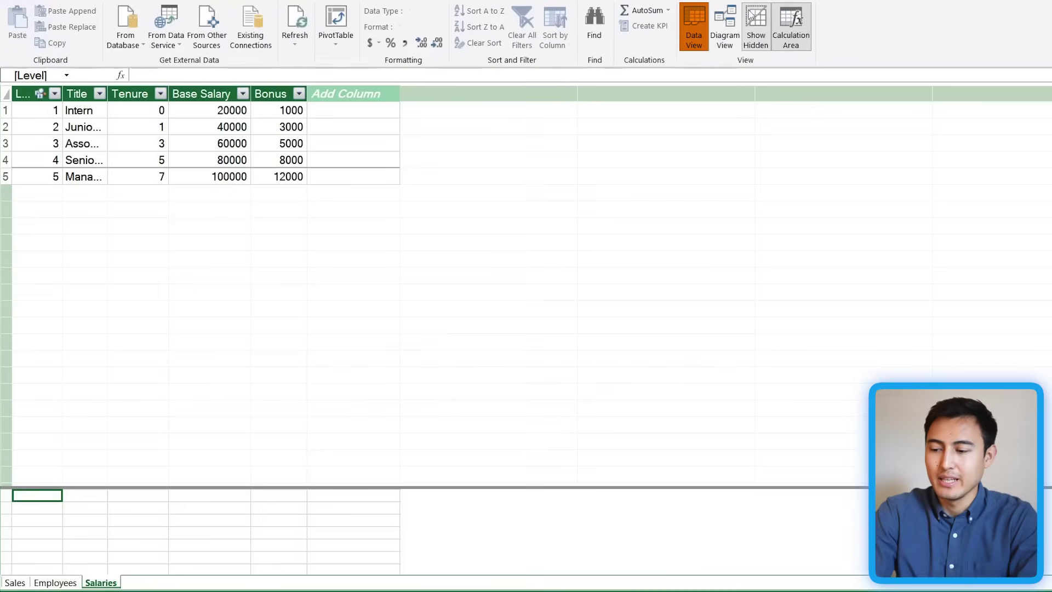
{"action": "left_click", "coordinate": [15, 582]}
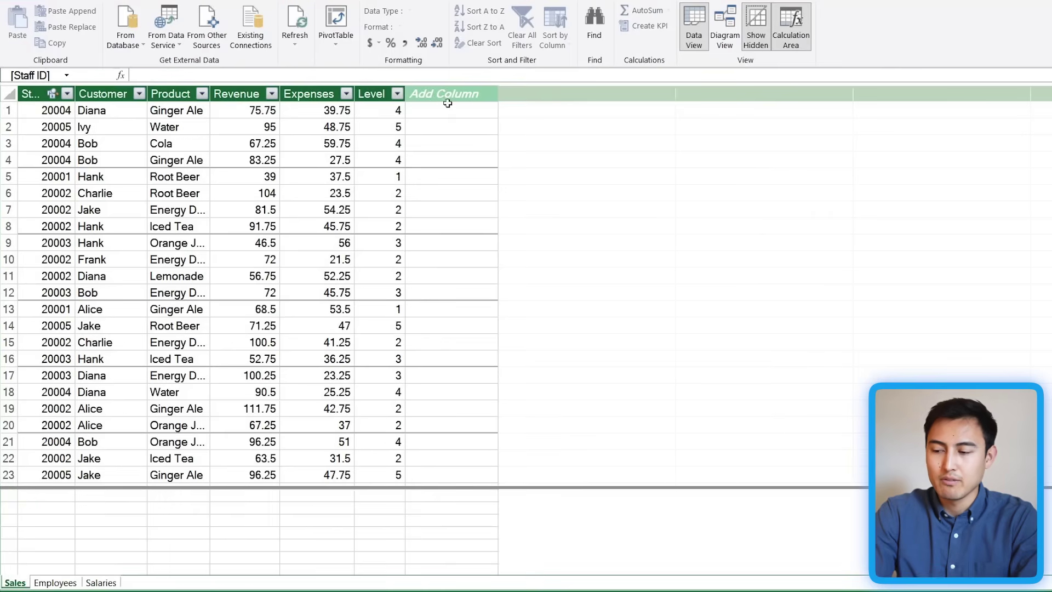
{"action": "left_click", "coordinate": [424, 112]}
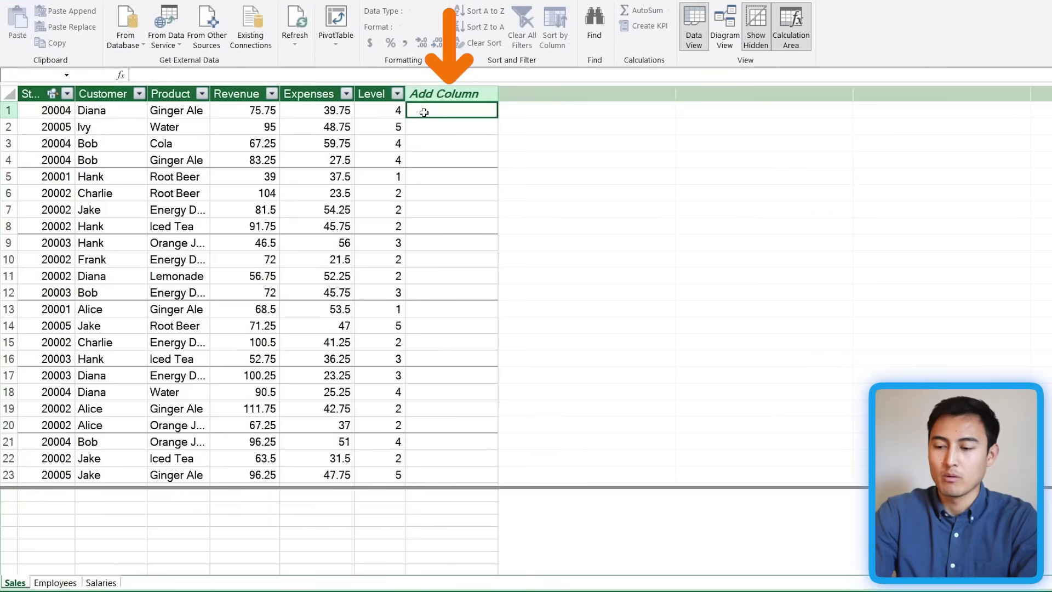
{"action": "type", "text": "="}
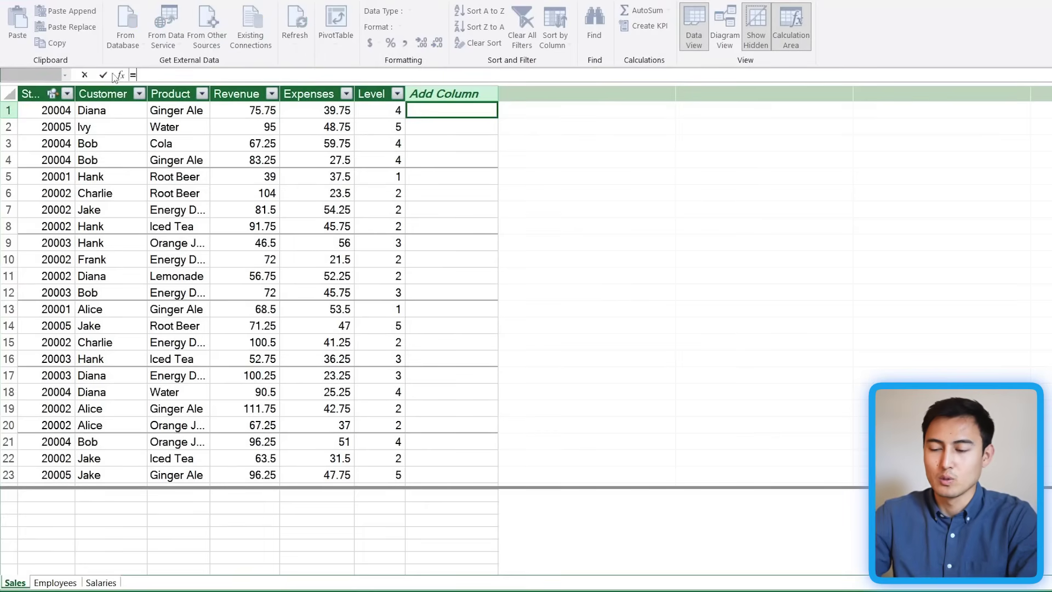
{"action": "left_click", "coordinate": [248, 93]}
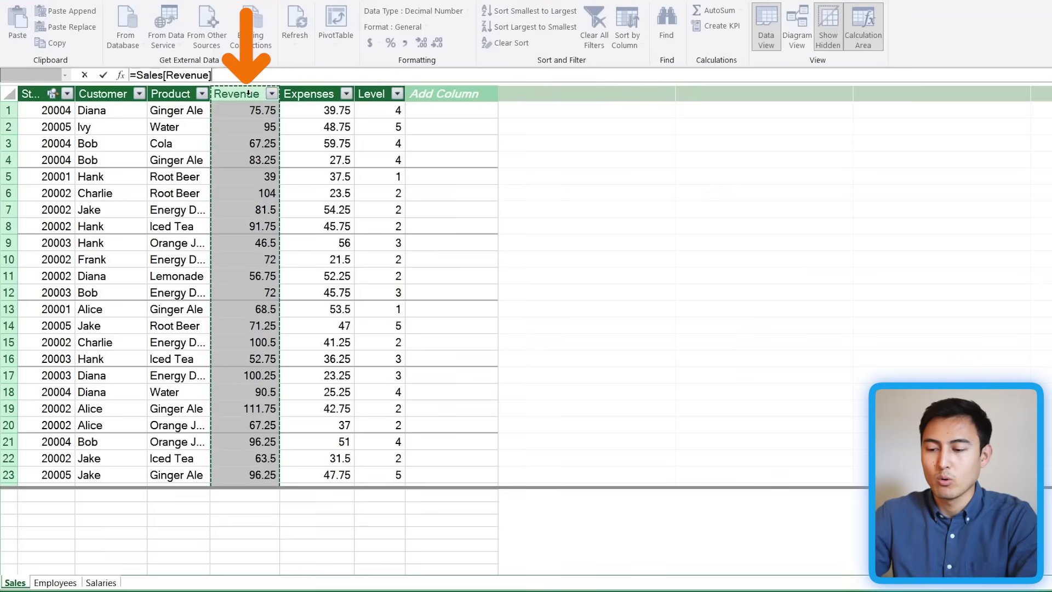
{"action": "left_click", "coordinate": [315, 95]}
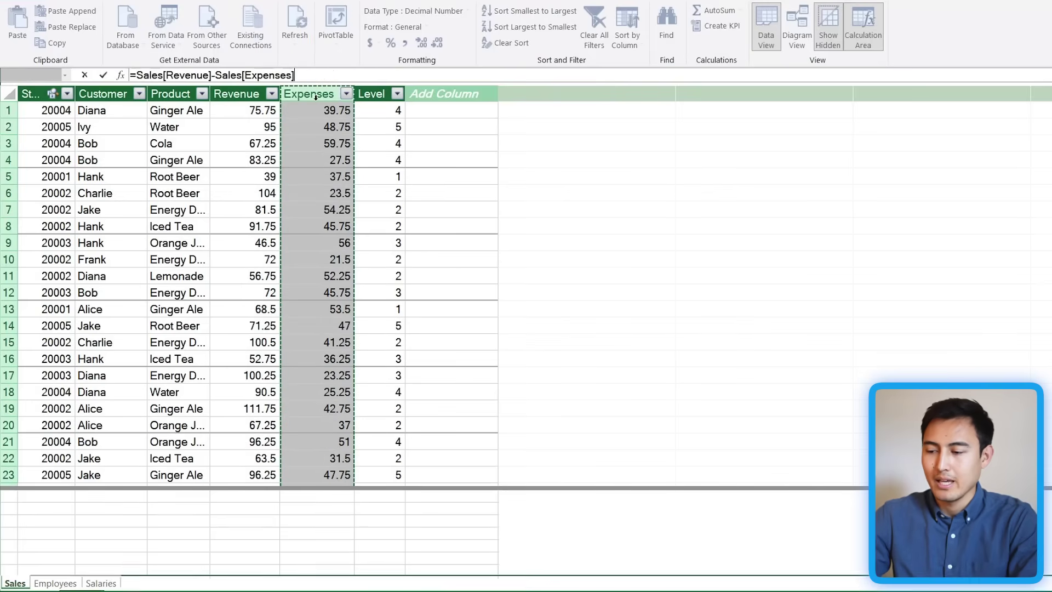
{"action": "key", "text": "Return"}
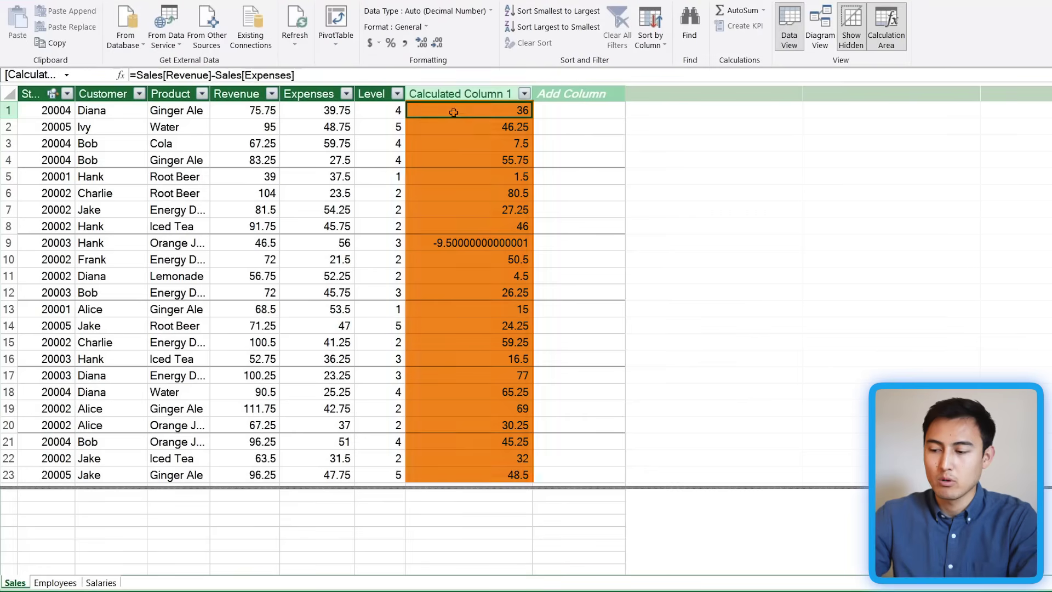
Rename the new calculated column in the Sales table as Profit
{"action": "double_click", "coordinate": [457, 94]}
{"action": "type", "text": "Por"}
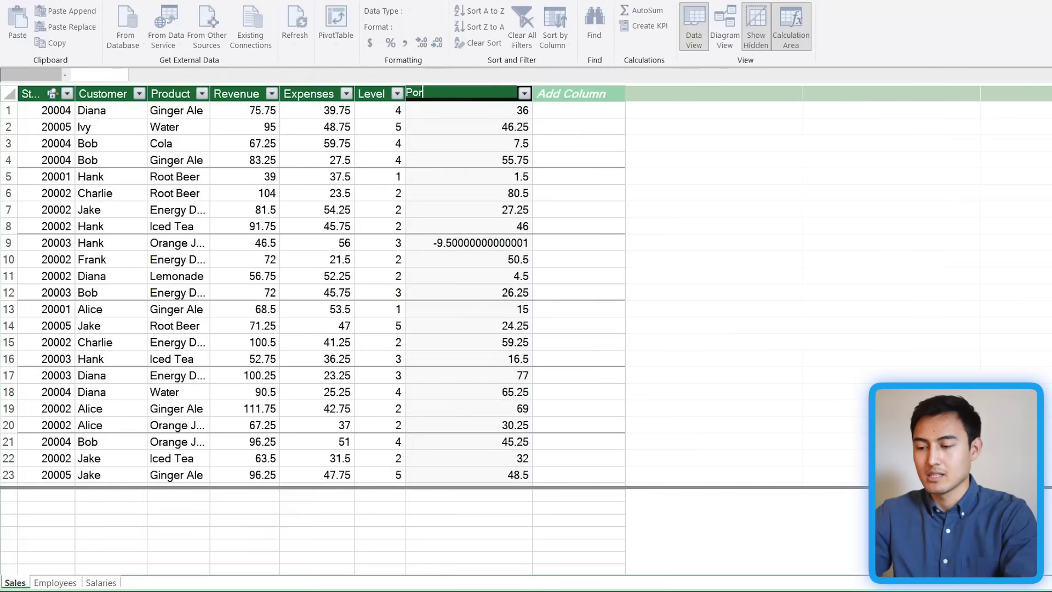
{"action": "key", "text": "BackSpace"}
{"action": "key", "text": "BackSpace"}
{"action": "type", "text": "rofit"}
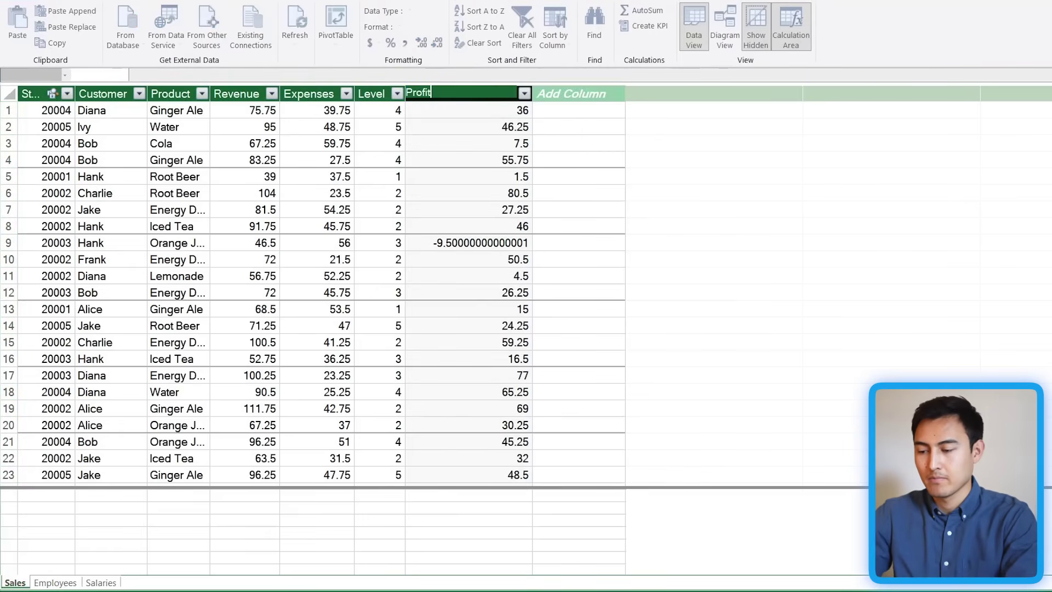
{"action": "key", "text": "Return"}
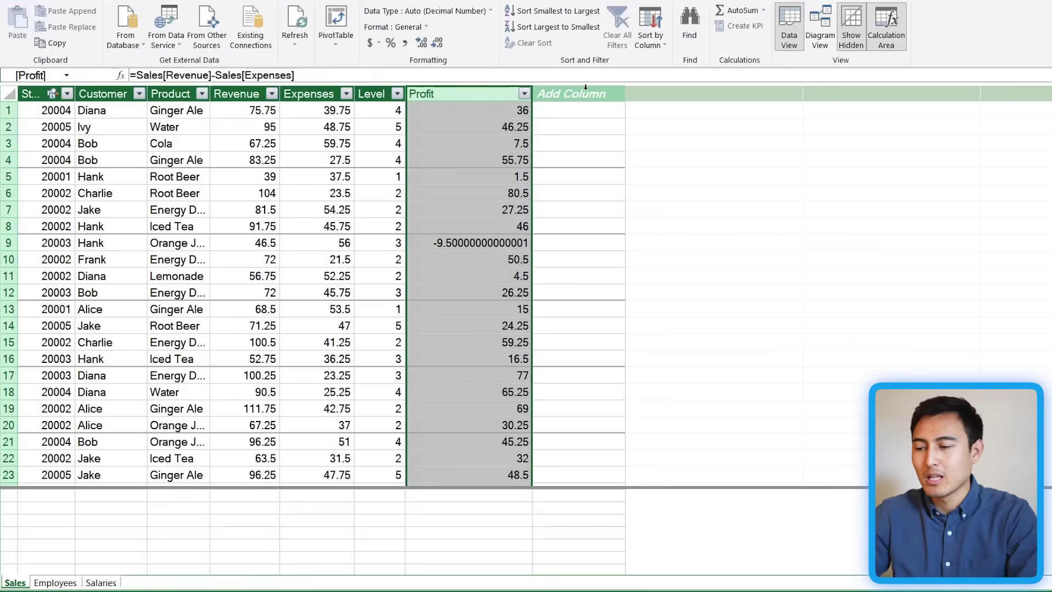
Add another calculated column to the Sales table with the formula =RELATED(Employees[Name])
{"action": "left_click", "coordinate": [574, 110]}
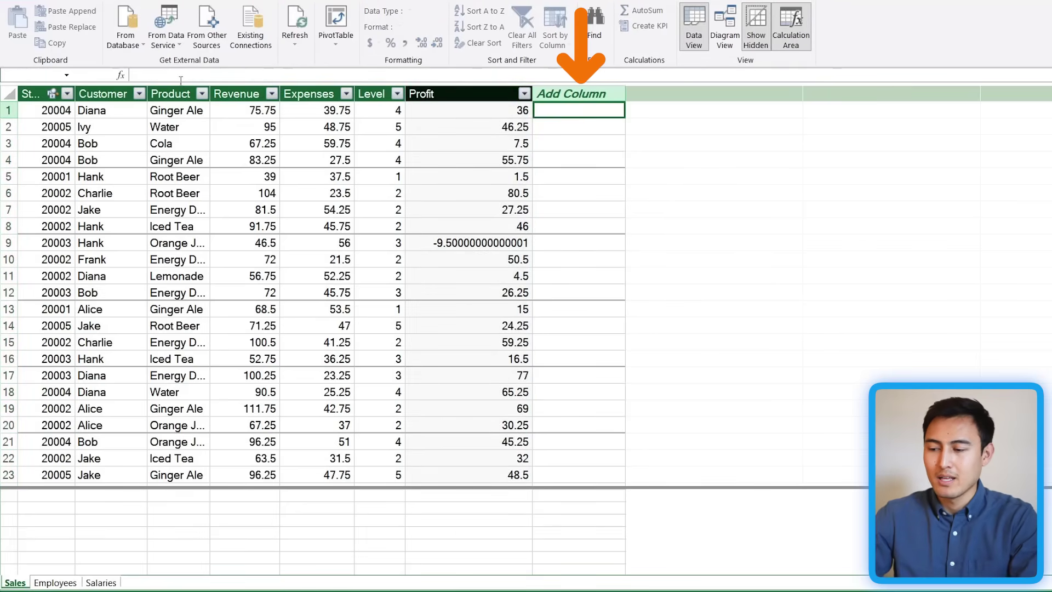
{"action": "type", "text": "=r"}
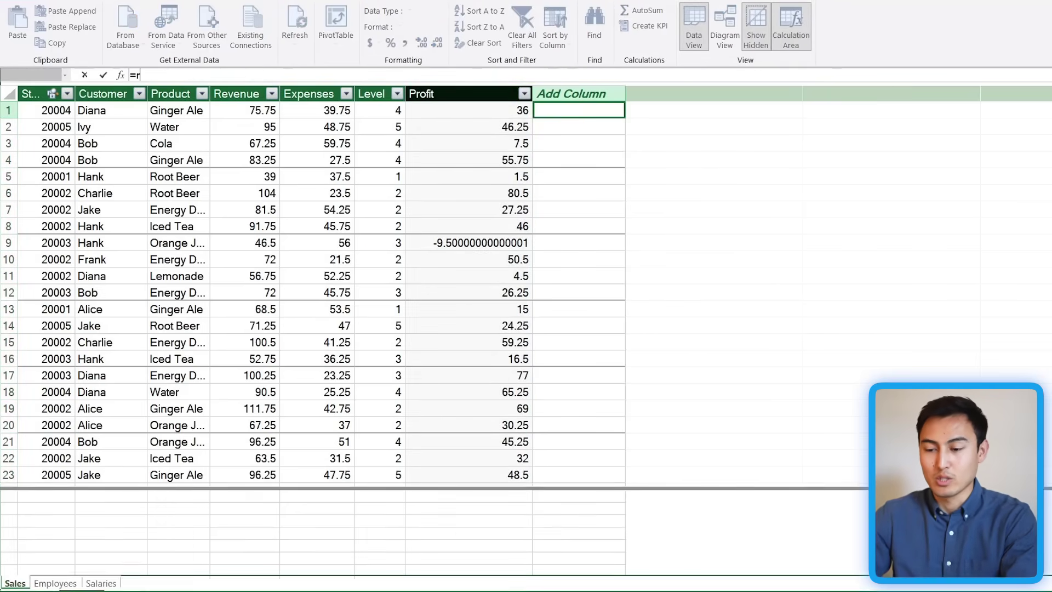
{"action": "type", "text": "elated"}
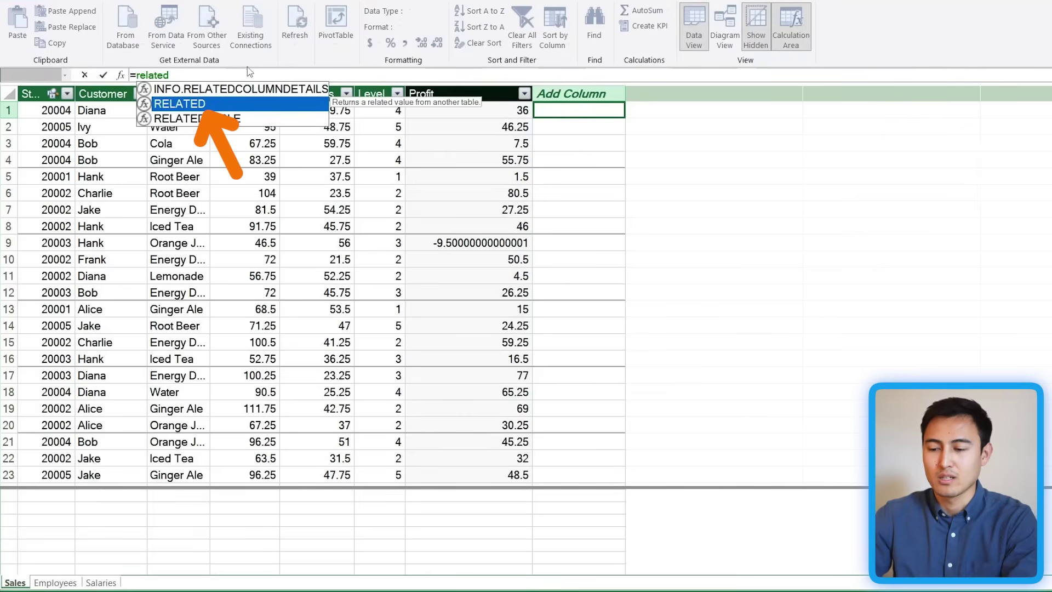
{"action": "key", "text": "Tab"}
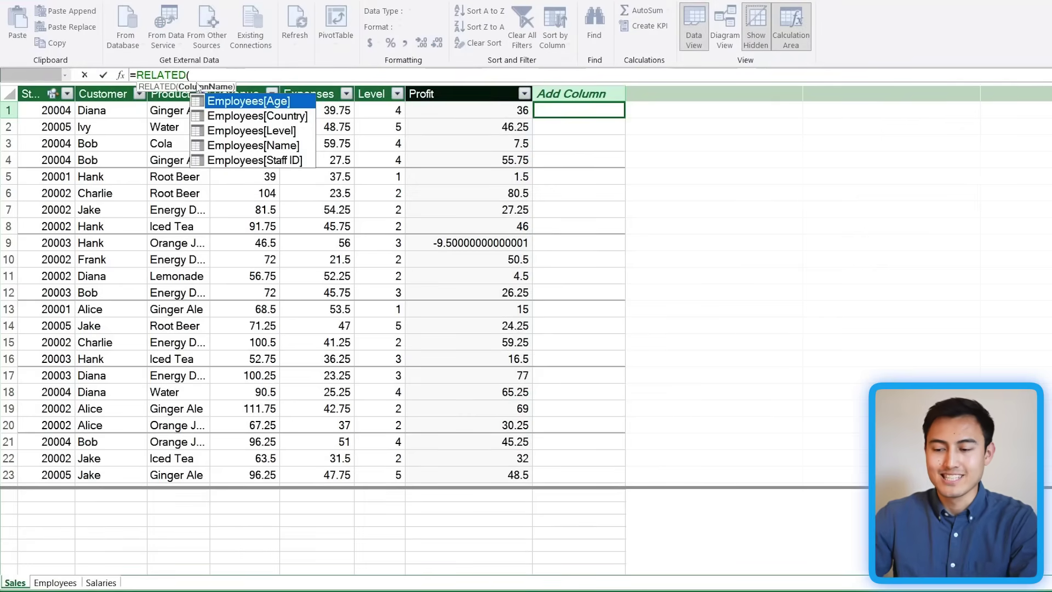
{"action": "left_click", "coordinate": [225, 148]}
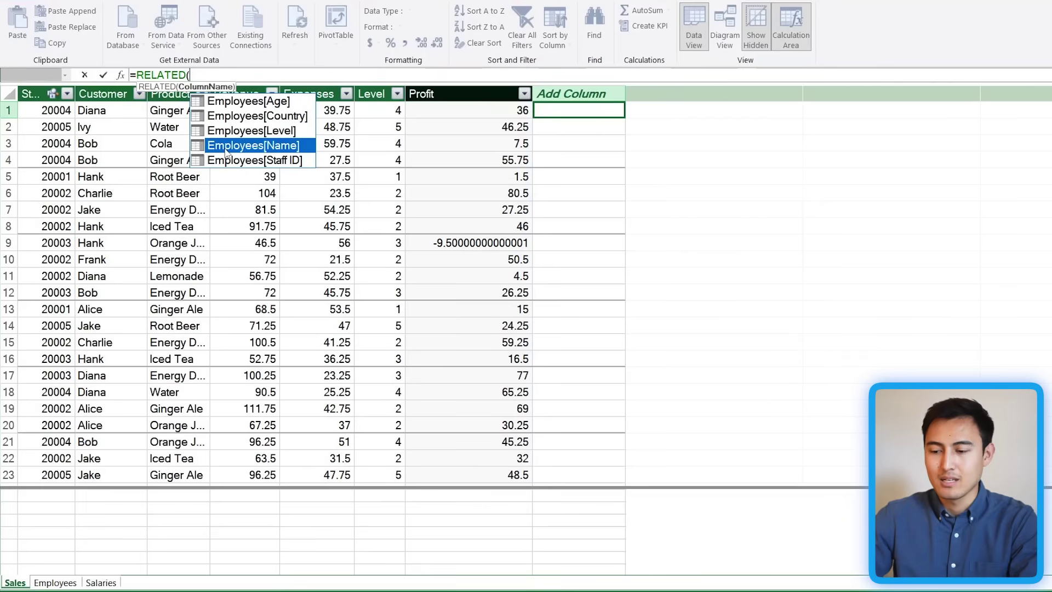
{"action": "double_click", "coordinate": [225, 148]}
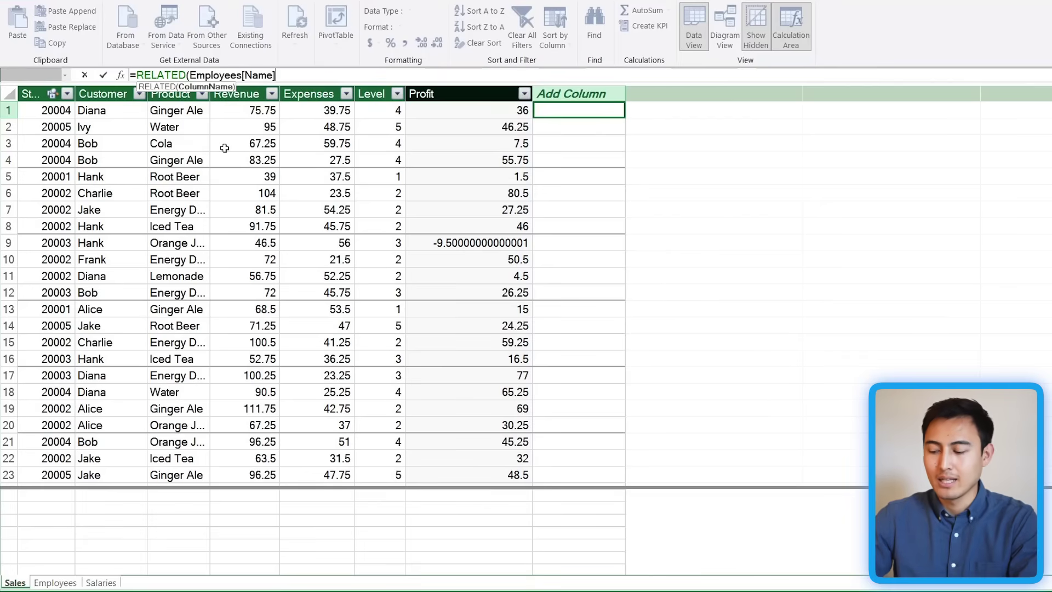
{"action": "type", "text": ")"}
{"action": "key", "text": "Return"}
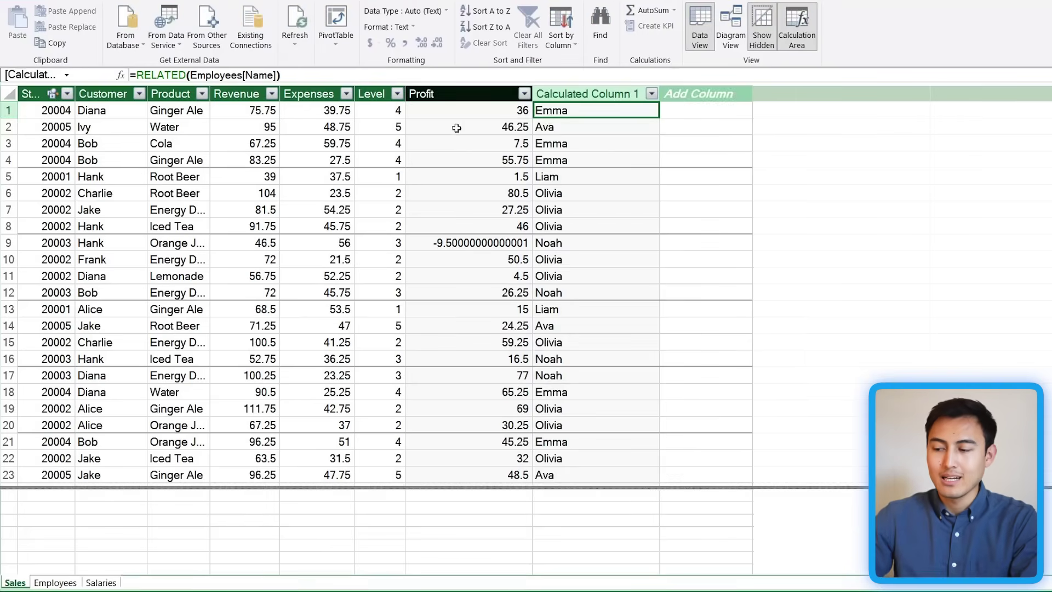
Check the RELATED lookup by comparing the first employee's Staff ID and name in the Employees table with a matching Sales row
{"action": "left_click", "coordinate": [55, 582]}
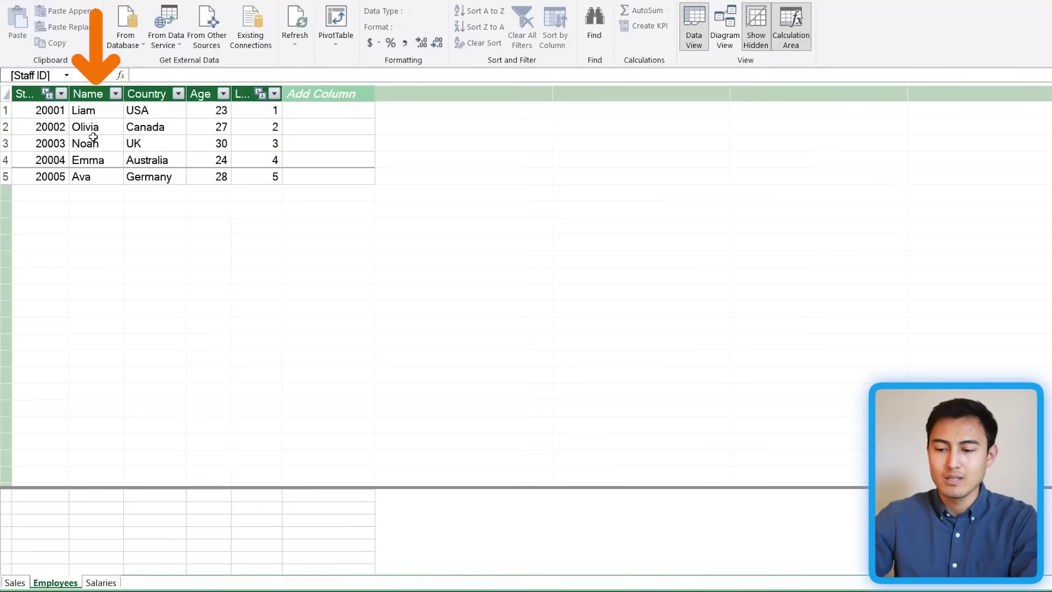
{"action": "left_click", "coordinate": [47, 111]}
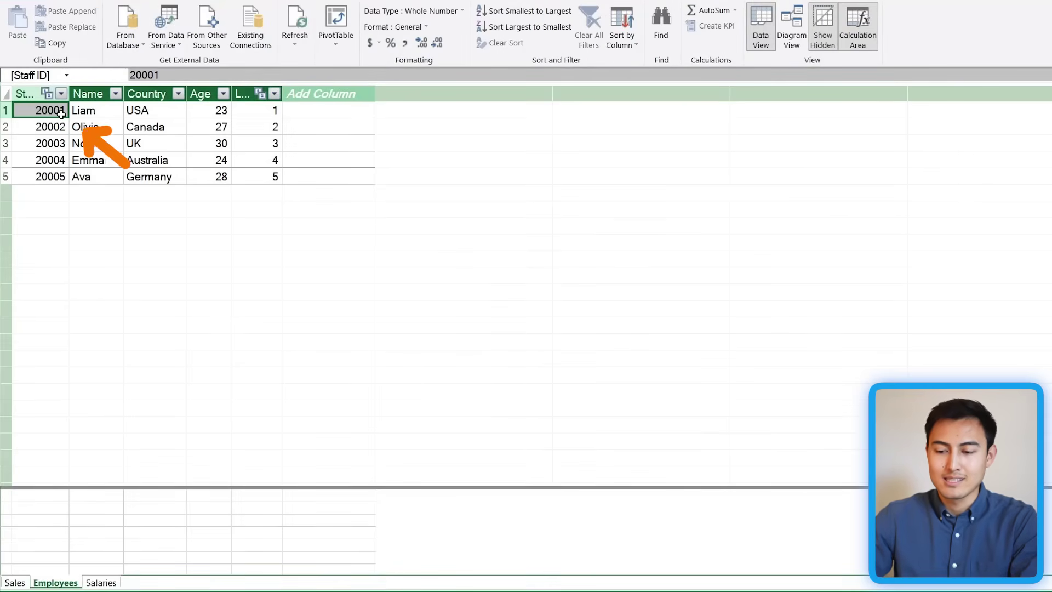
{"action": "left_click", "coordinate": [15, 582]}
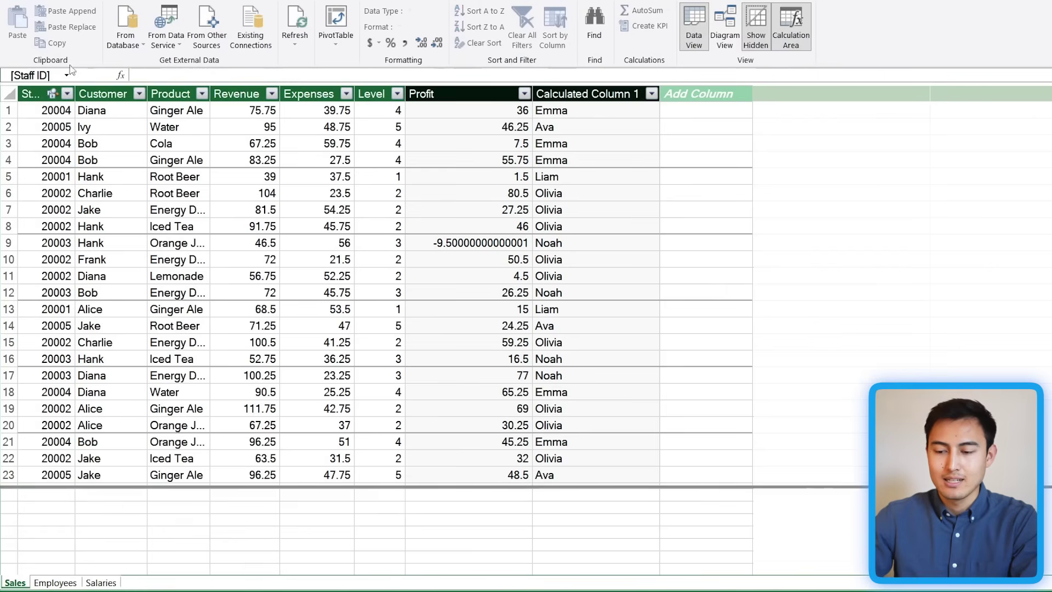
{"action": "left_click", "coordinate": [53, 177]}
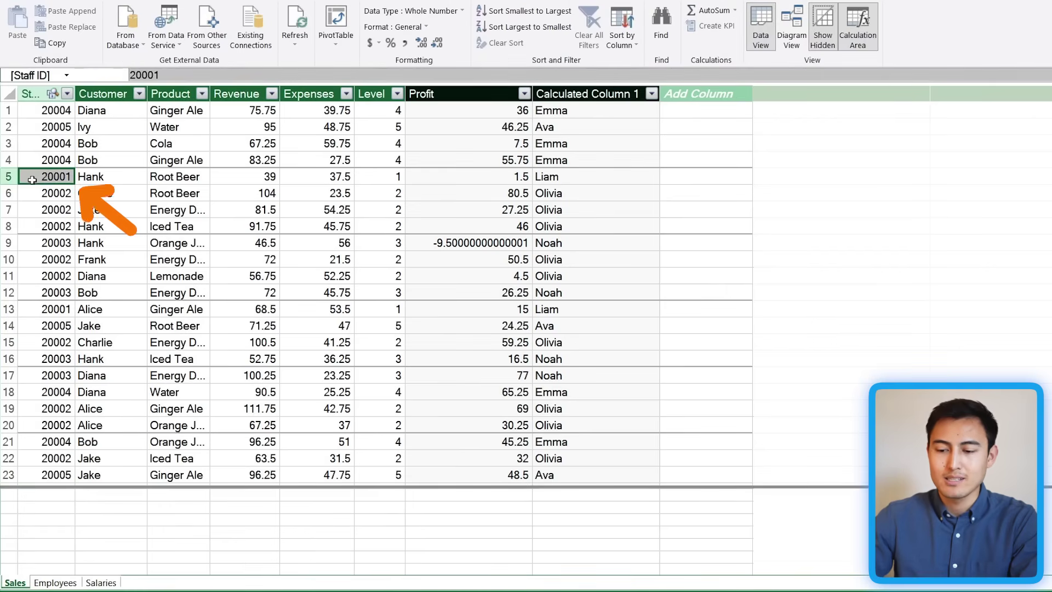
{"action": "left_click", "coordinate": [583, 174]}
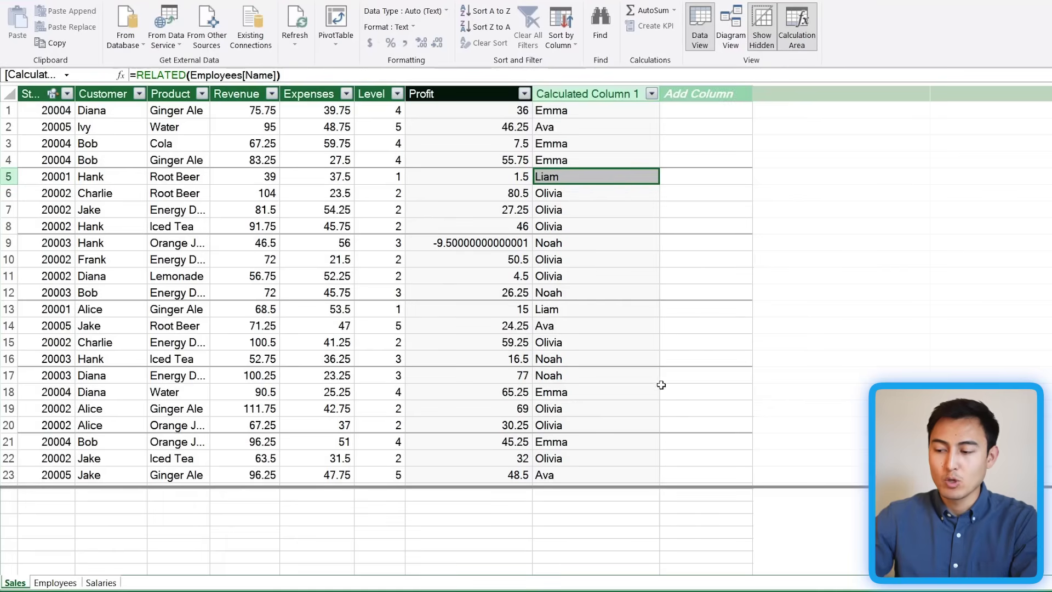
{"action": "left_click", "coordinate": [153, 75]}
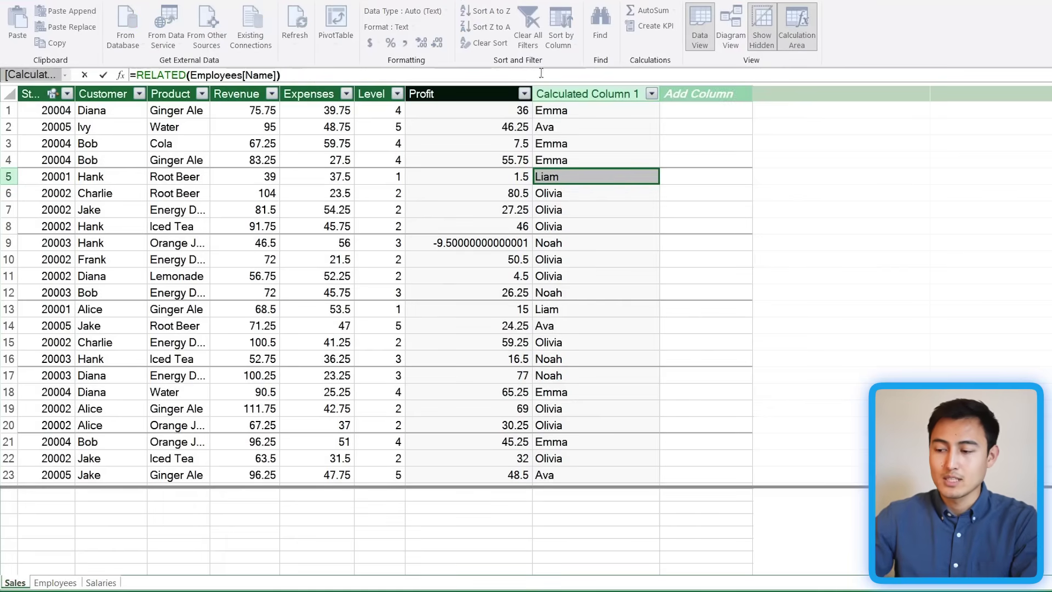
Rename the RELATED calculated column in the Sales table as Name
{"action": "left_click", "coordinate": [588, 92]}
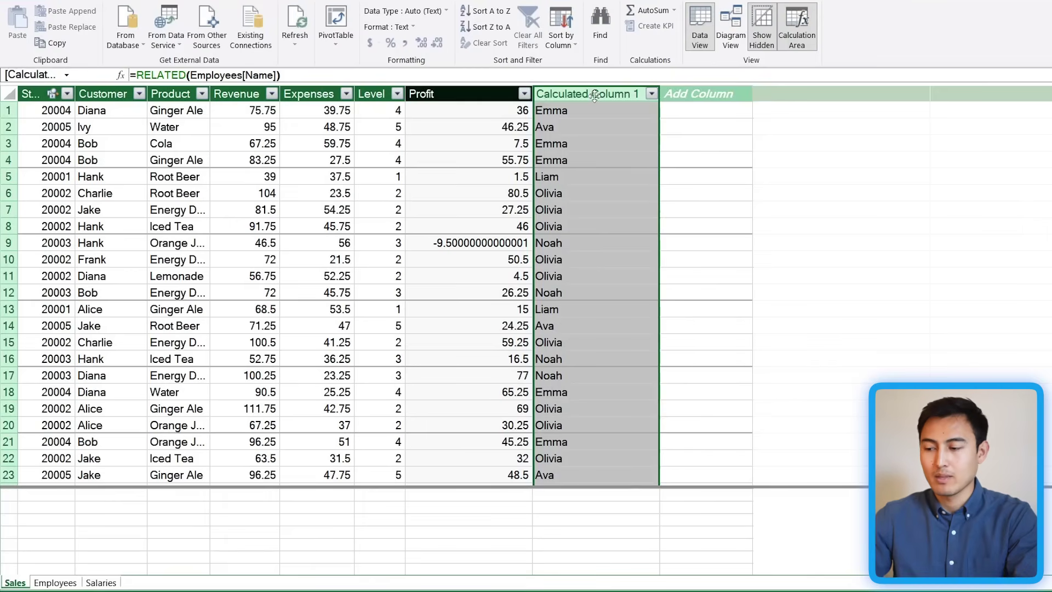
{"action": "double_click", "coordinate": [595, 94]}
{"action": "type", "text": "Name"}
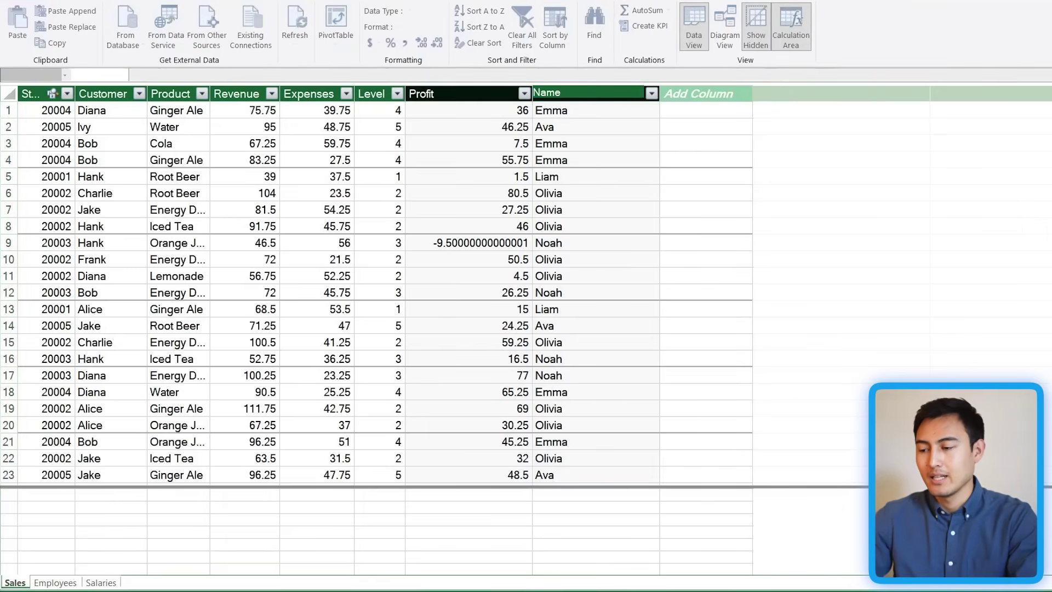
{"action": "key", "text": "Return"}
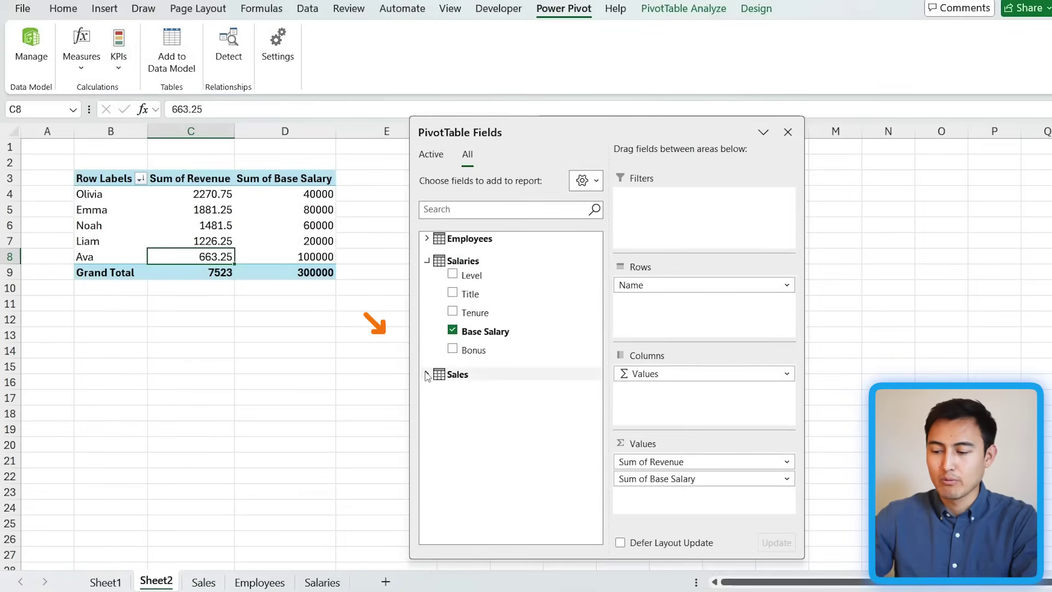
In the Excel workbook, expand the Sales table in the PivotTable field list and examine its Profit and Name fields
{"action": "left_click", "coordinate": [427, 374]}
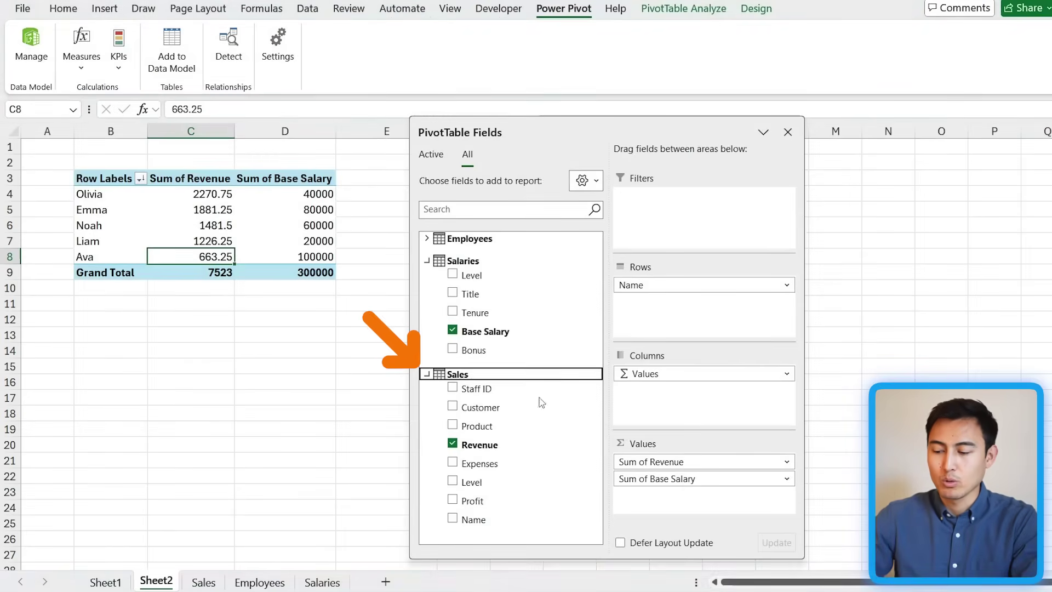
{"action": "left_click", "coordinate": [471, 500]}
{"action": "left_click", "coordinate": [503, 525]}
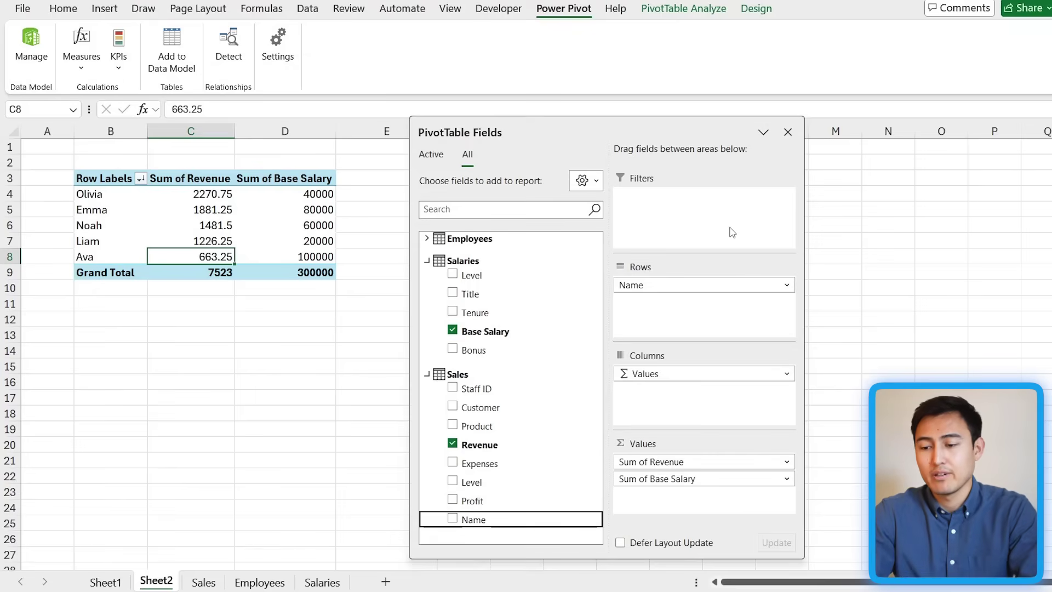
Return to the Power Pivot data model and review the Sales table's Profit and Name columns, then the Employees table
{"action": "left_click", "coordinate": [40, 45]}
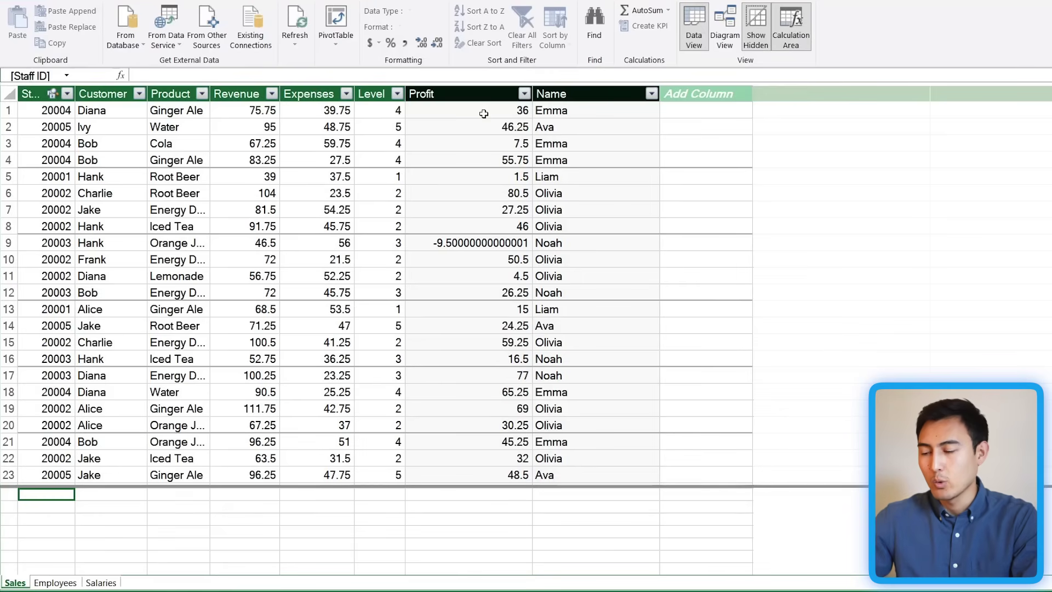
{"action": "left_click", "coordinate": [488, 340]}
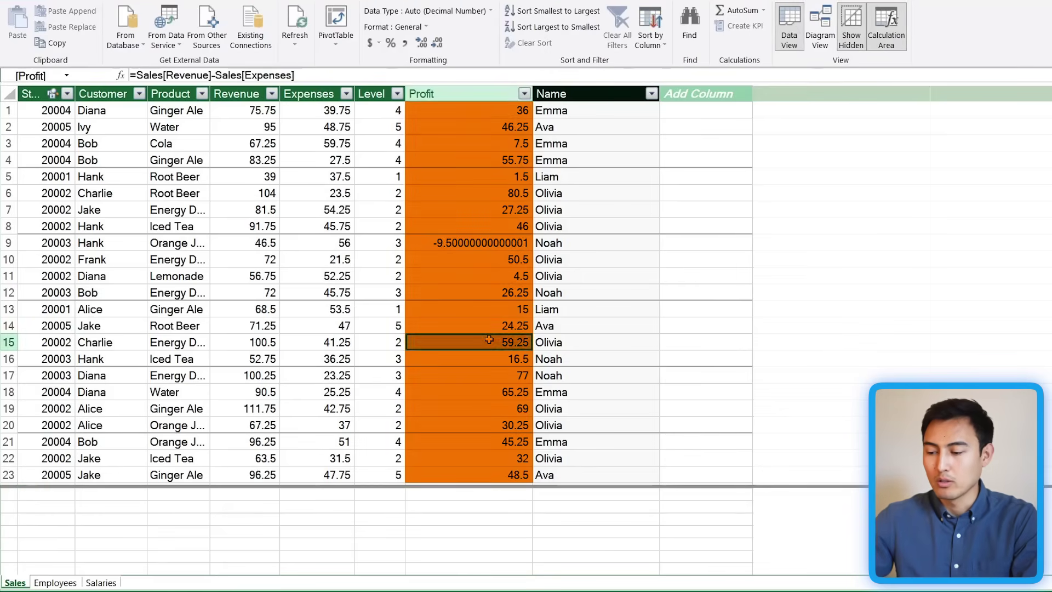
{"action": "scroll", "coordinate": [488, 339], "scroll_direction": "down", "scroll_amount": 2}
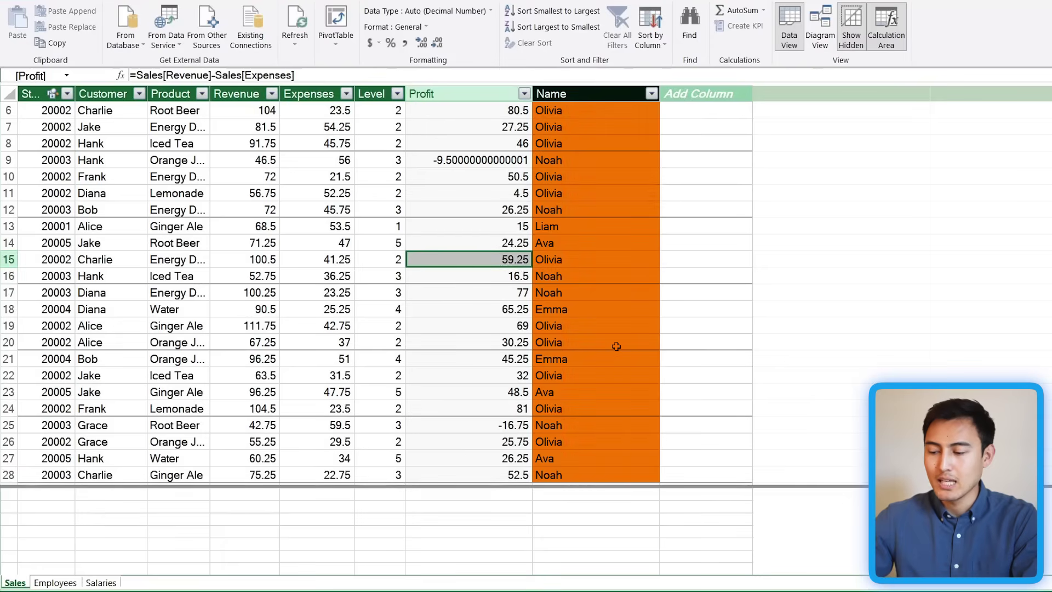
{"action": "left_click", "coordinate": [617, 346]}
{"action": "left_click", "coordinate": [55, 582]}
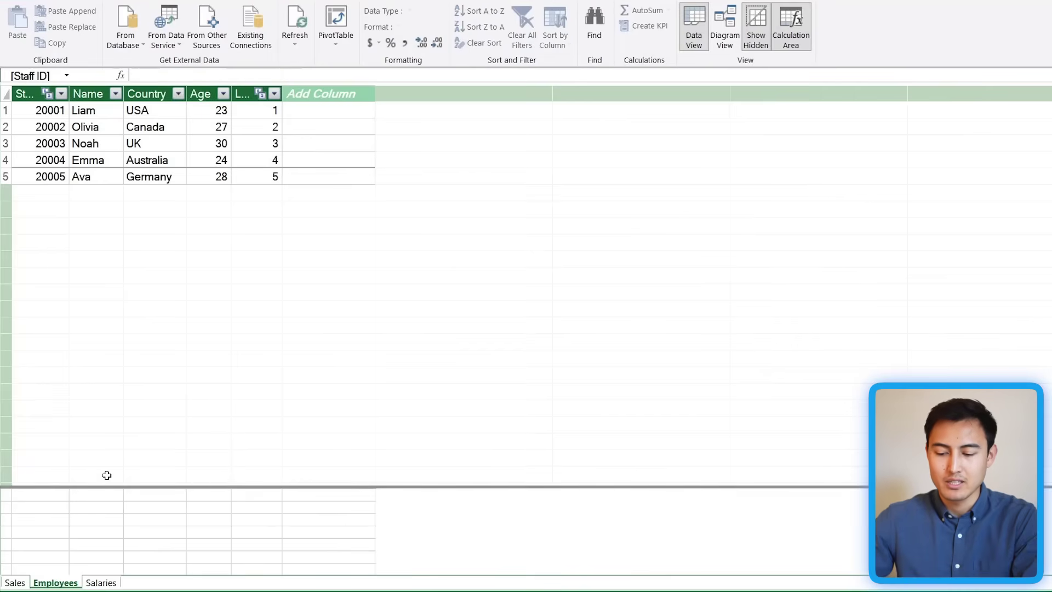
Add a Sum measure for the Profit column in the first calculation area cell beneath it in the Sales table
{"action": "left_click", "coordinate": [14, 582]}
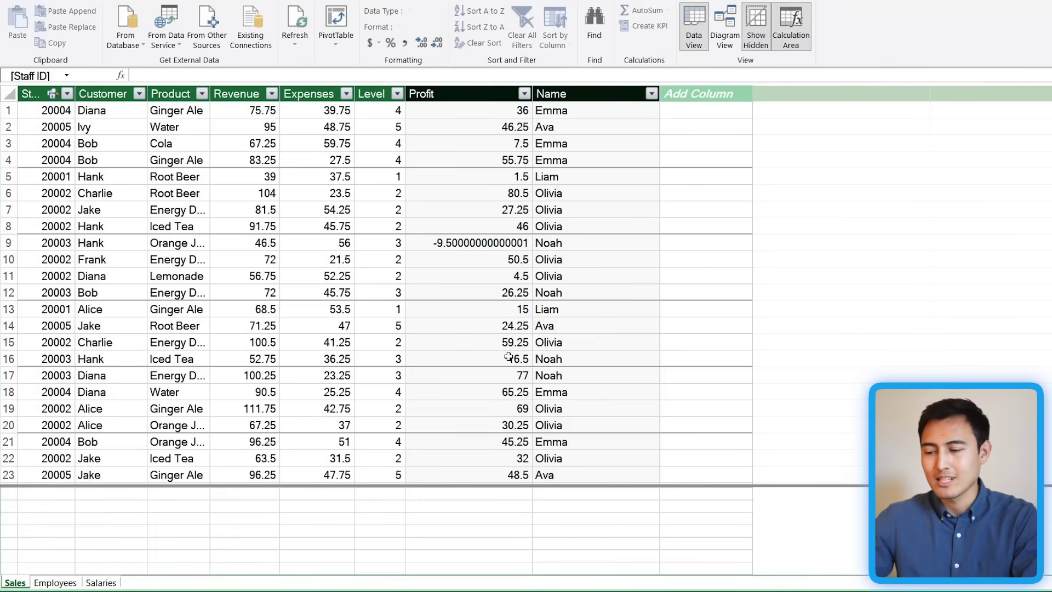
{"action": "scroll", "coordinate": [508, 357], "scroll_direction": "down", "scroll_amount": 5}
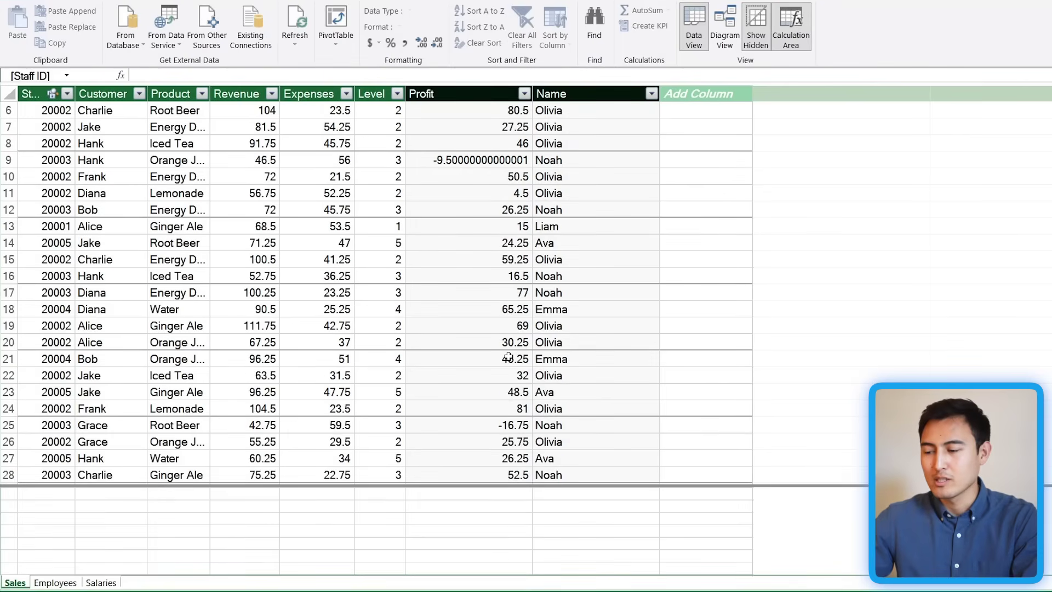
{"action": "left_click", "coordinate": [424, 507]}
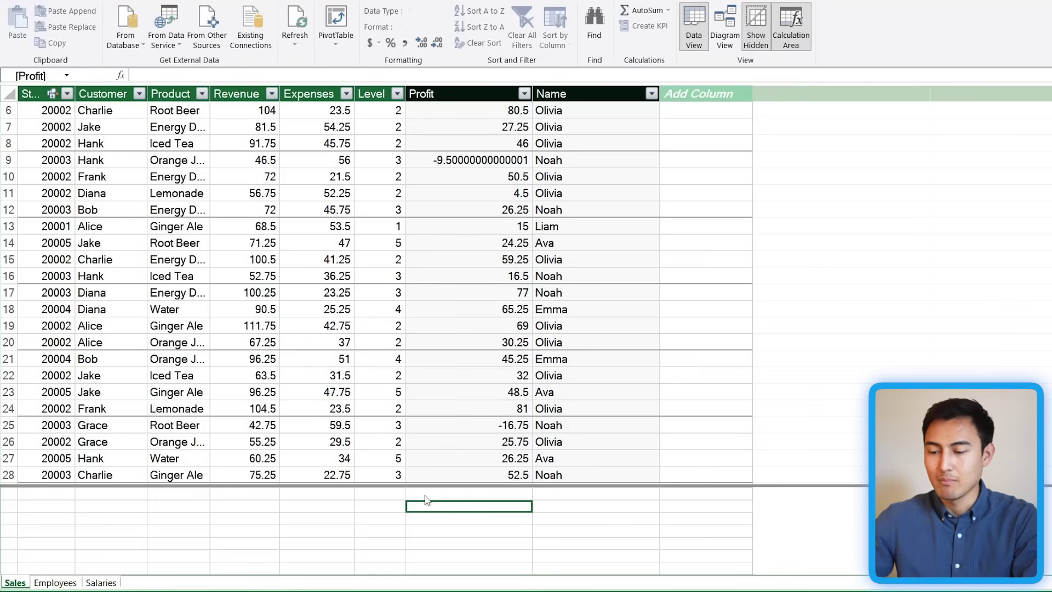
{"action": "left_click", "coordinate": [468, 495]}
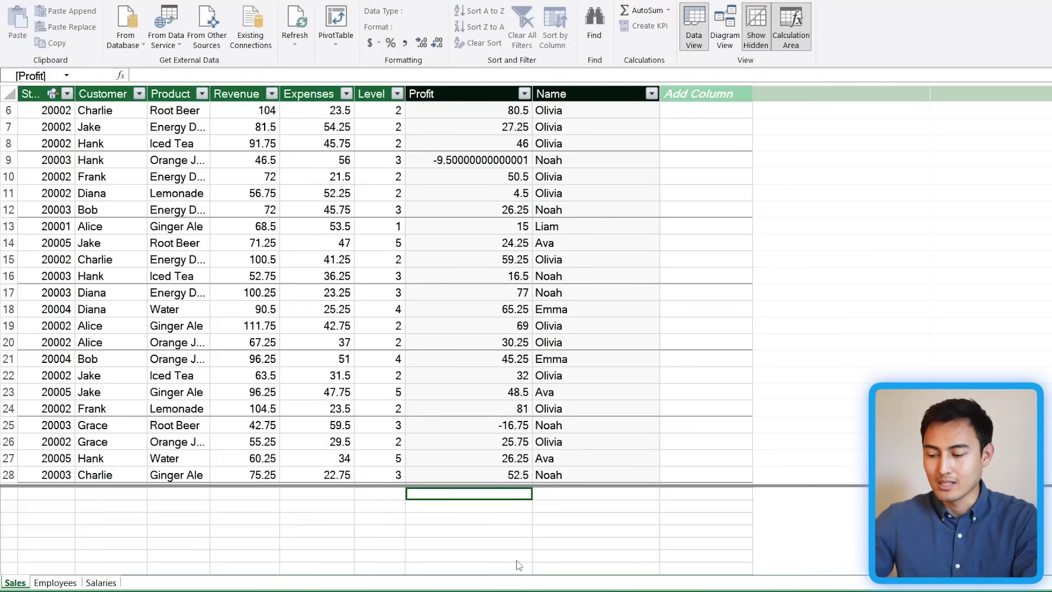
{"action": "left_click", "coordinate": [668, 11]}
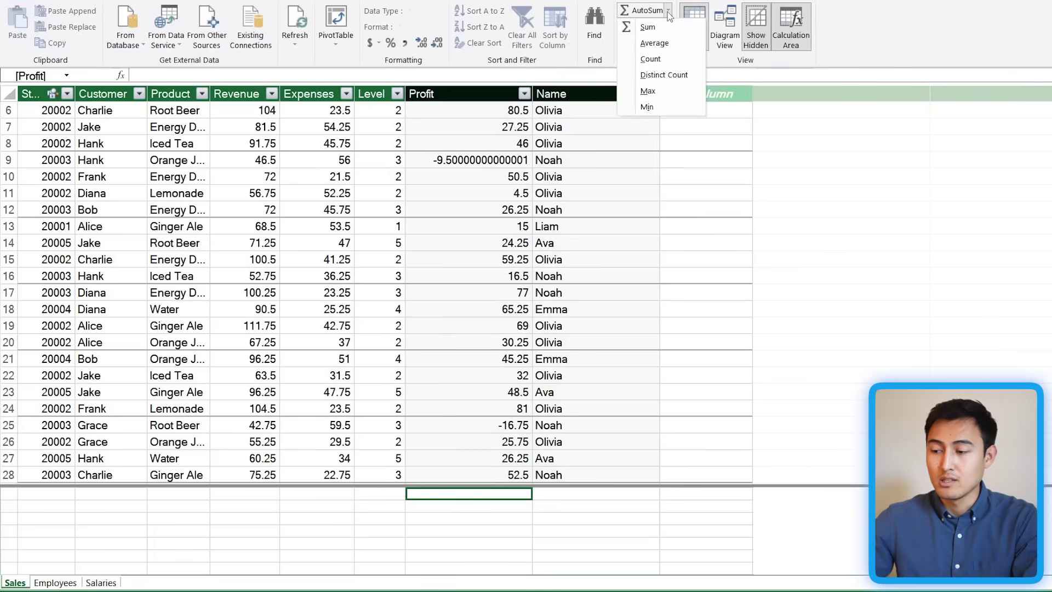
{"action": "left_click", "coordinate": [649, 28]}
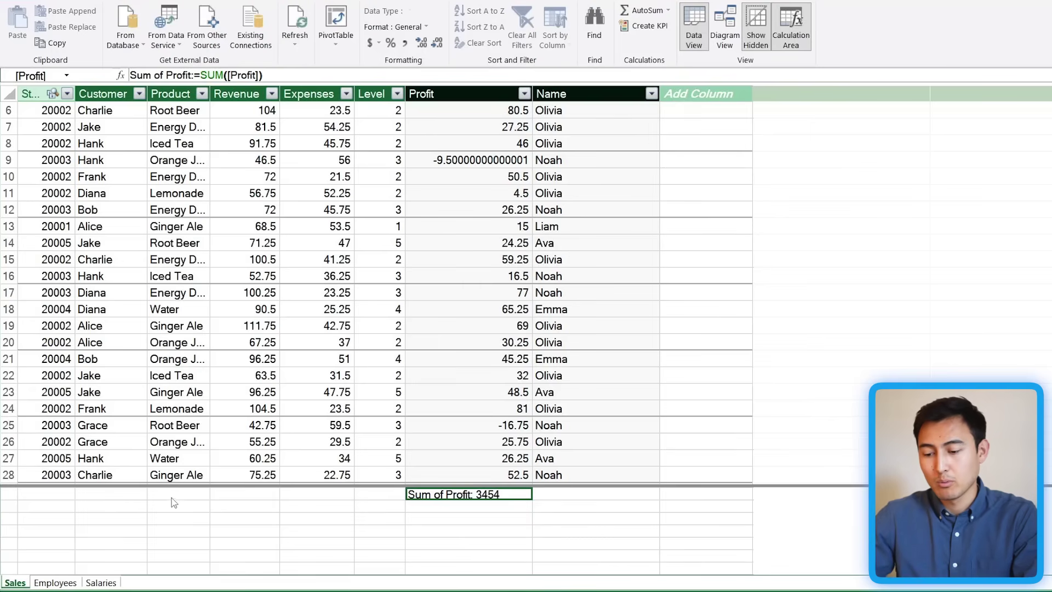
Create a measure with the formula =DISTINCTCOUNT([Product]) beneath the Product column, and widen that column so the measure fits
{"action": "left_click", "coordinate": [172, 495]}
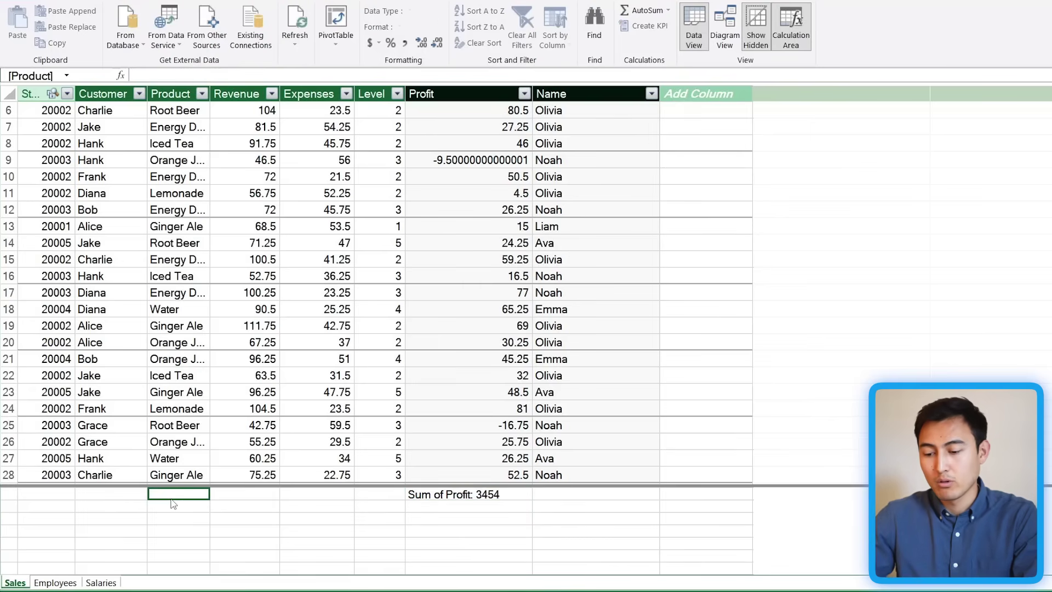
{"action": "type", "text": "="}
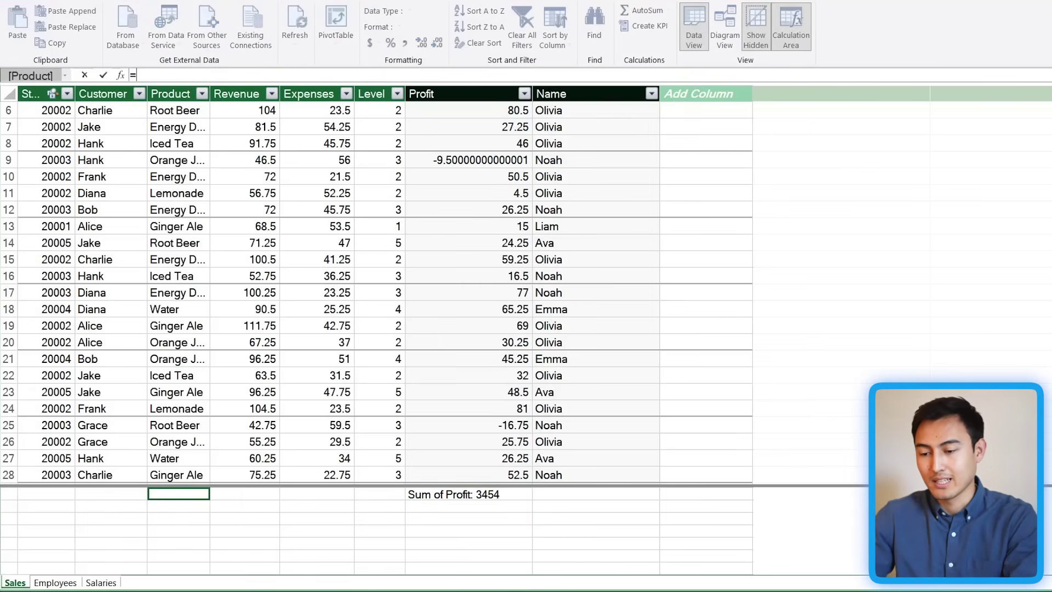
{"action": "type", "text": "dis"}
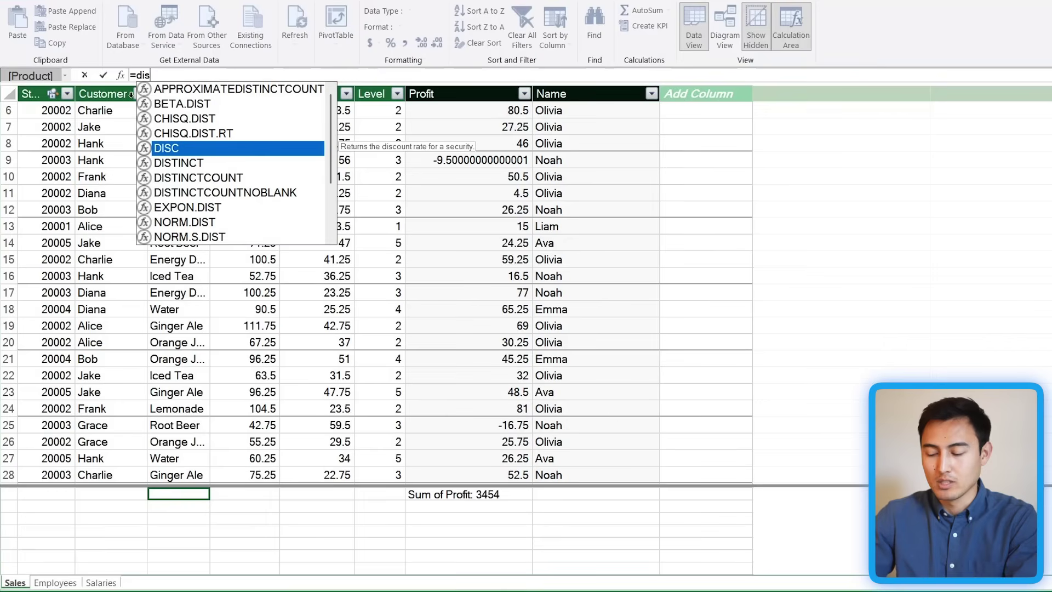
{"action": "type", "text": "tinct"}
{"action": "key", "text": "Down"}
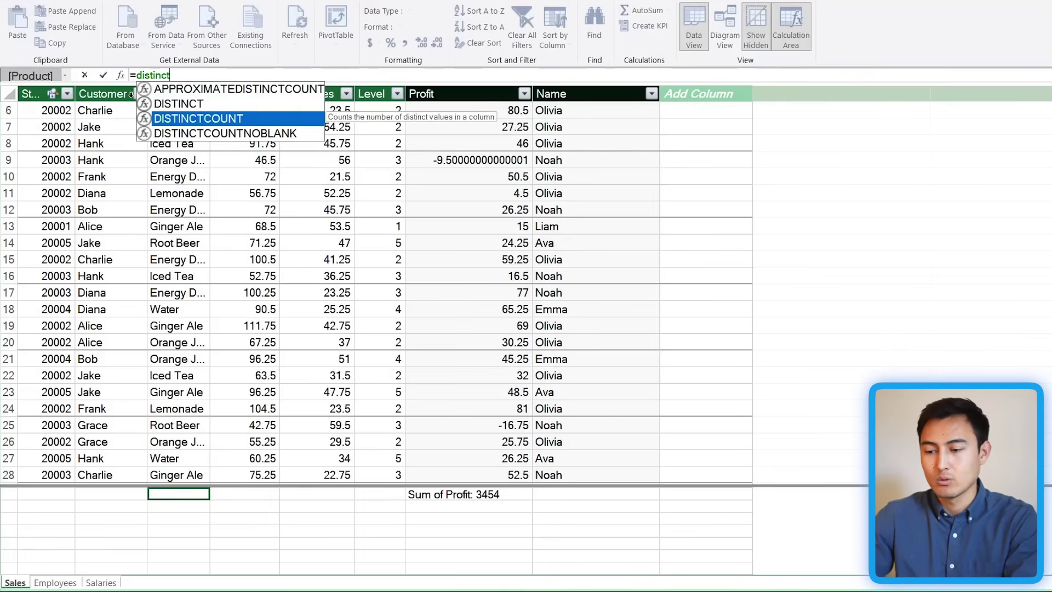
{"action": "key", "text": "Tab"}
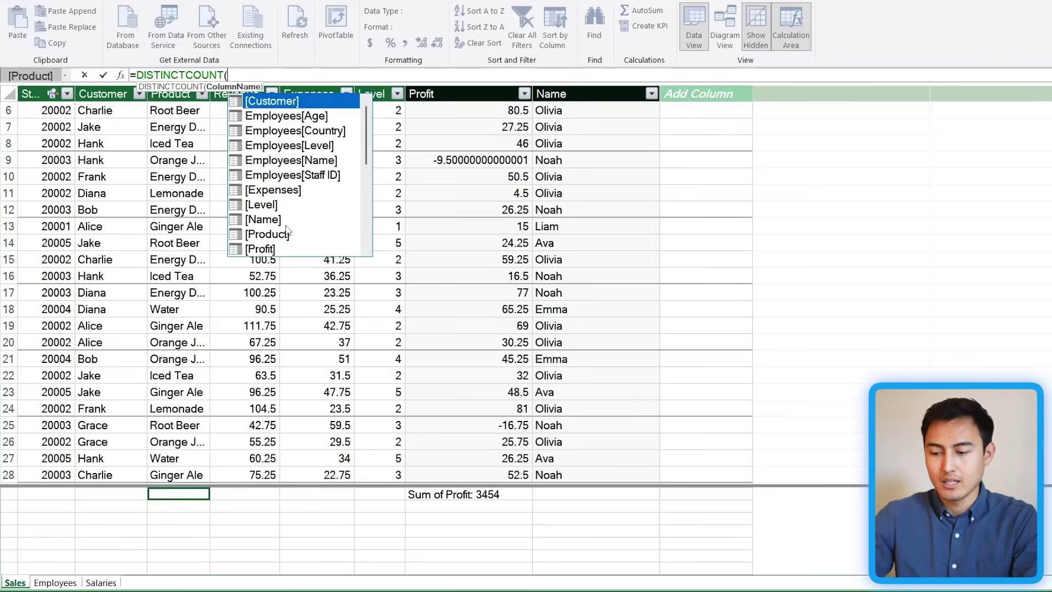
{"action": "scroll", "coordinate": [287, 229], "scroll_direction": "down", "scroll_amount": 3}
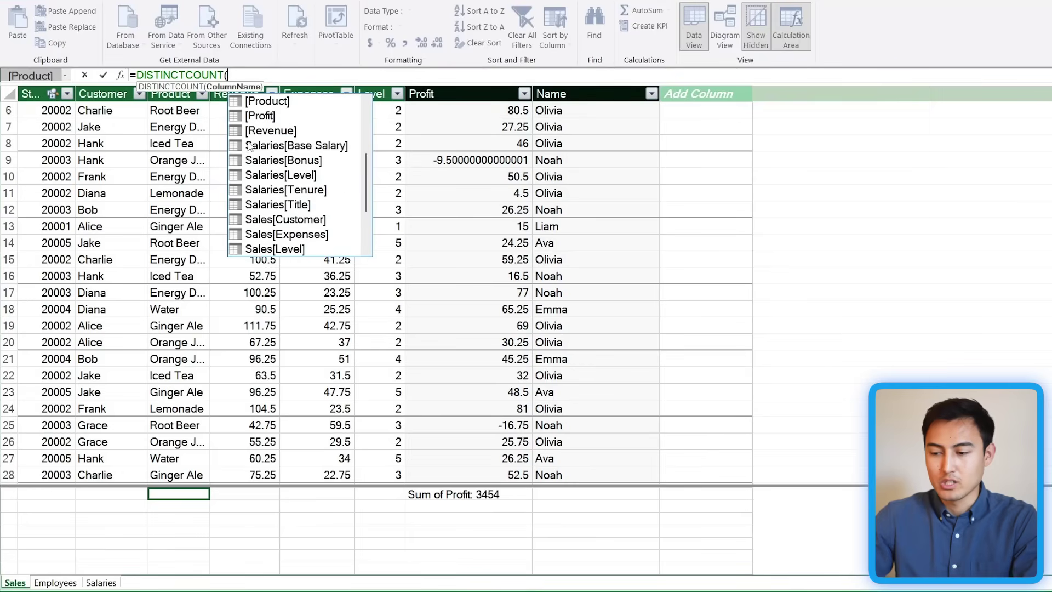
{"action": "scroll", "coordinate": [250, 147], "scroll_direction": "up", "scroll_amount": 1}
{"action": "left_click", "coordinate": [265, 162]}
{"action": "left_click", "coordinate": [279, 146]}
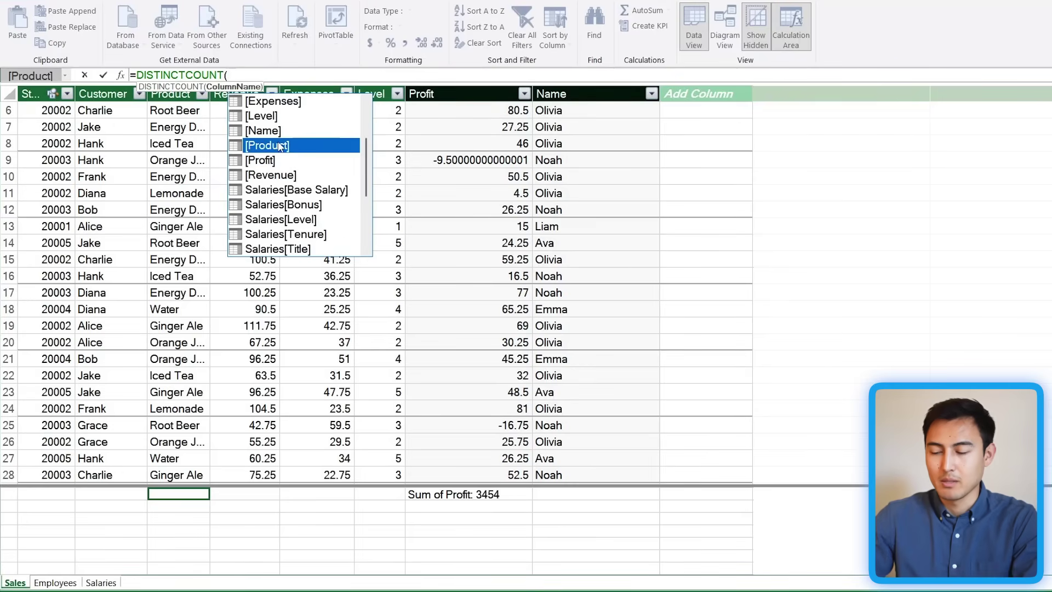
{"action": "double_click", "coordinate": [279, 146]}
{"action": "type", "text": ")"}
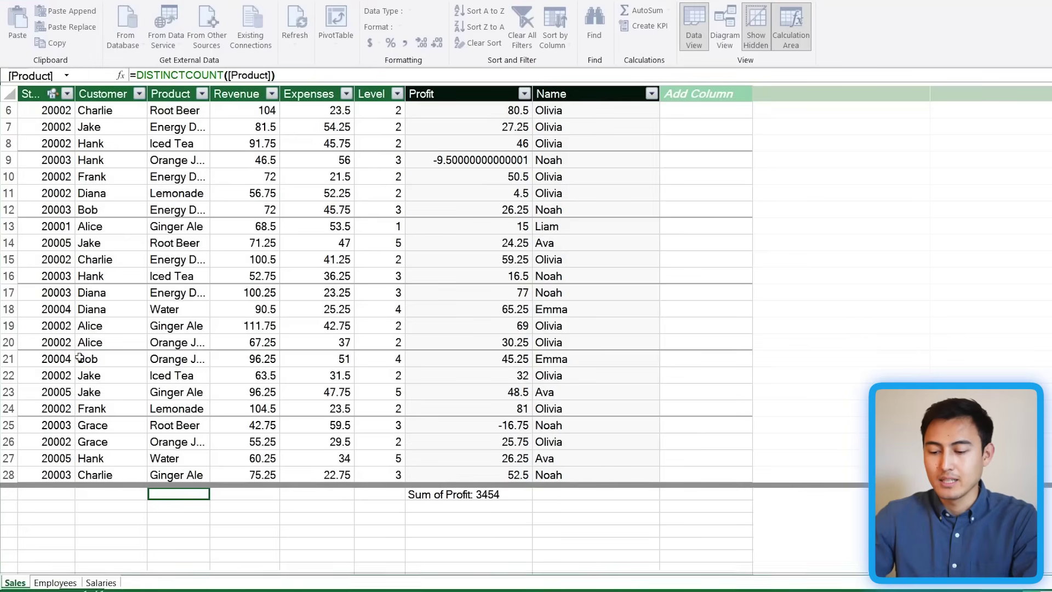
{"action": "key", "text": "Return"}
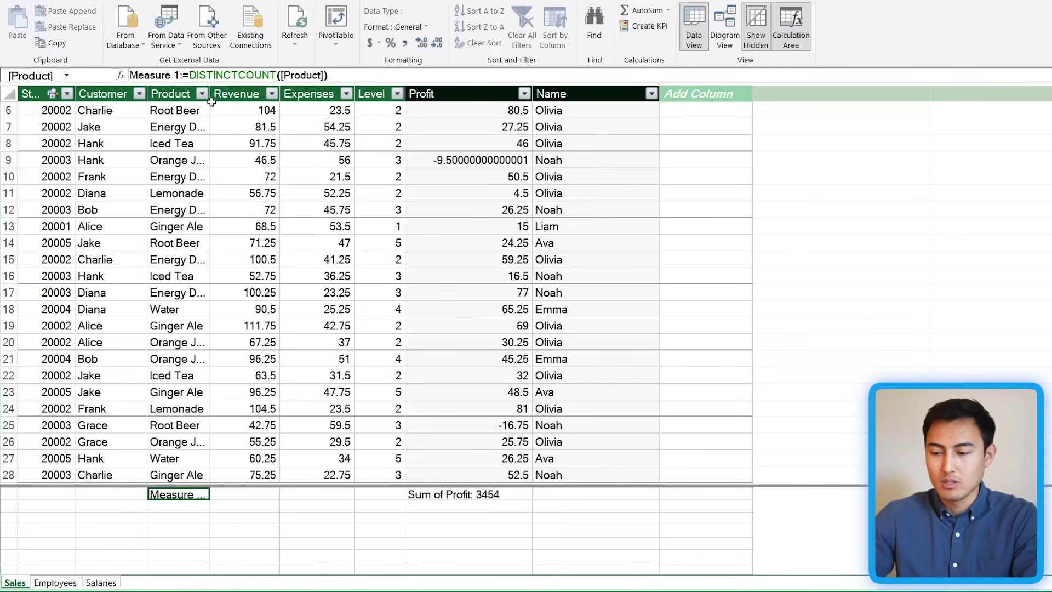
{"action": "left_click_drag", "start_coordinate": [212, 96], "coordinate": [292, 97]}
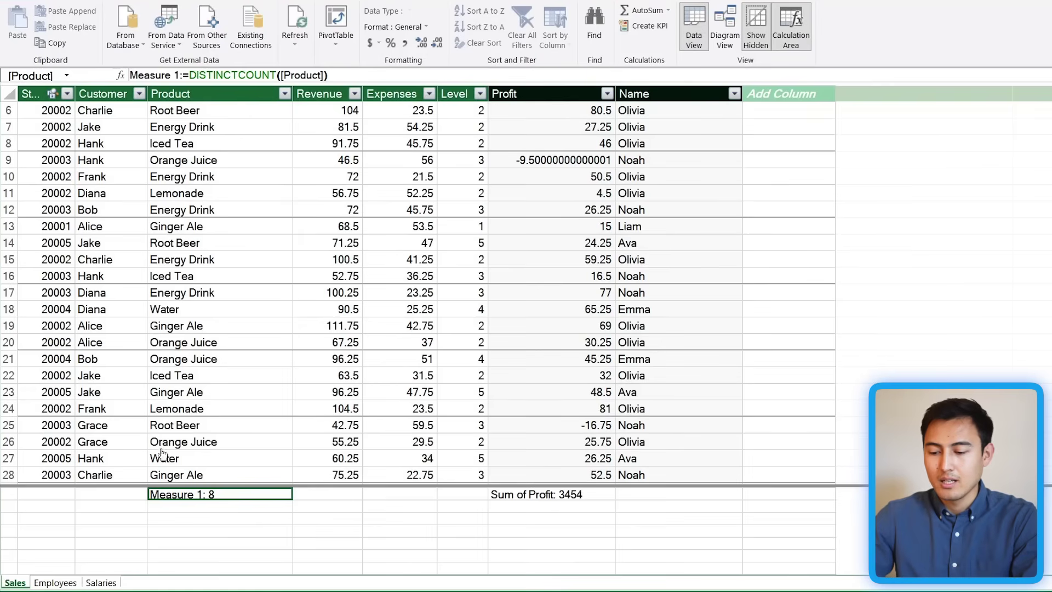
Rename the distinct count measure beneath the Product column as Unique Products
{"action": "left_click", "coordinate": [153, 74]}
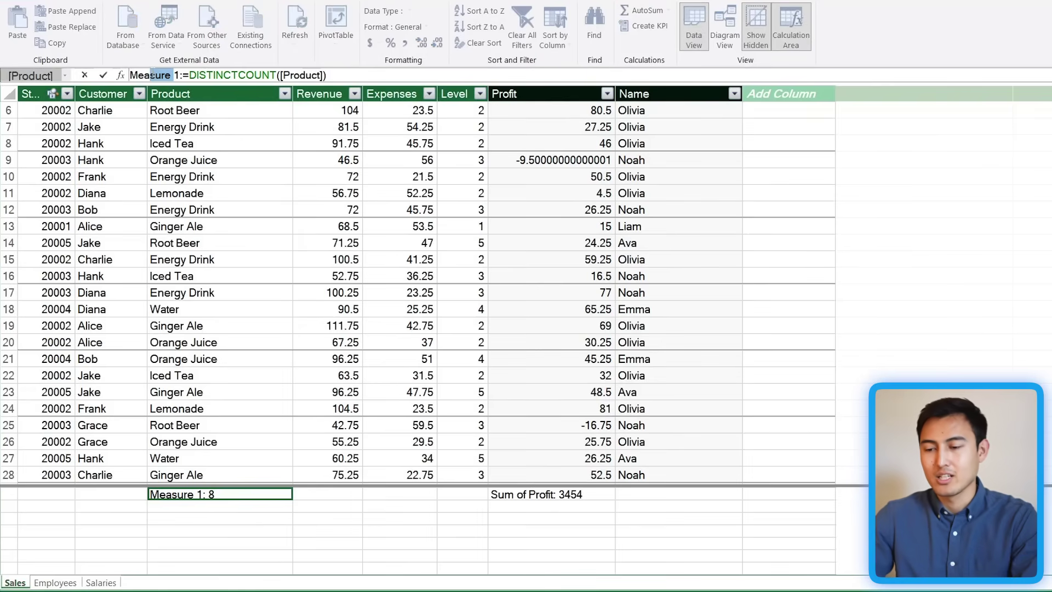
{"action": "key", "text": "BackSpace"}
{"action": "key", "text": "BackSpace"}
{"action": "key", "text": "BackSpace"}
{"action": "key", "text": "BackSpace"}
{"action": "key", "text": "BackSpace"}
{"action": "key", "text": "BackSpace"}
{"action": "key", "text": "BackSpace"}
{"action": "key", "text": "BackSpace"}
{"action": "type", "text": "Unique Pro"}
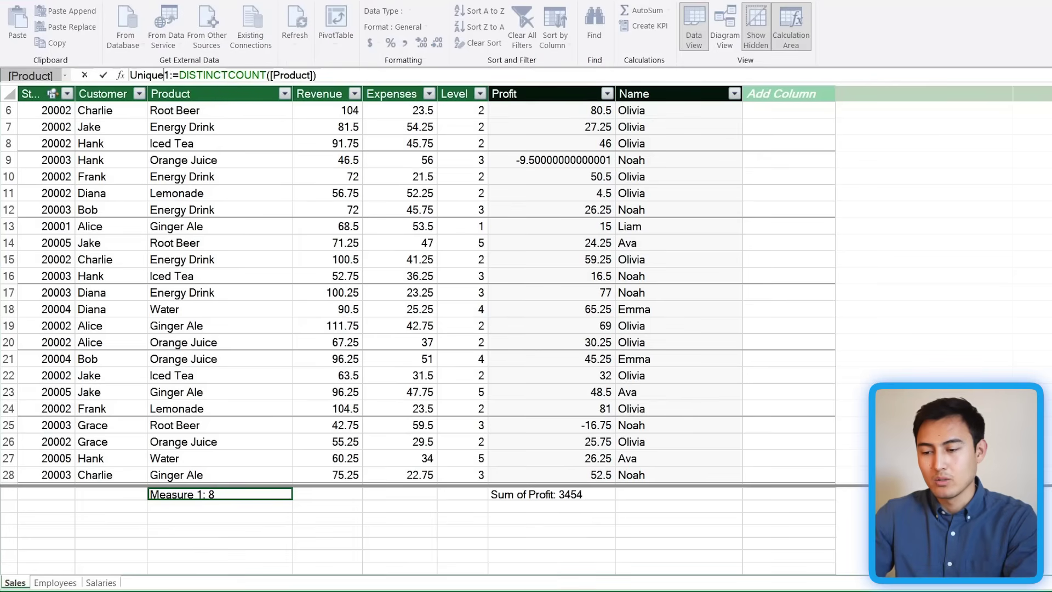
{"action": "type", "text": "ducts"}
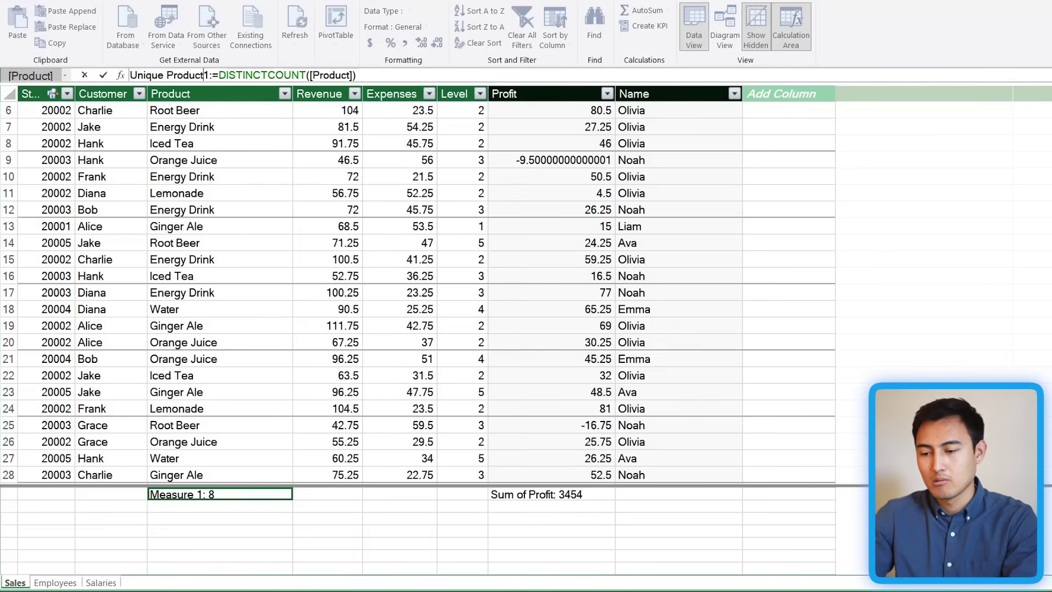
{"action": "key", "text": "Delete"}
{"action": "key", "text": "Escape"}
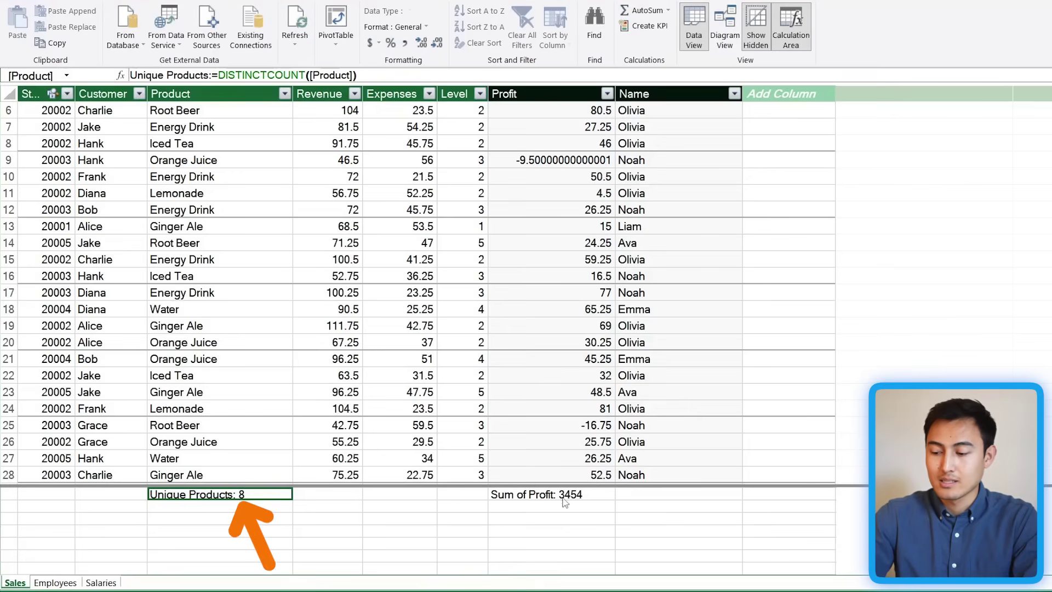
Add an Average measure for the Profit column directly below the Sum of Profit measure
{"action": "left_click", "coordinate": [542, 506]}
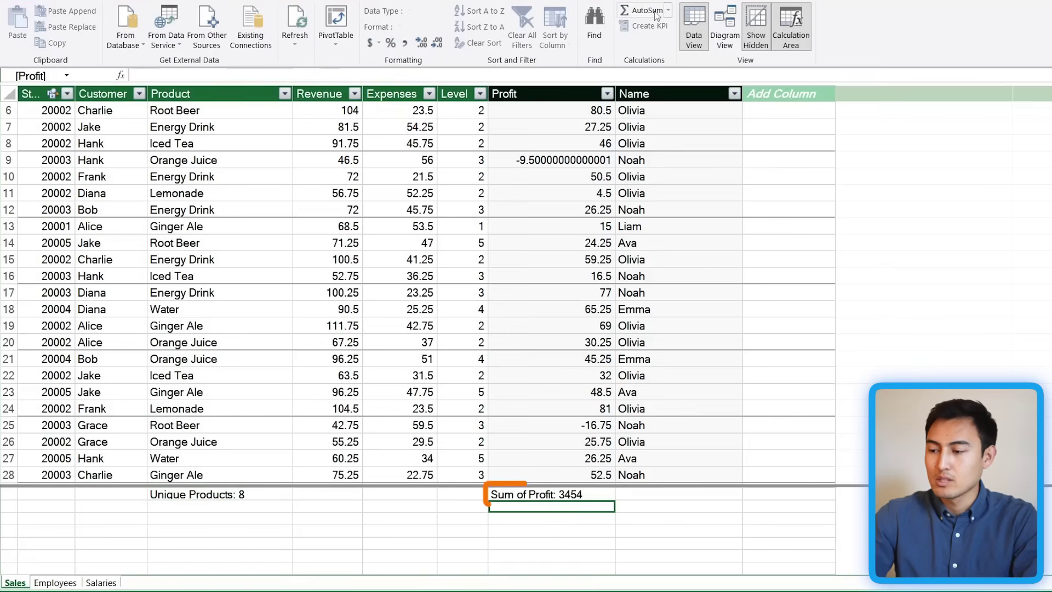
{"action": "left_click", "coordinate": [667, 10]}
{"action": "left_click", "coordinate": [656, 46]}
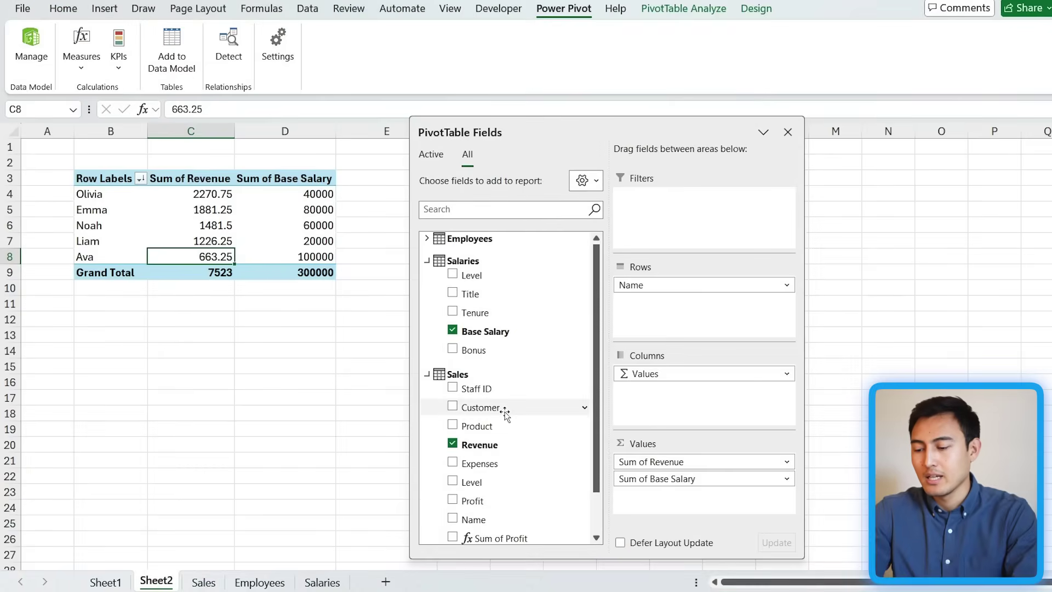
In the Excel workbook's PivotTable, add the Average of Profit measure to the values and remove Sum of Revenue and Sum of Base Salary
{"action": "scroll", "coordinate": [504, 415], "scroll_direction": "down", "scroll_amount": 1}
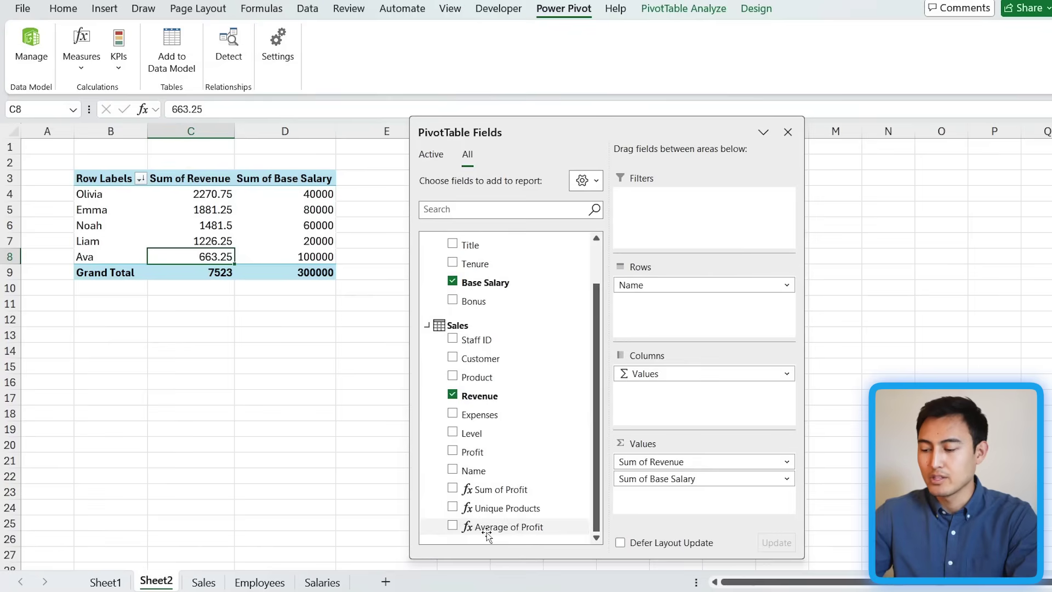
{"action": "left_click_drag", "start_coordinate": [487, 530], "coordinate": [646, 496]}
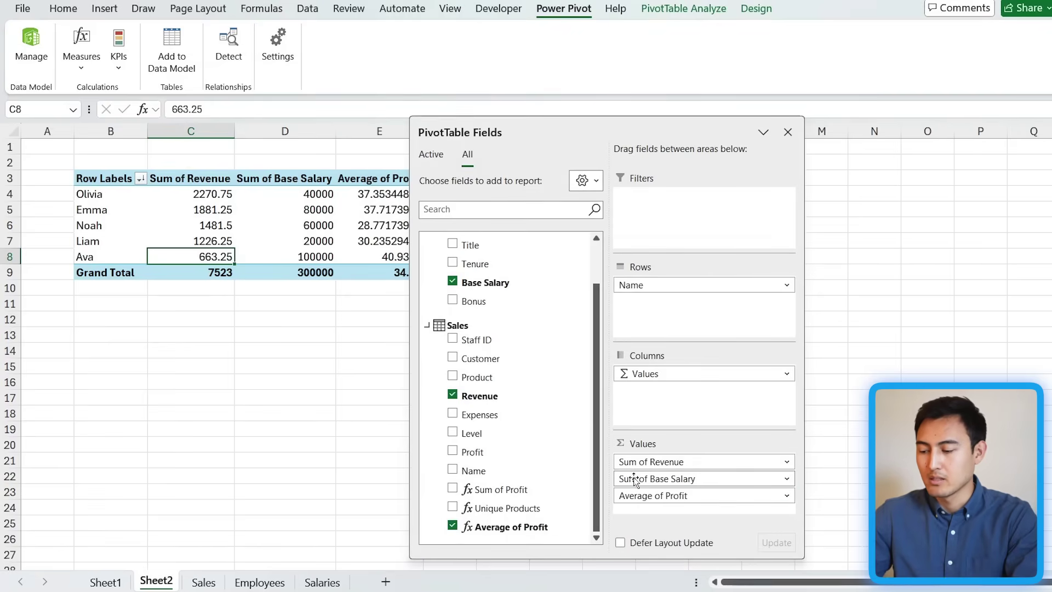
{"action": "left_click_drag", "start_coordinate": [867, 464], "coordinate": [829, 464]}
{"action": "left_click_drag", "start_coordinate": [669, 462], "coordinate": [731, 365]}
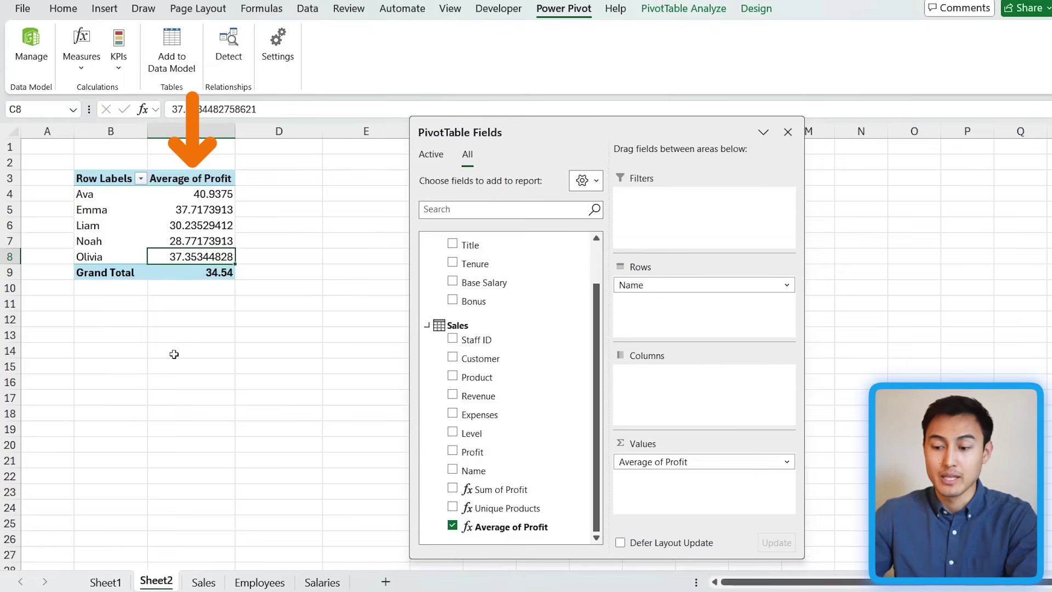
Replace Average of Profit with the Sum of Profit measure in the PivotTable values, and check the profit in the last employee row
{"action": "left_click_drag", "start_coordinate": [633, 462], "coordinate": [763, 477]}
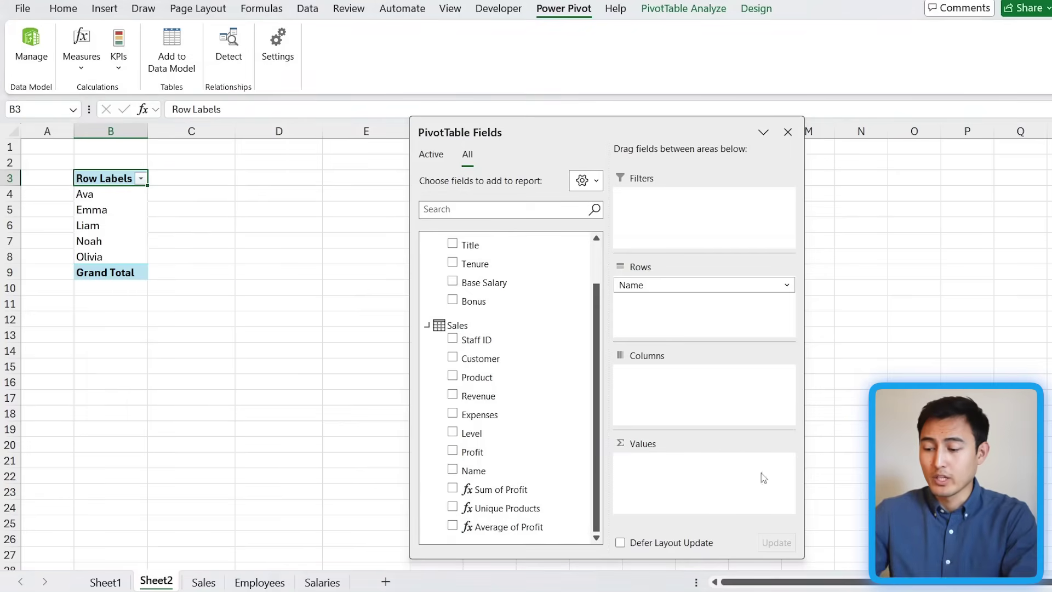
{"action": "left_click", "coordinate": [452, 488]}
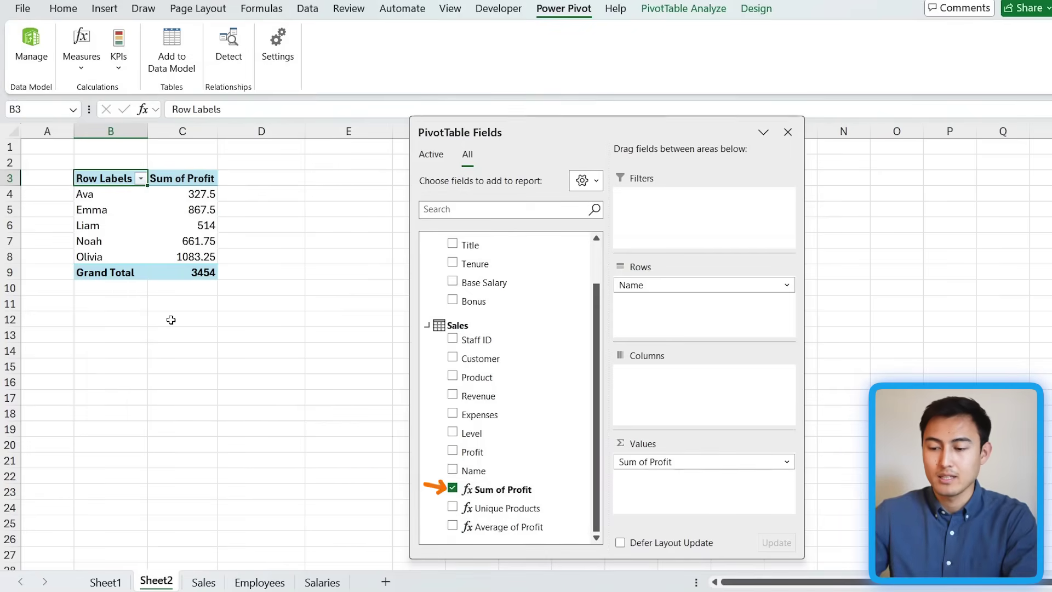
{"action": "left_click", "coordinate": [80, 256]}
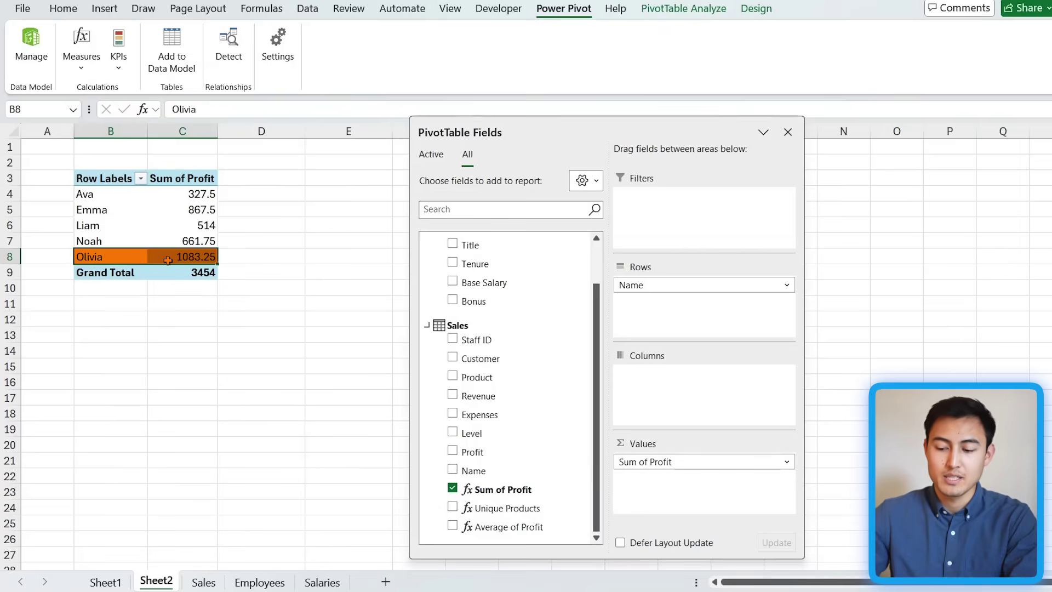
{"action": "left_click", "coordinate": [142, 319]}
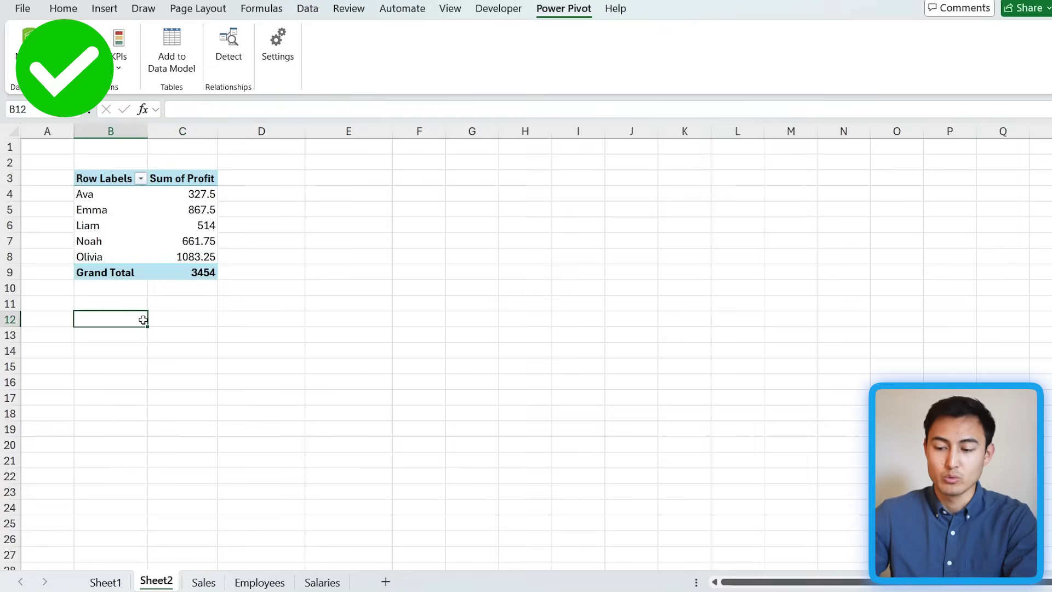
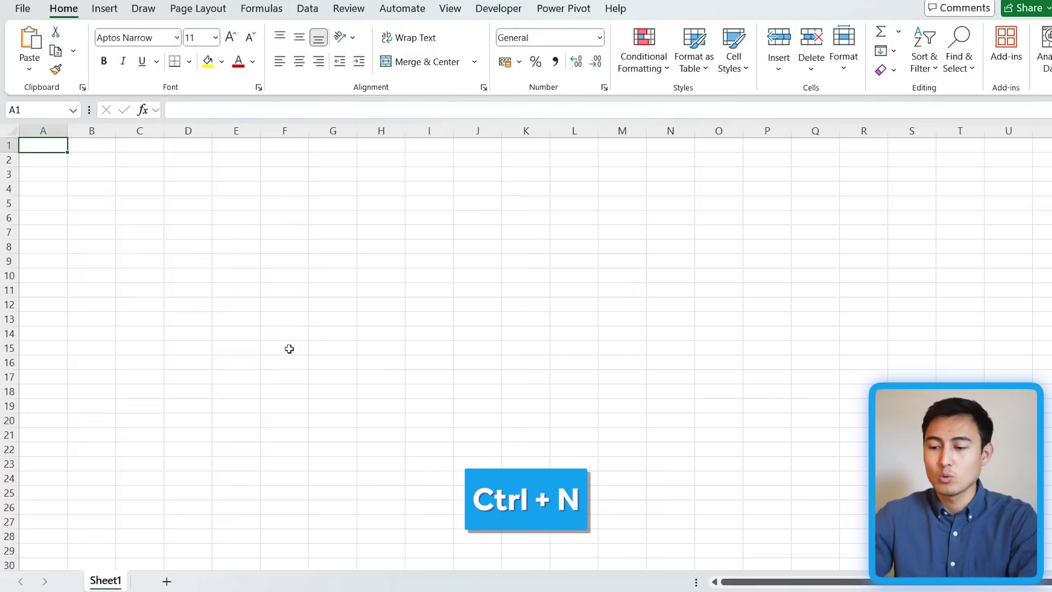
Open the blank workbook's Power Pivot data model and start an import from other sources with Excel File as the data source
{"action": "left_click", "coordinate": [561, 11]}
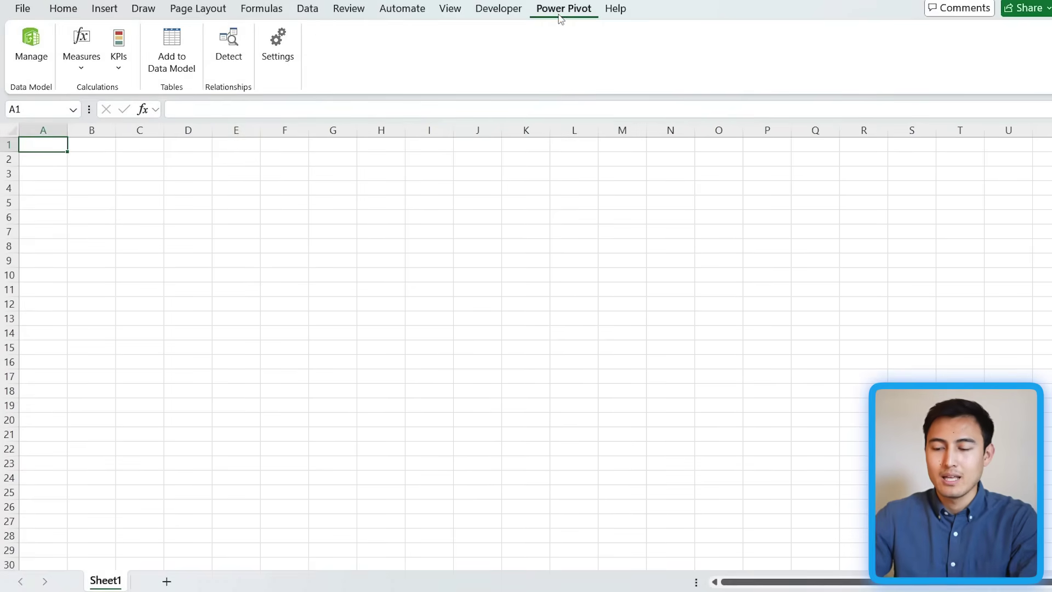
{"action": "left_click", "coordinate": [33, 53]}
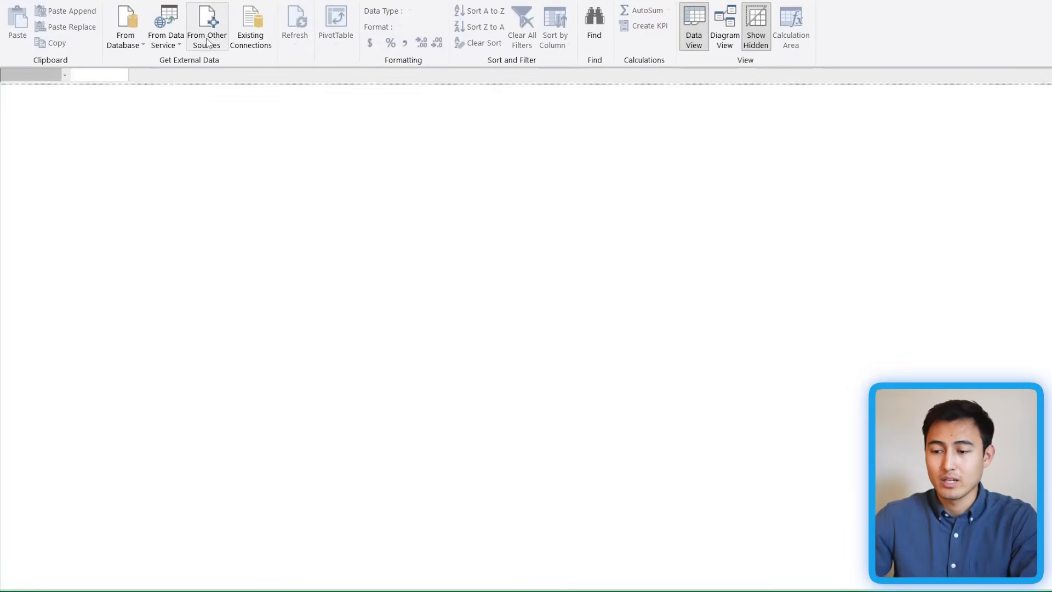
{"action": "left_click", "coordinate": [208, 42]}
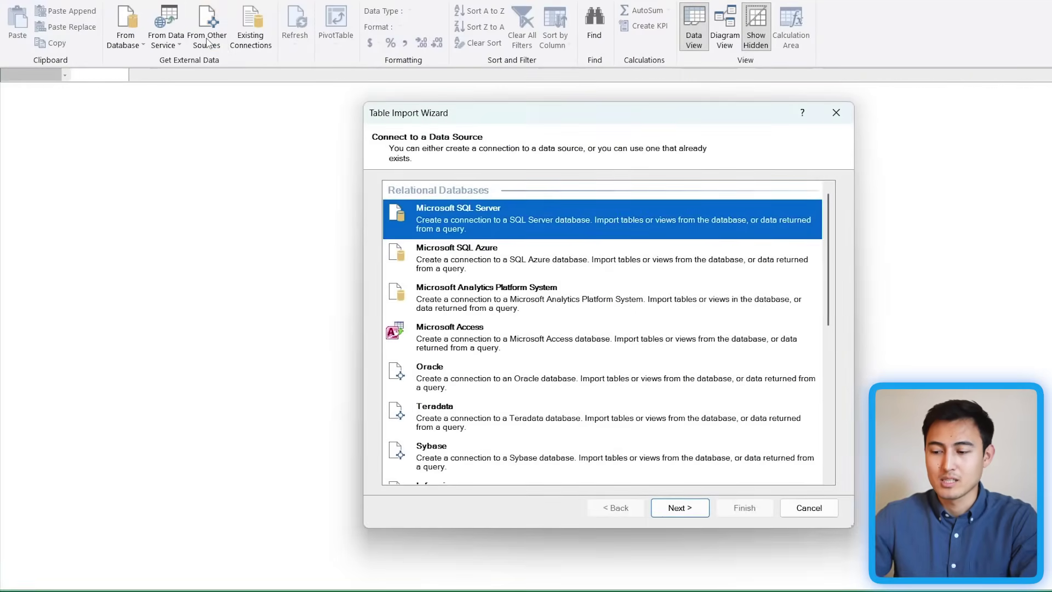
{"action": "scroll", "coordinate": [365, 346], "scroll_direction": "down", "scroll_amount": 10}
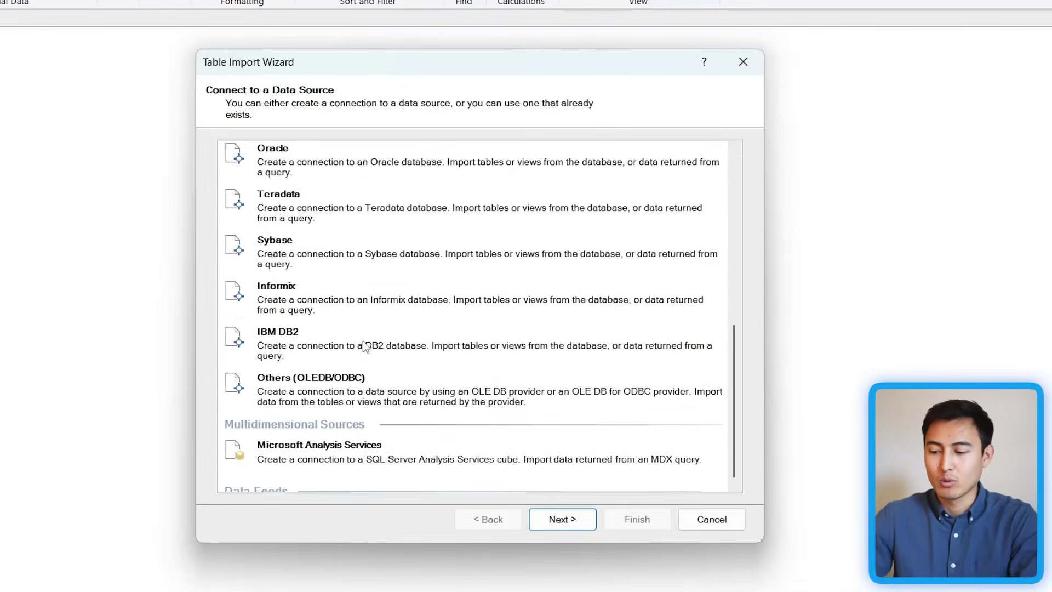
{"action": "left_click", "coordinate": [309, 410]}
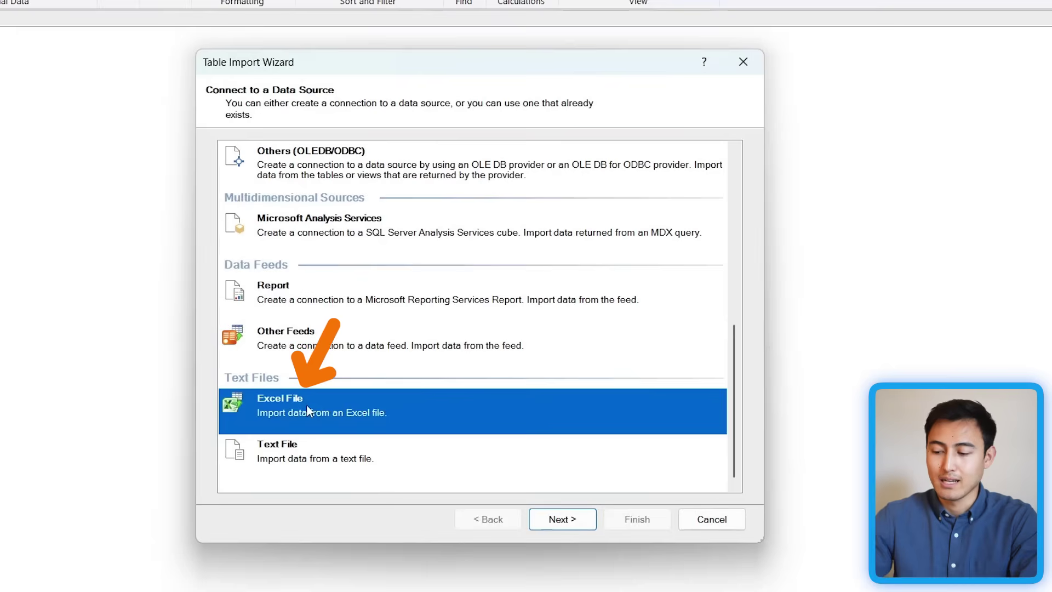
{"action": "left_click", "coordinate": [568, 525]}
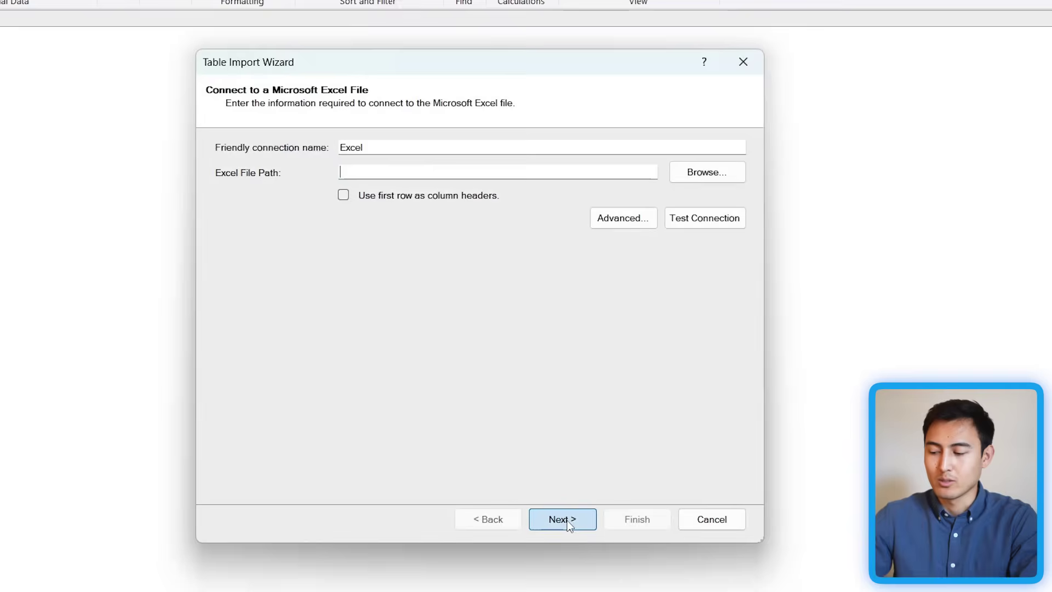
Connect to Power Pivot Start File in the Downloads folder and import only its Sales$ table into the data model
{"action": "left_click", "coordinate": [705, 173]}
{"action": "left_click", "coordinate": [407, 235]}
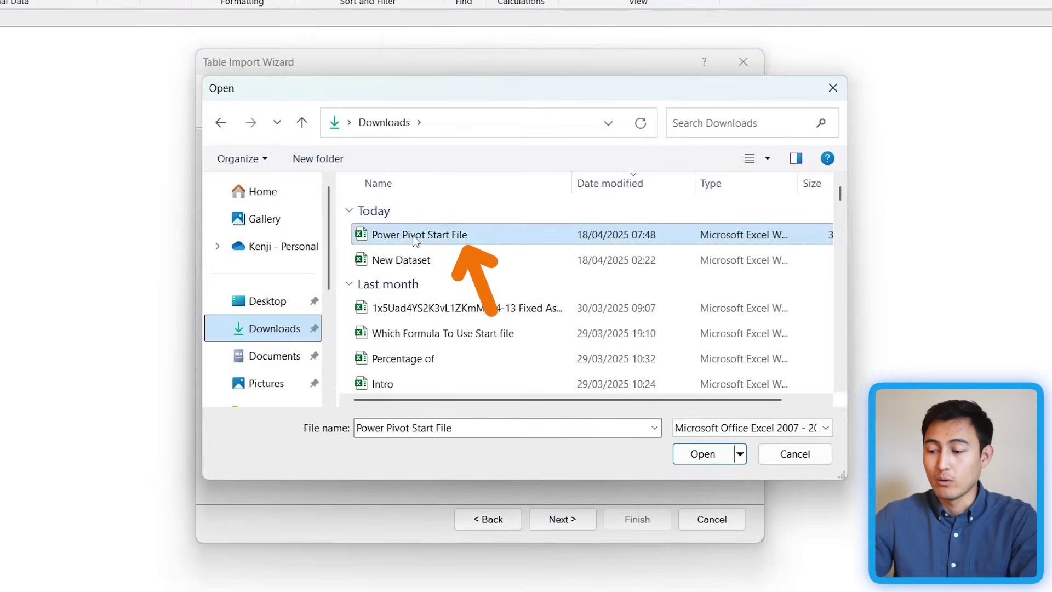
{"action": "left_click", "coordinate": [695, 453]}
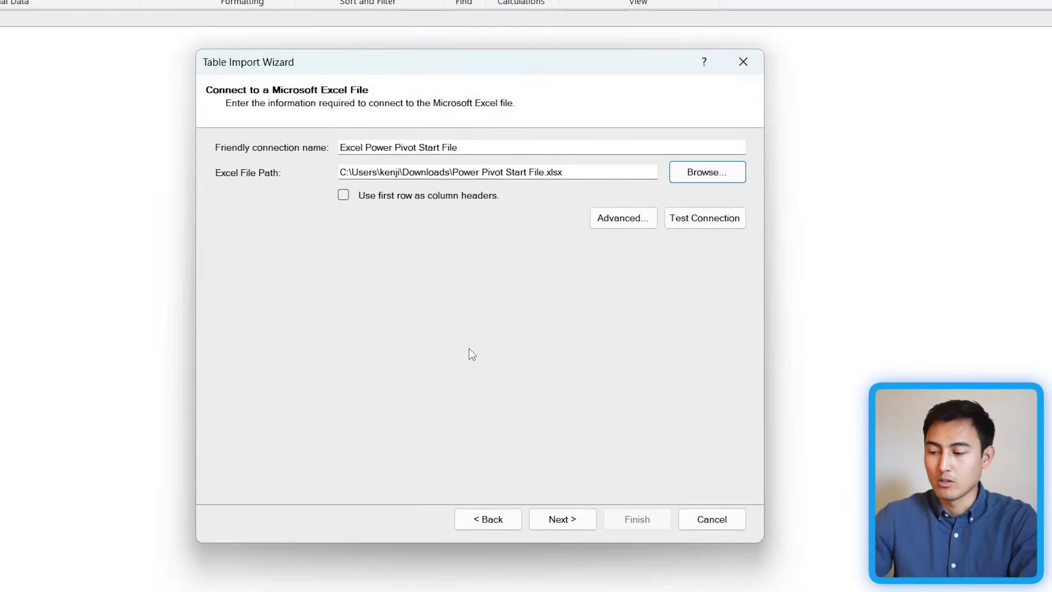
{"action": "left_click", "coordinate": [557, 523]}
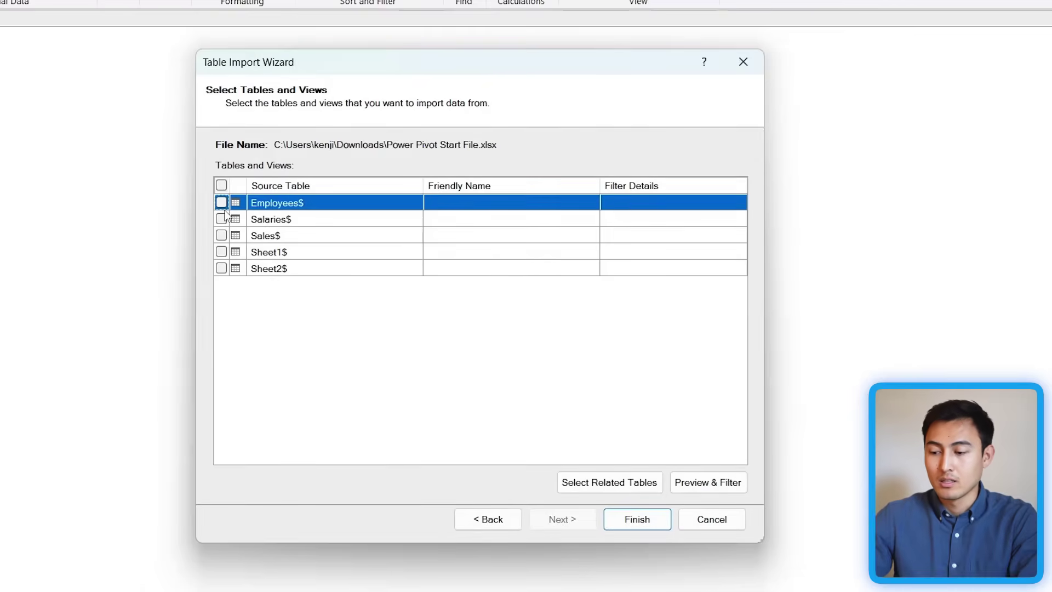
{"action": "left_click", "coordinate": [222, 235]}
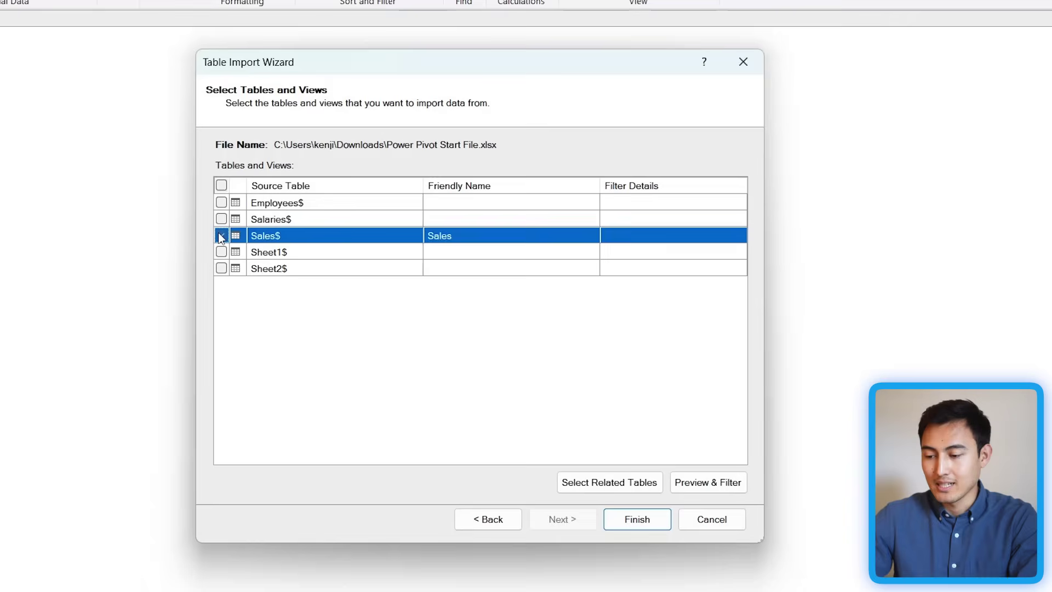
{"action": "left_click", "coordinate": [631, 517]}
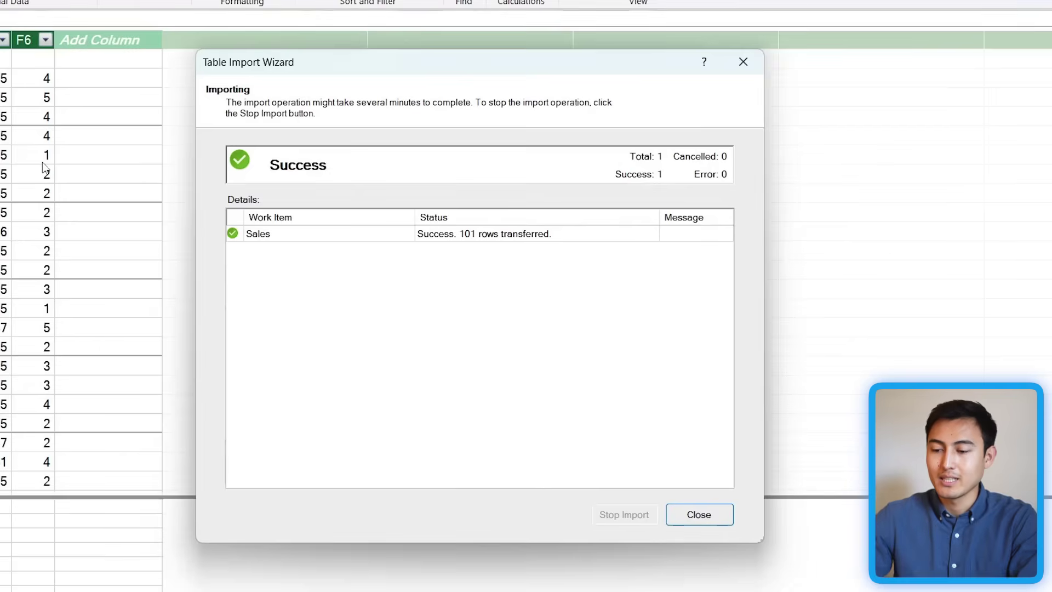
{"action": "key", "text": "Return"}
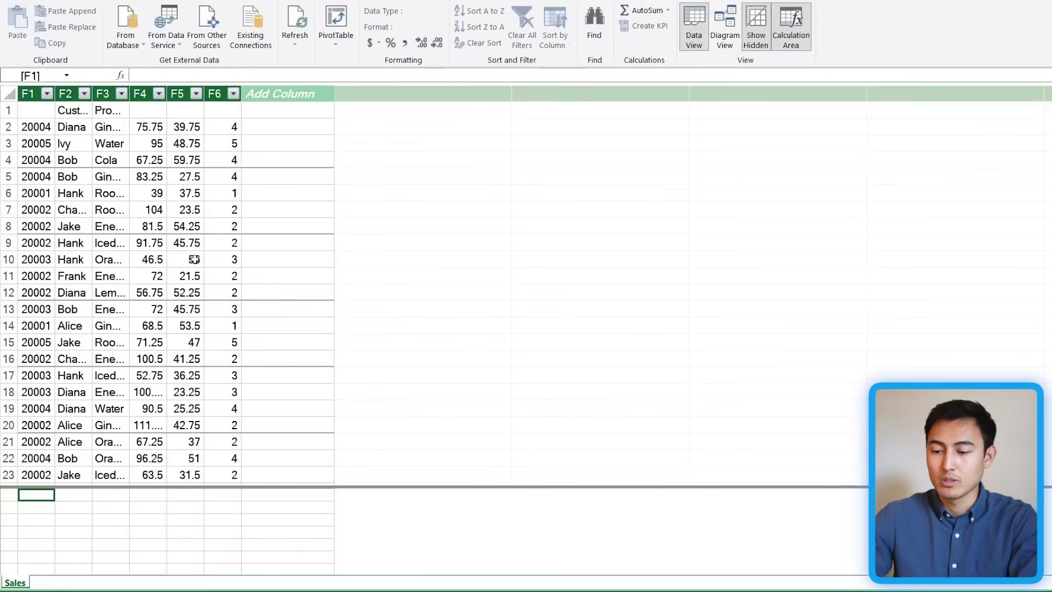
Start another Excel File import from other sources and connect it to Which Formula To Use Start file in the Downloads folder
{"action": "left_click", "coordinate": [202, 48]}
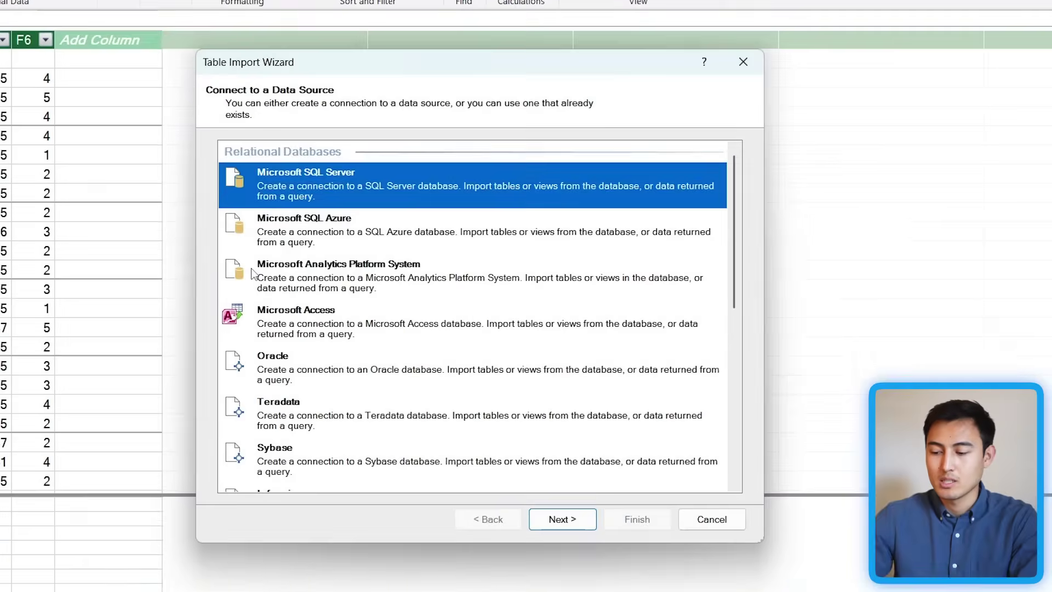
{"action": "scroll", "coordinate": [362, 285], "scroll_direction": "down", "scroll_amount": 10}
{"action": "left_click", "coordinate": [403, 414]}
{"action": "left_click", "coordinate": [559, 519]}
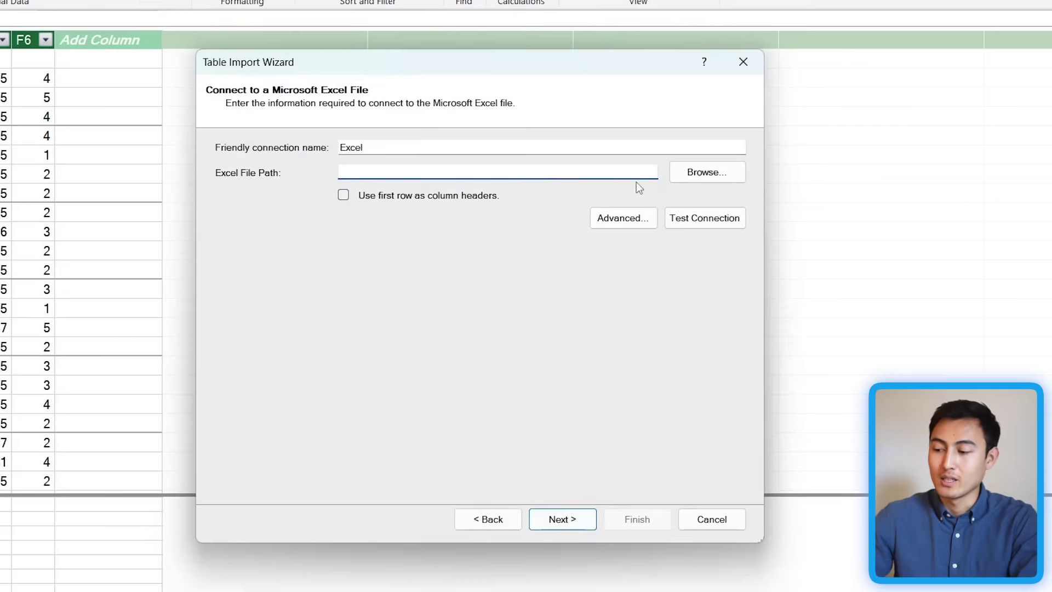
{"action": "left_click", "coordinate": [701, 182]}
{"action": "left_click", "coordinate": [475, 342]}
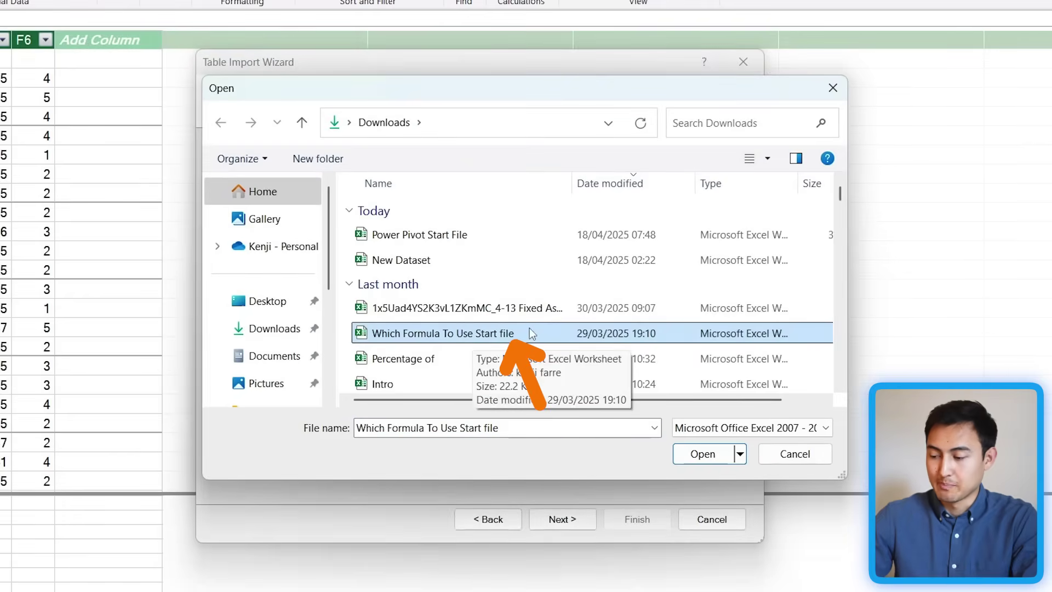
{"action": "left_click", "coordinate": [704, 455]}
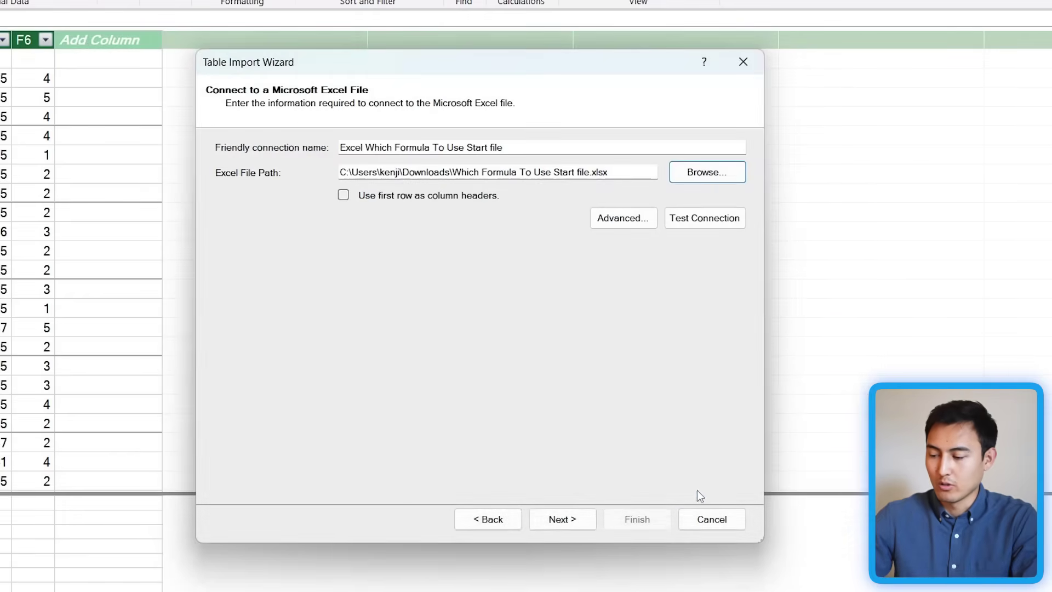
{"action": "left_click", "coordinate": [564, 518]}
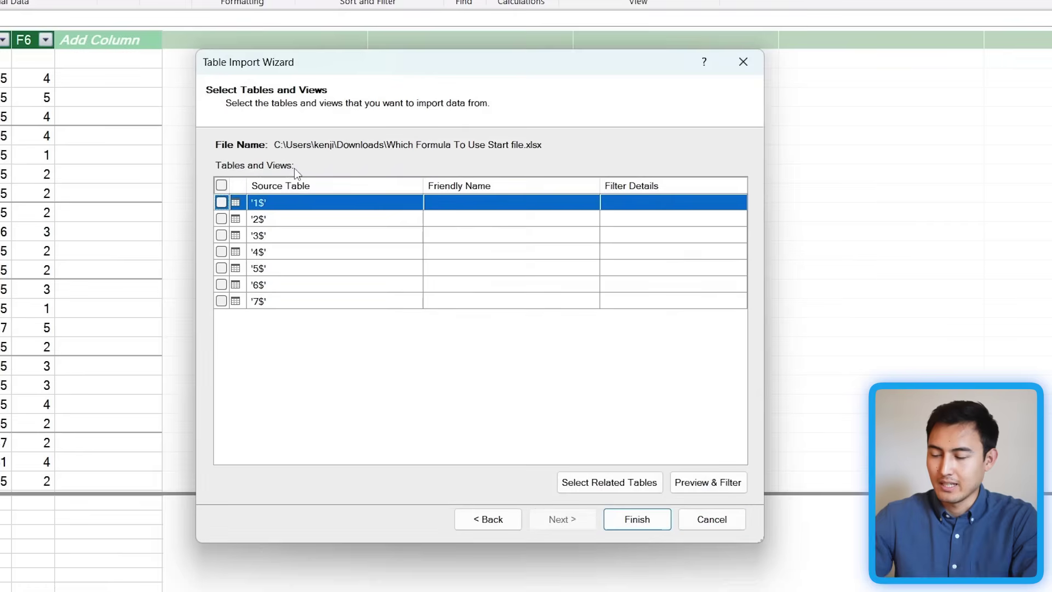
Import only the '1$' source table into the data model and close the import wizard
{"action": "left_click", "coordinate": [221, 203]}
{"action": "left_click", "coordinate": [629, 520]}
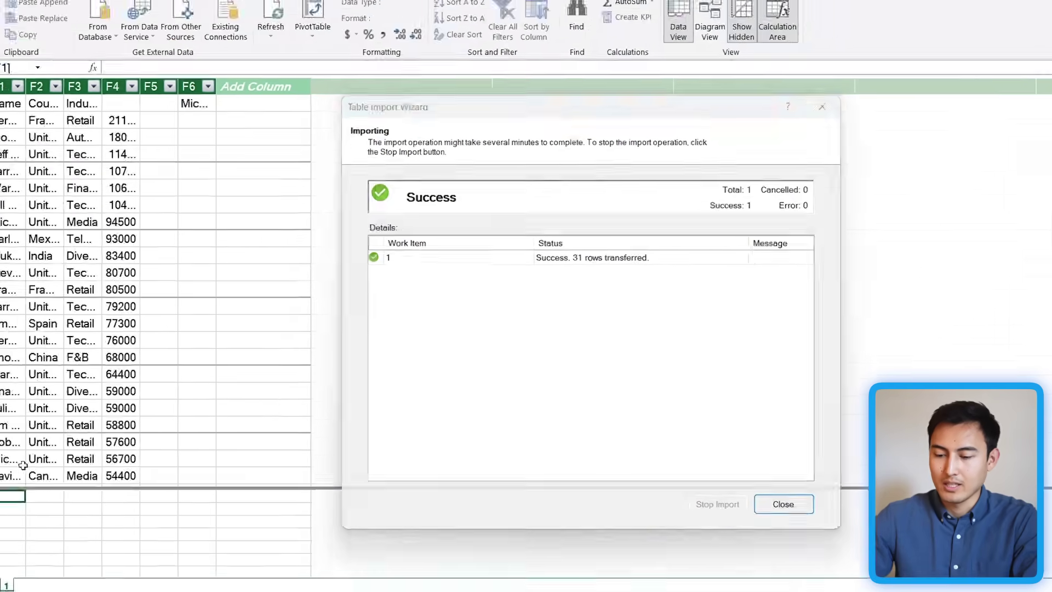
{"action": "left_click", "coordinate": [699, 514]}
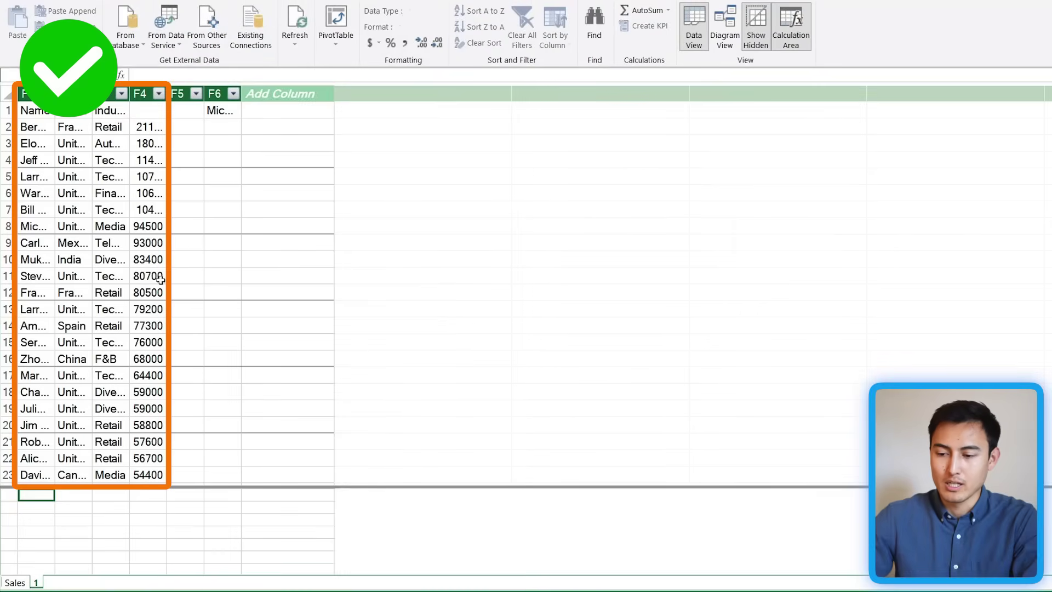